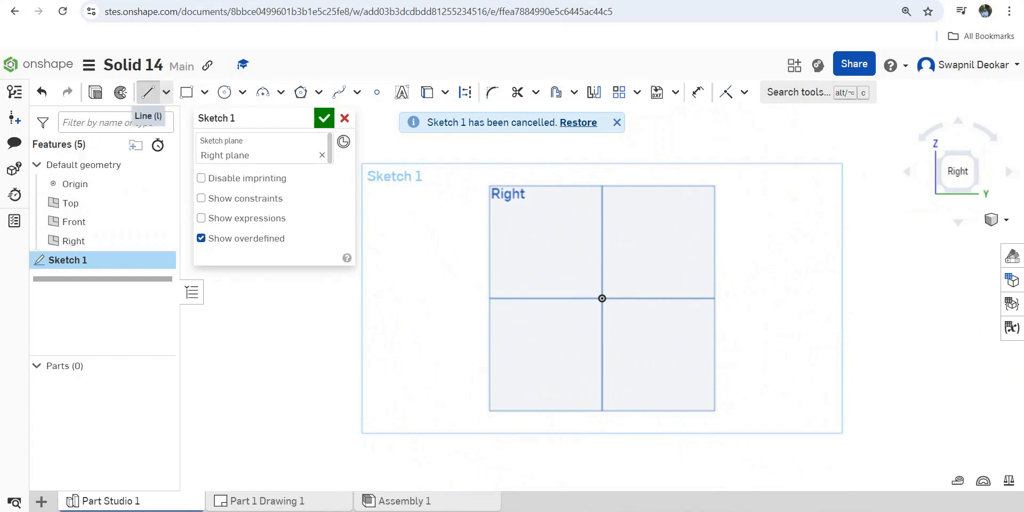
Sketch connected profile lines from the vertical axis: about 32 mm down, 20 across, 13 down, a slanted lower edge, 13 up and 17 back
{"action": "left_click", "coordinate": [148, 92]}
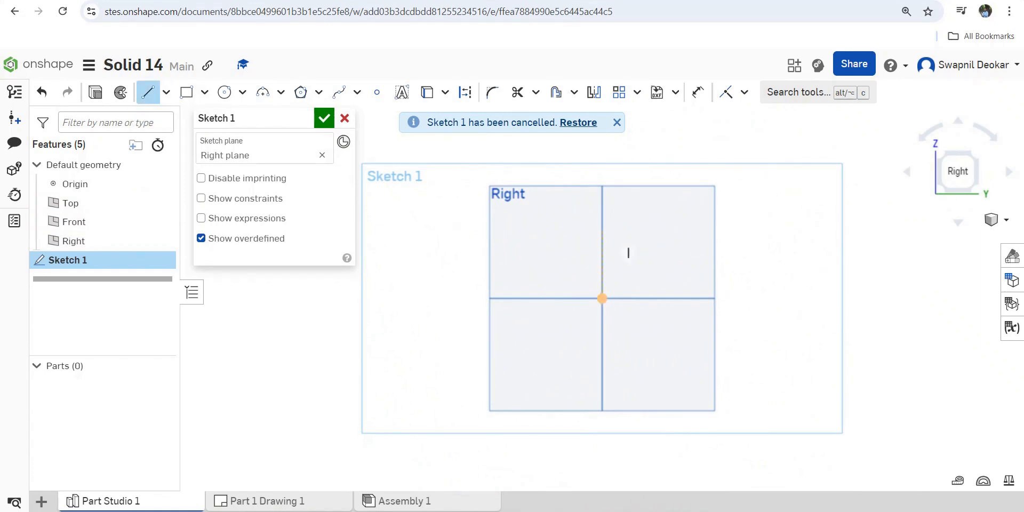
{"action": "left_click", "coordinate": [602, 221]}
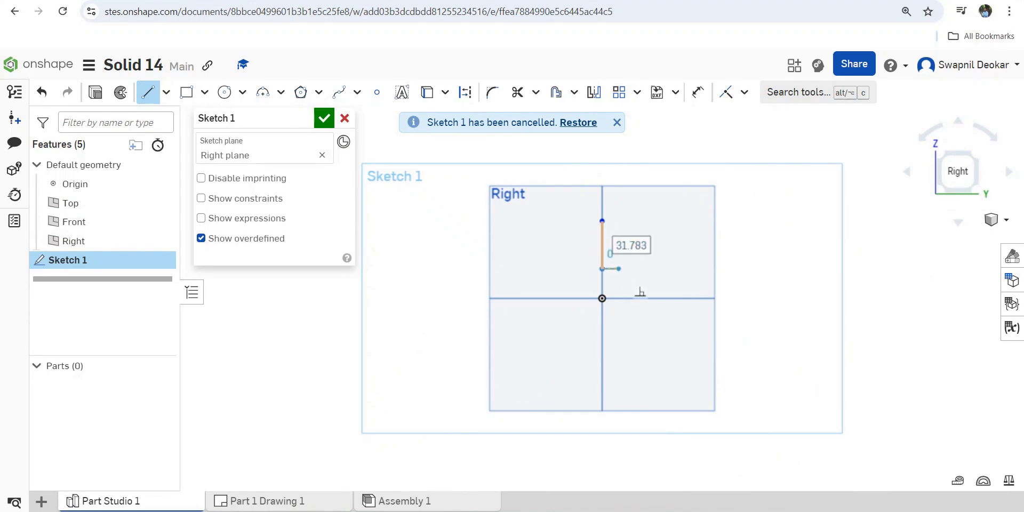
{"action": "left_click", "coordinate": [602, 268]}
{"action": "left_click", "coordinate": [631, 268]}
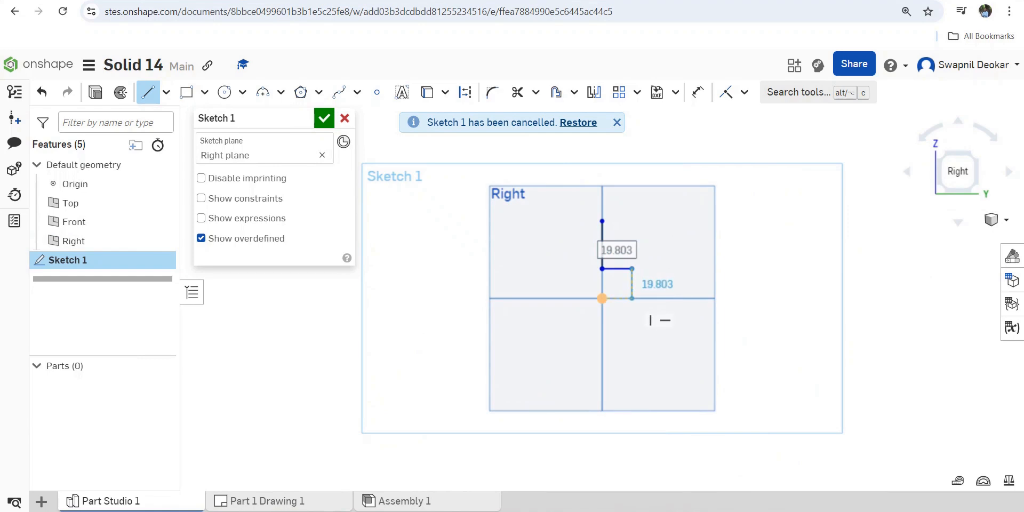
{"action": "left_click", "coordinate": [631, 288]}
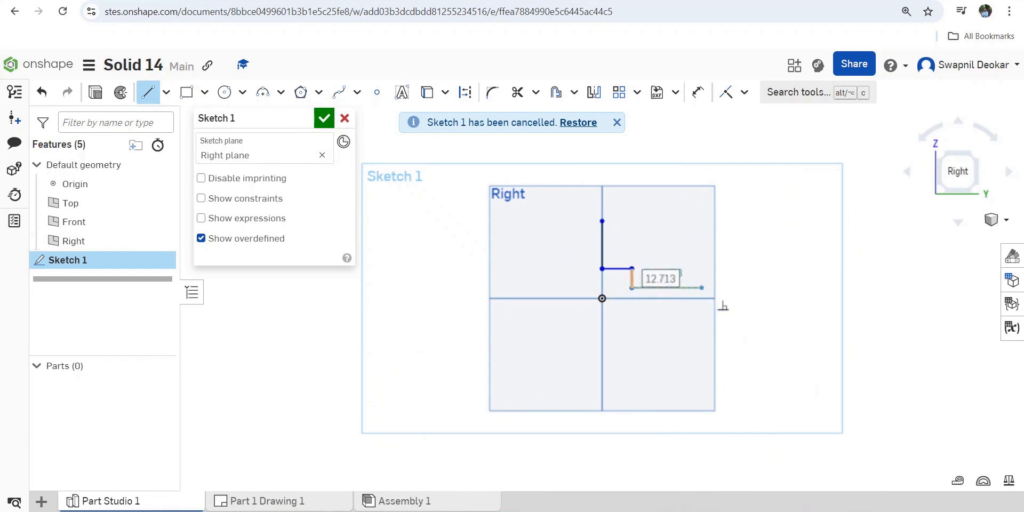
{"action": "left_click", "coordinate": [705, 281]}
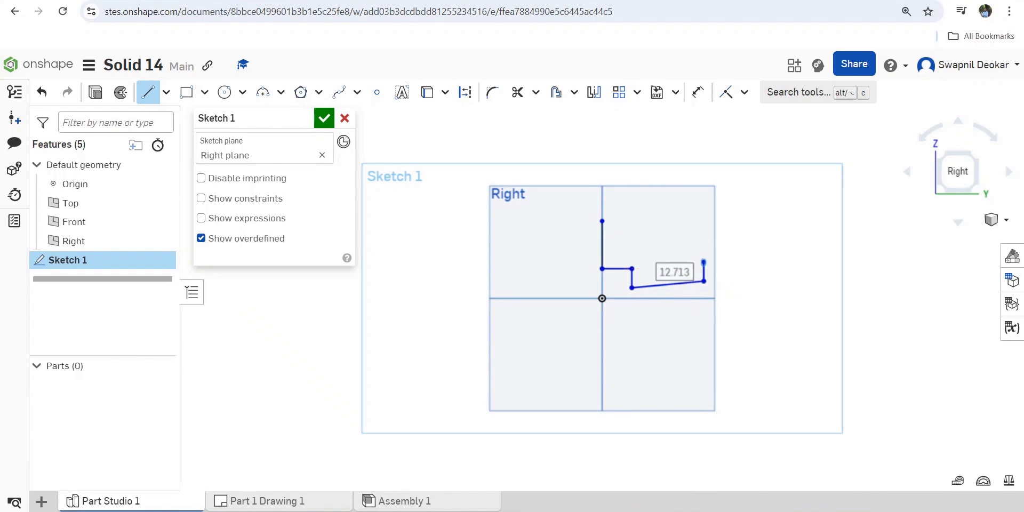
{"action": "left_click", "coordinate": [680, 262]}
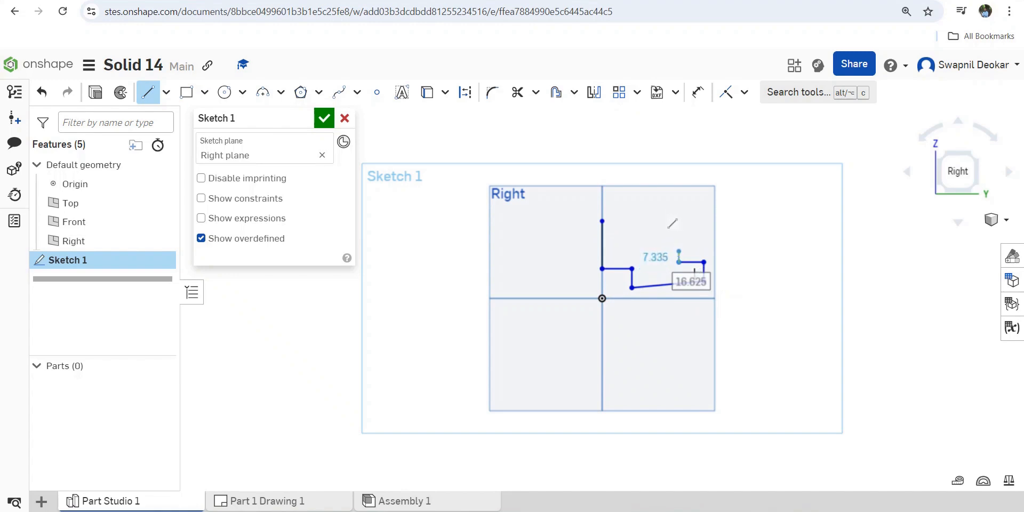
Continue the profile with a raised section about 15 mm wide with sloped sides, a short shoulder, a 21 mm rise and a line crossing the axis
{"action": "scroll", "coordinate": [674, 250], "scroll_direction": "up", "scroll_amount": 4}
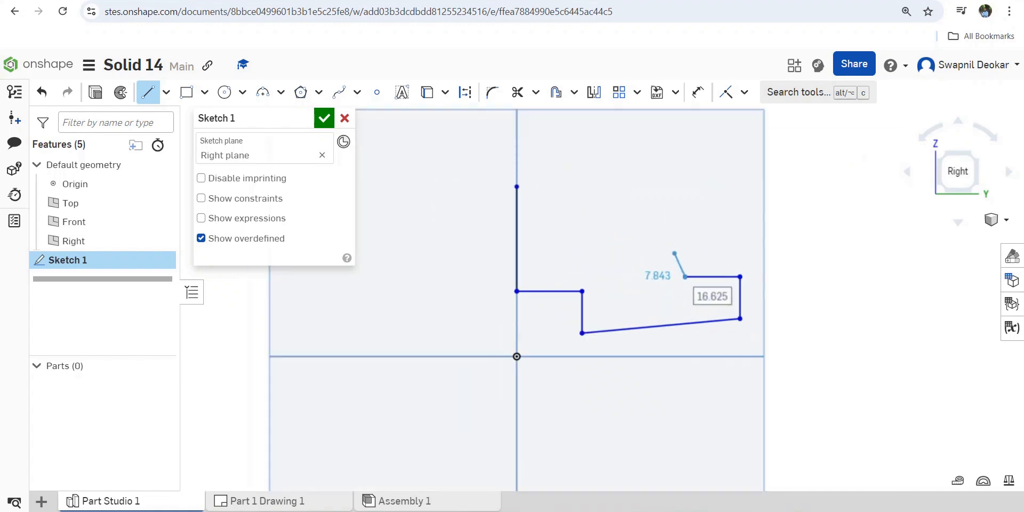
{"action": "left_click", "coordinate": [675, 253]}
{"action": "left_click", "coordinate": [625, 253]}
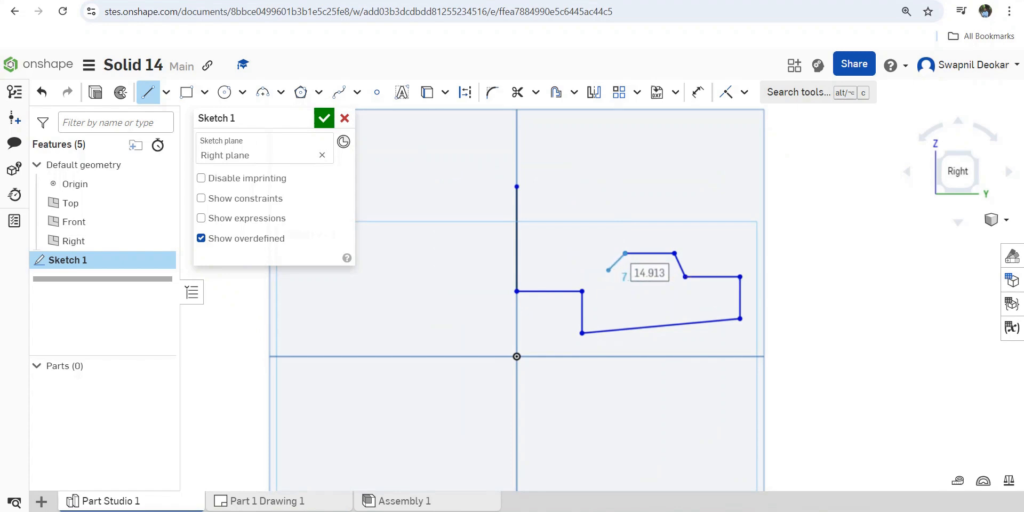
{"action": "left_click", "coordinate": [609, 270]}
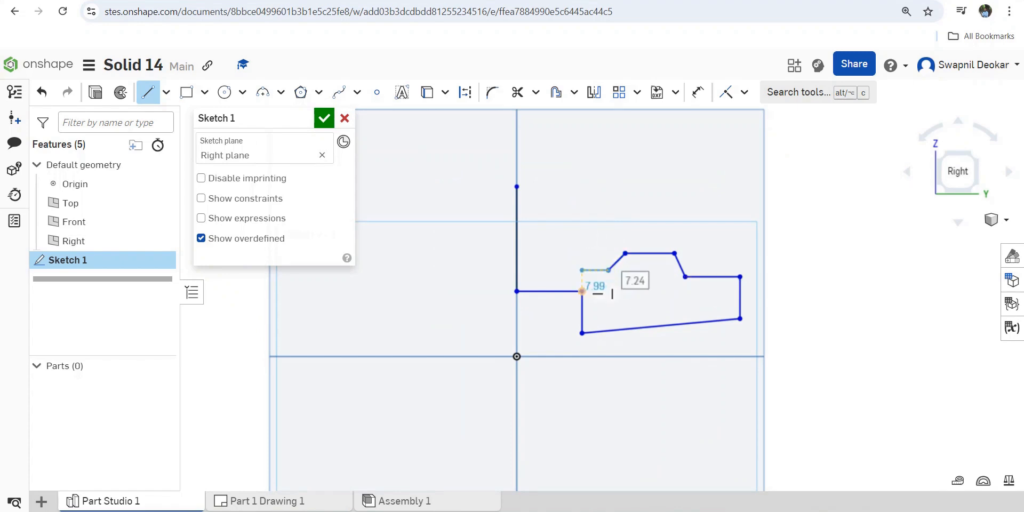
{"action": "left_click", "coordinate": [568, 270]}
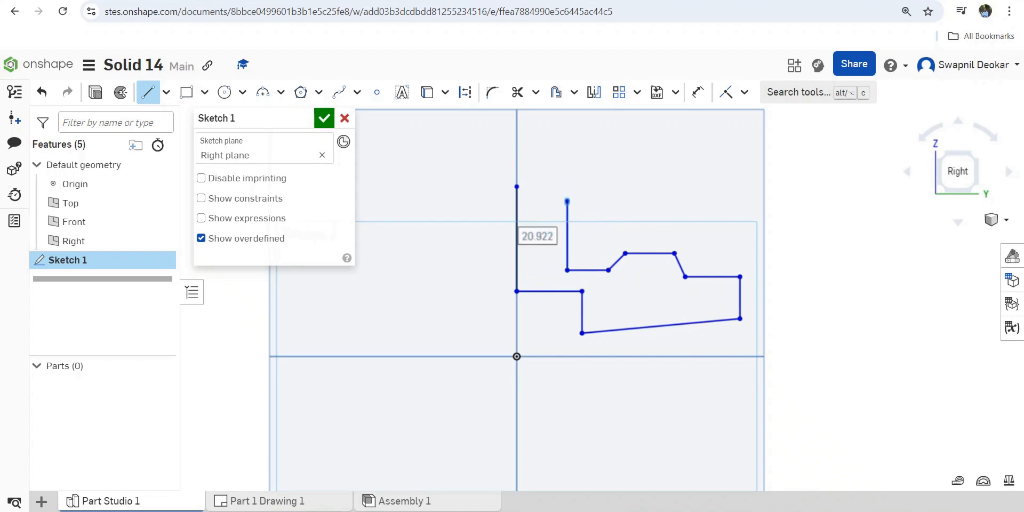
{"action": "left_click", "coordinate": [568, 201]}
{"action": "left_click", "coordinate": [501, 201]}
Trim the overhanging line ends at the profile's upper corner on the axis and constrain the slanted lower edge to horizontal
{"action": "left_click", "coordinate": [517, 92]}
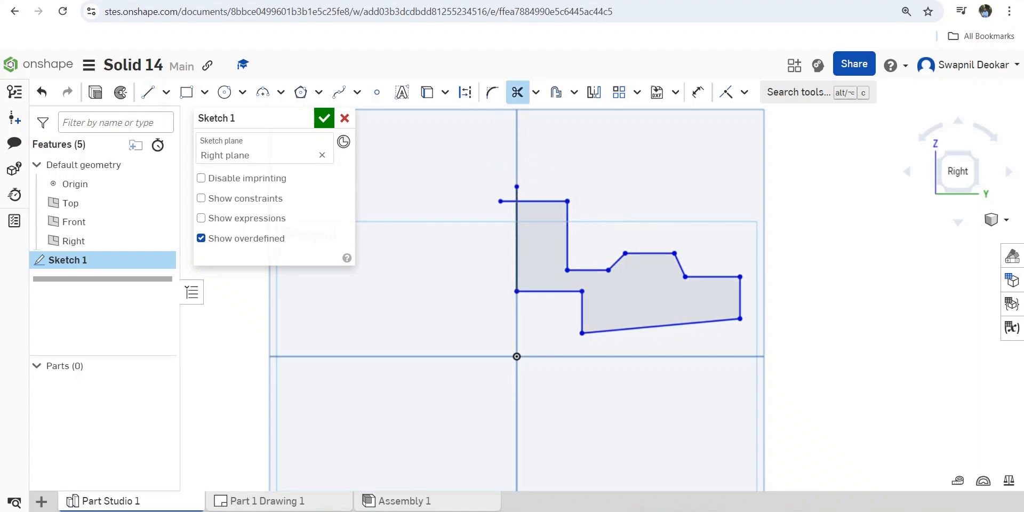
{"action": "left_click_drag", "start_coordinate": [521, 186], "coordinate": [501, 197]}
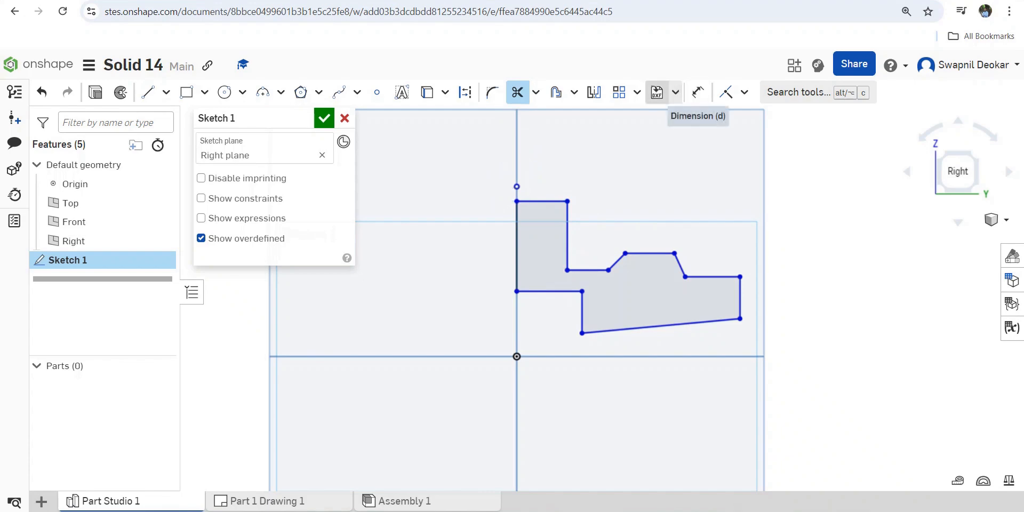
{"action": "left_click", "coordinate": [745, 92]}
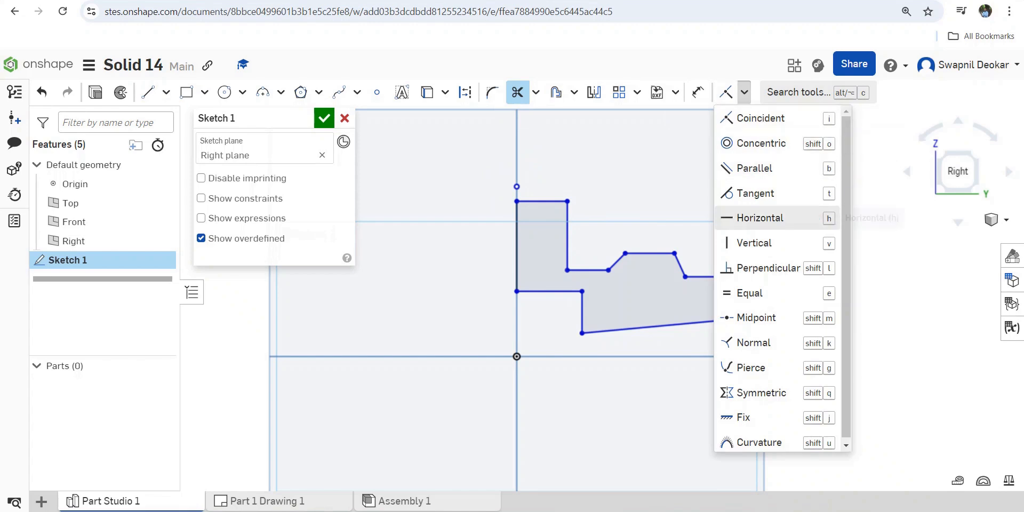
{"action": "left_click", "coordinate": [760, 218]}
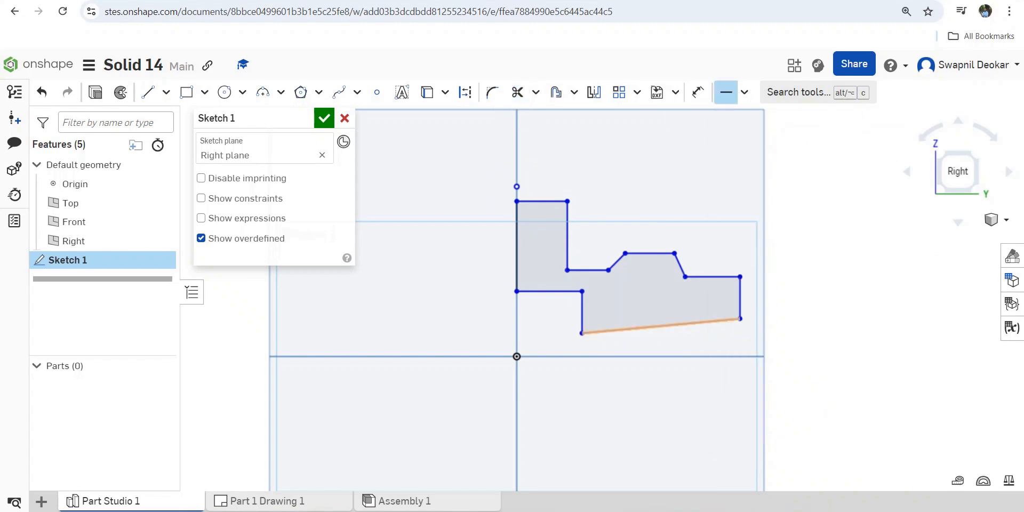
{"action": "left_click", "coordinate": [662, 326]}
Draw a horizontal construction line about 116 mm long through the origin, extending past both ends of the profile
{"action": "scroll", "coordinate": [517, 225], "scroll_direction": "down", "scroll_amount": 3}
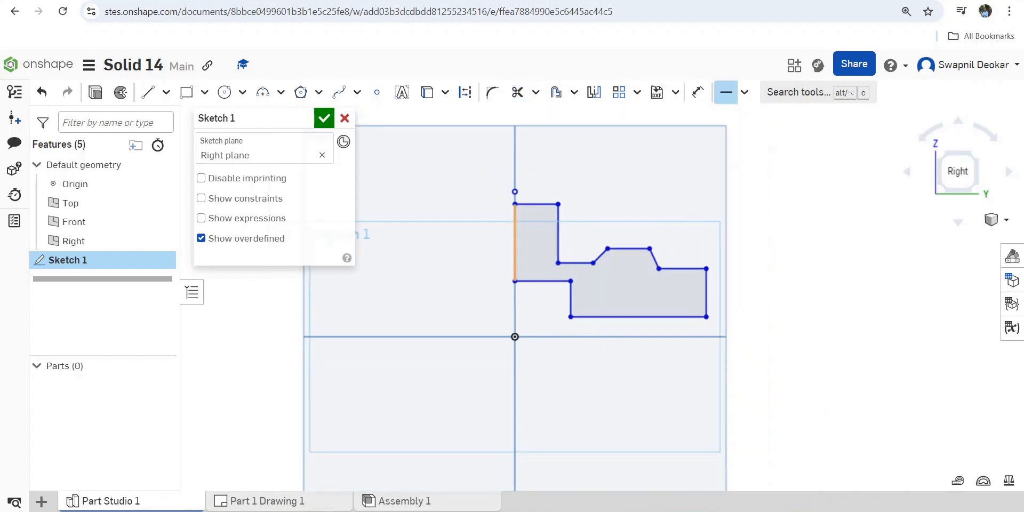
{"action": "scroll", "coordinate": [423, 232], "scroll_direction": "up", "scroll_amount": 3}
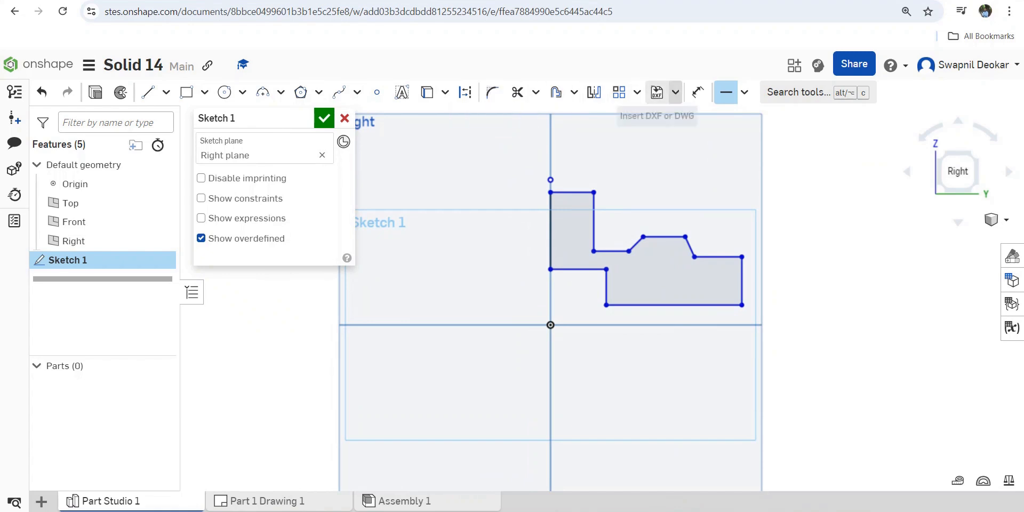
{"action": "left_click", "coordinate": [698, 92]}
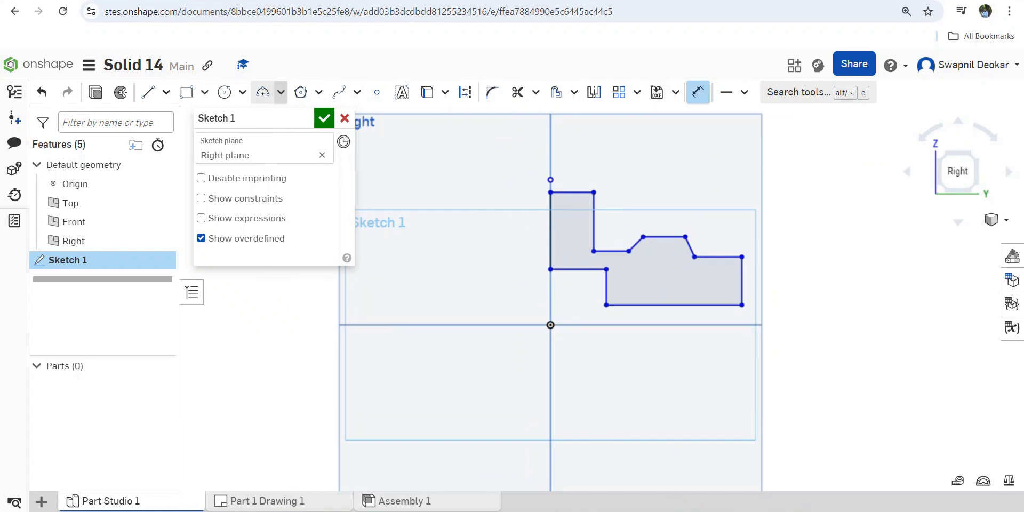
{"action": "left_click", "coordinate": [148, 92]}
{"action": "left_click", "coordinate": [465, 92]}
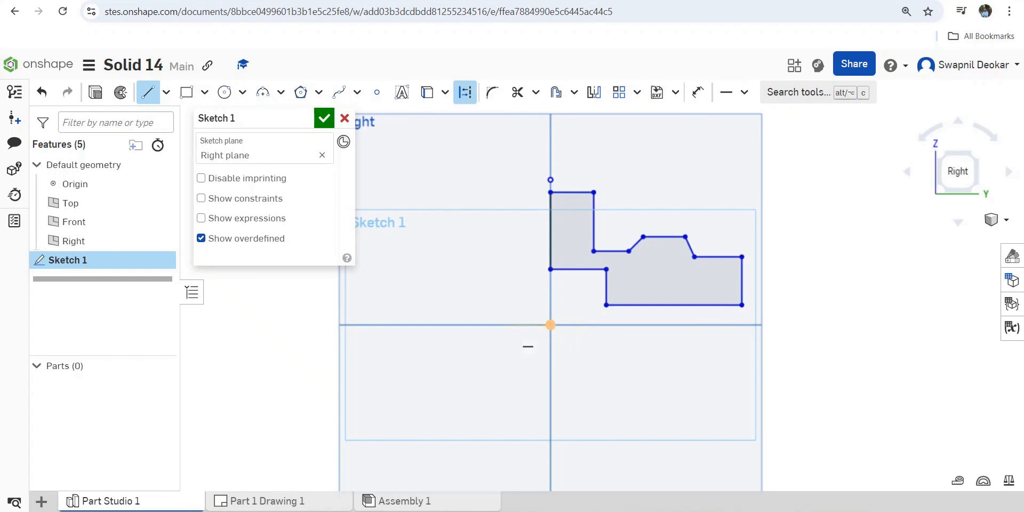
{"action": "left_click", "coordinate": [506, 325]}
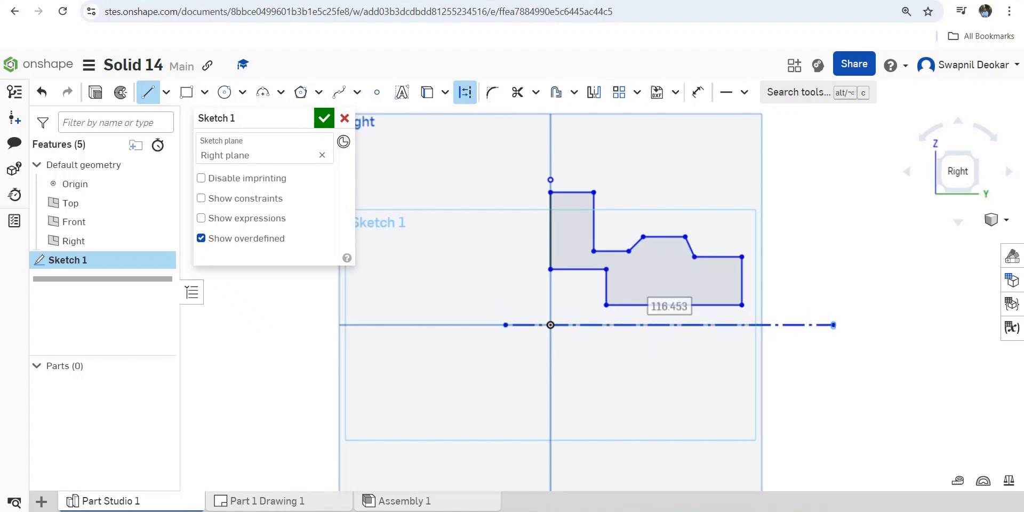
{"action": "left_click", "coordinate": [834, 325]}
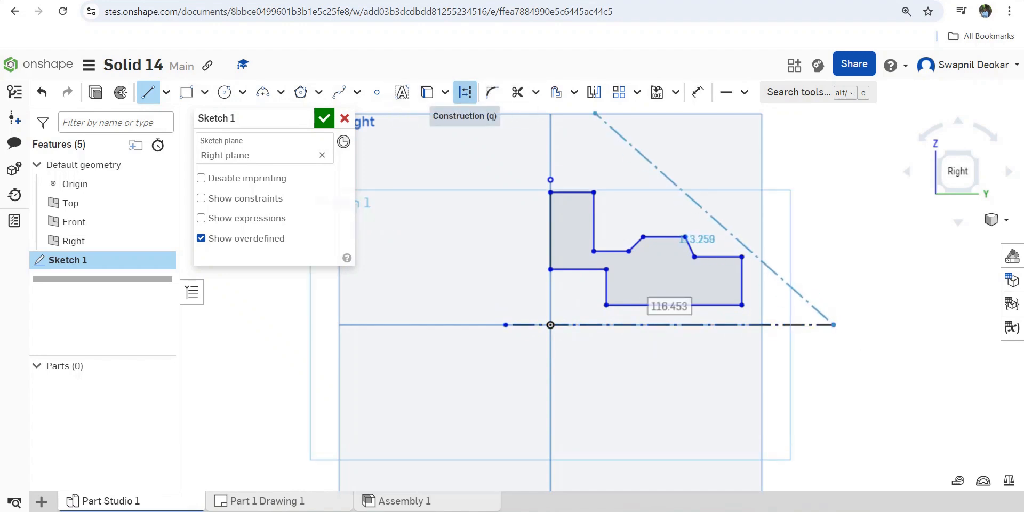
Dimension the profile's lower edge 10 mm from the horizontal construction line
{"action": "left_click", "coordinate": [698, 92]}
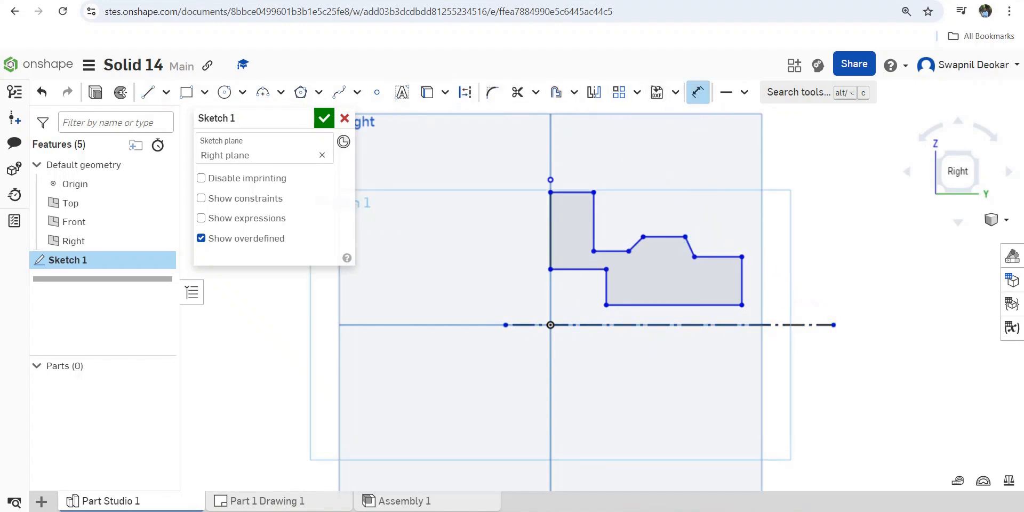
{"action": "left_click", "coordinate": [710, 325]}
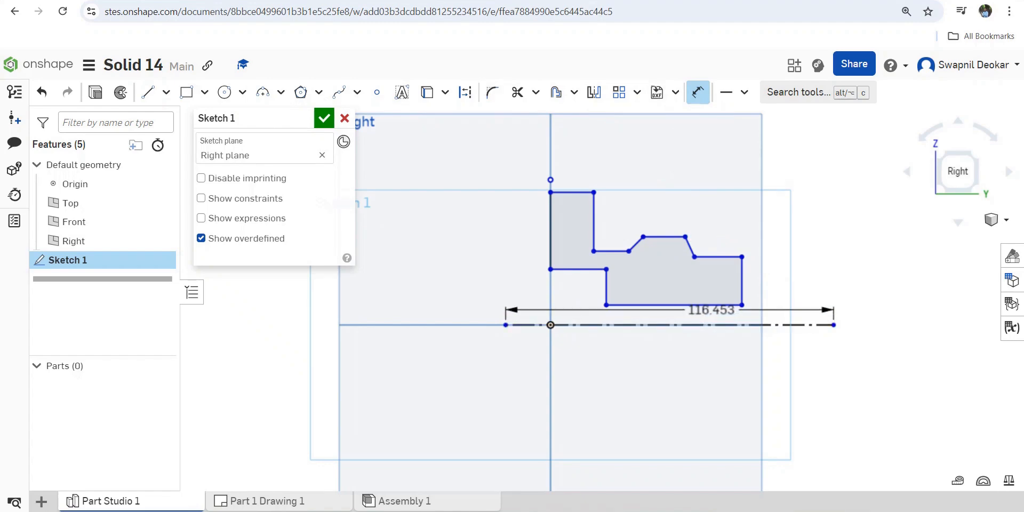
{"action": "left_click", "coordinate": [714, 305]}
{"action": "left_click", "coordinate": [791, 315]}
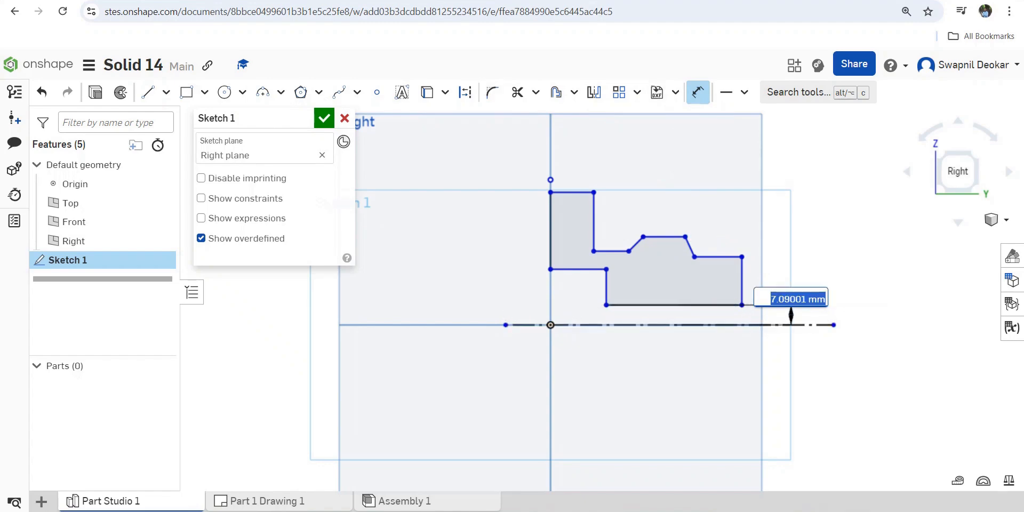
{"action": "type", "text": "10"}
{"action": "key", "text": "Return"}
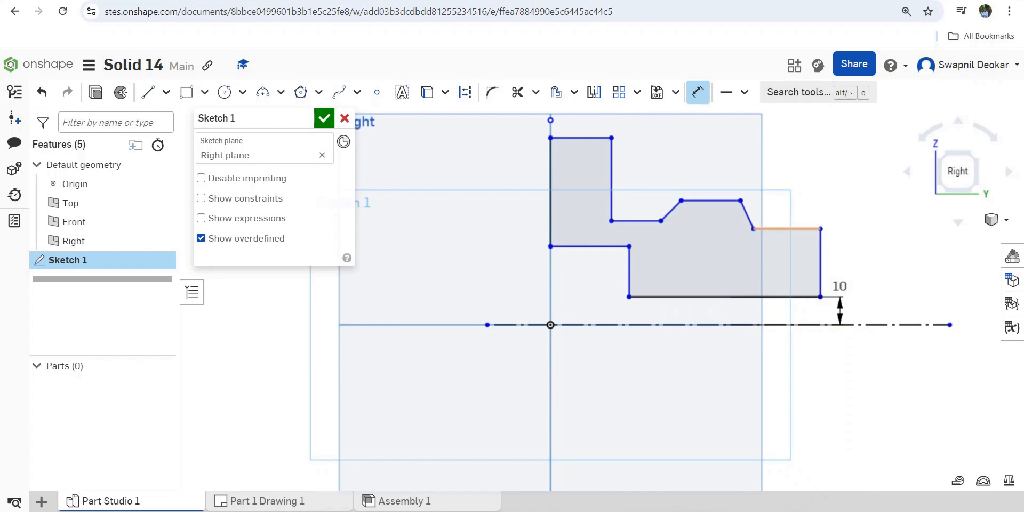
Dimension the upper edge at the profile's outer end to the construction line as 31/2 mm
{"action": "left_click", "coordinate": [787, 229]}
{"action": "left_click", "coordinate": [811, 325]}
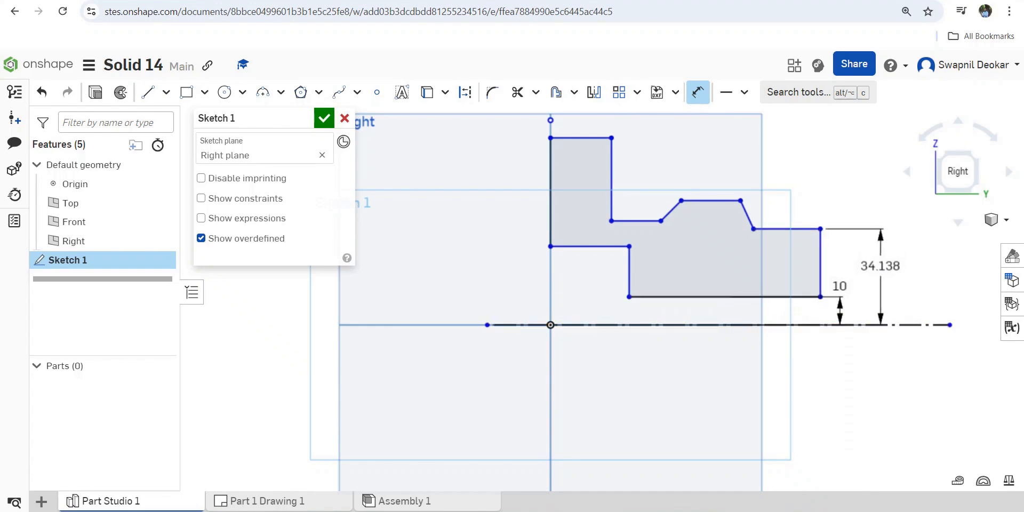
{"action": "left_click", "coordinate": [880, 265]}
{"action": "type", "text": "3"}
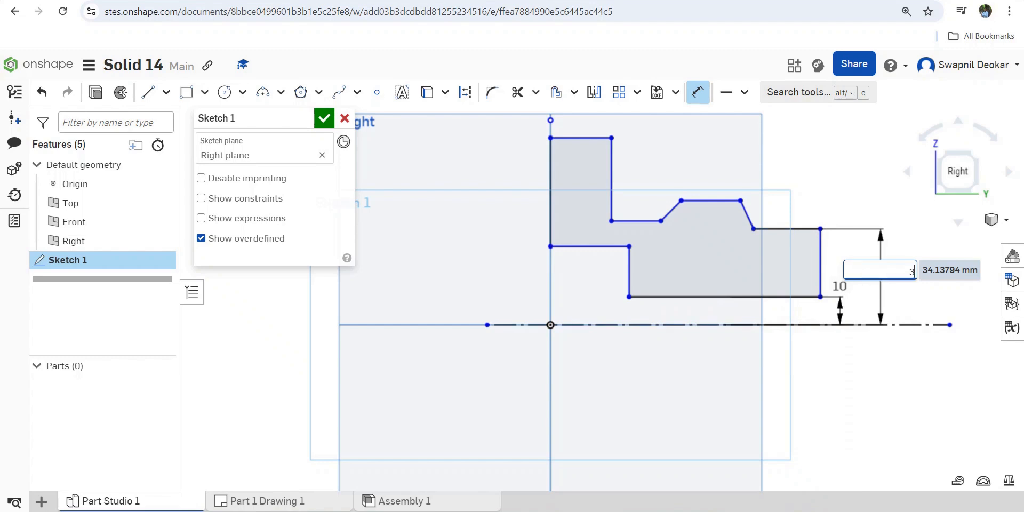
{"action": "type", "text": "1/2"}
{"action": "key", "text": "Return"}
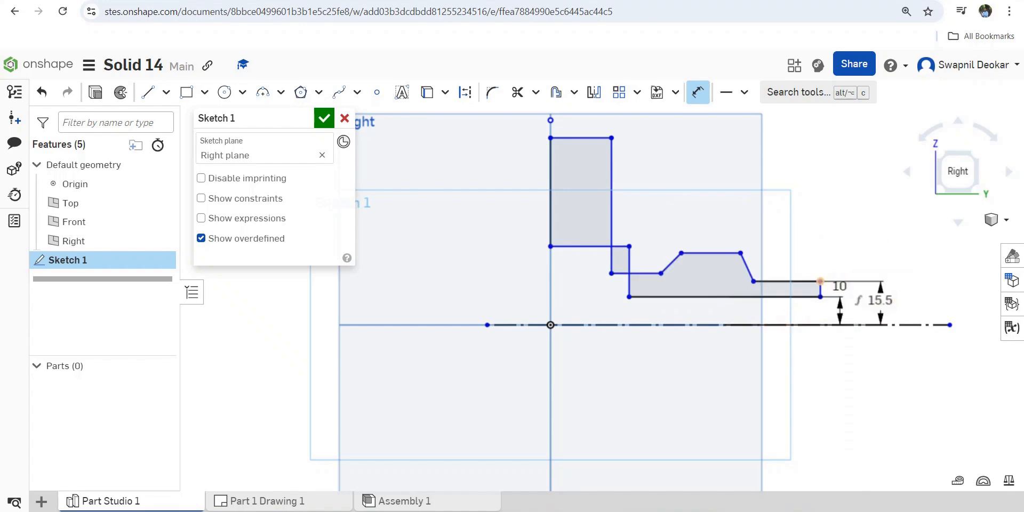
Dimension the flat top of the raised section to the construction line as 42/2 mm
{"action": "left_click", "coordinate": [711, 253]}
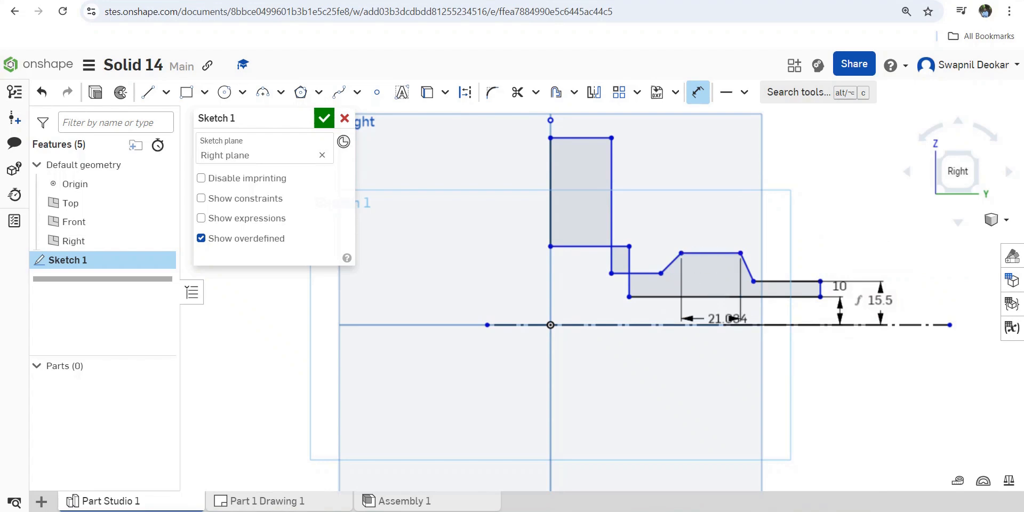
{"action": "left_click", "coordinate": [728, 325]}
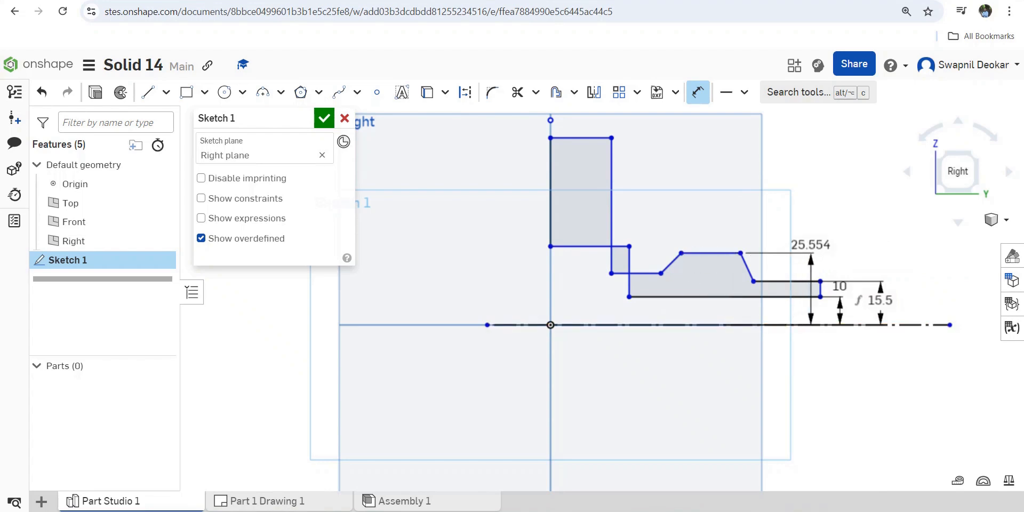
{"action": "left_click", "coordinate": [797, 217]}
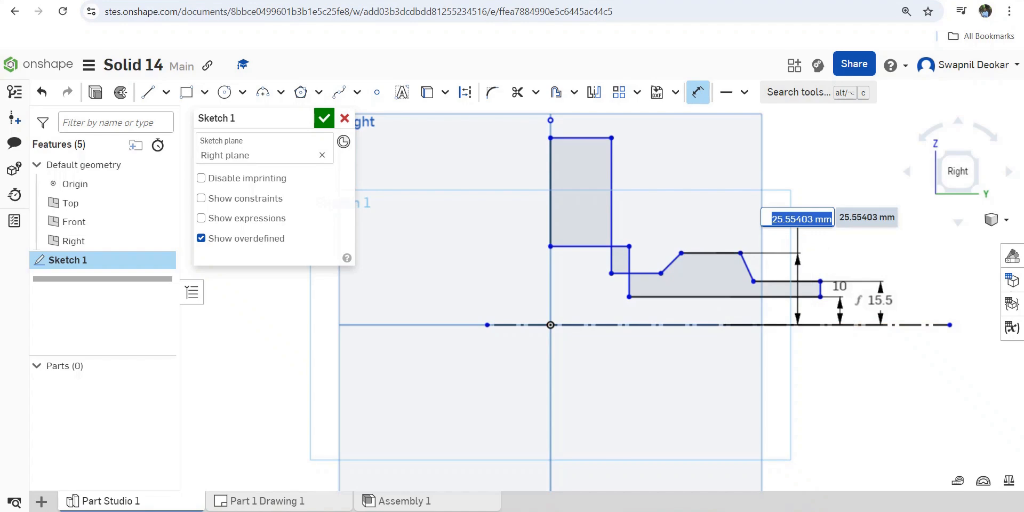
{"action": "type", "text": "42"}
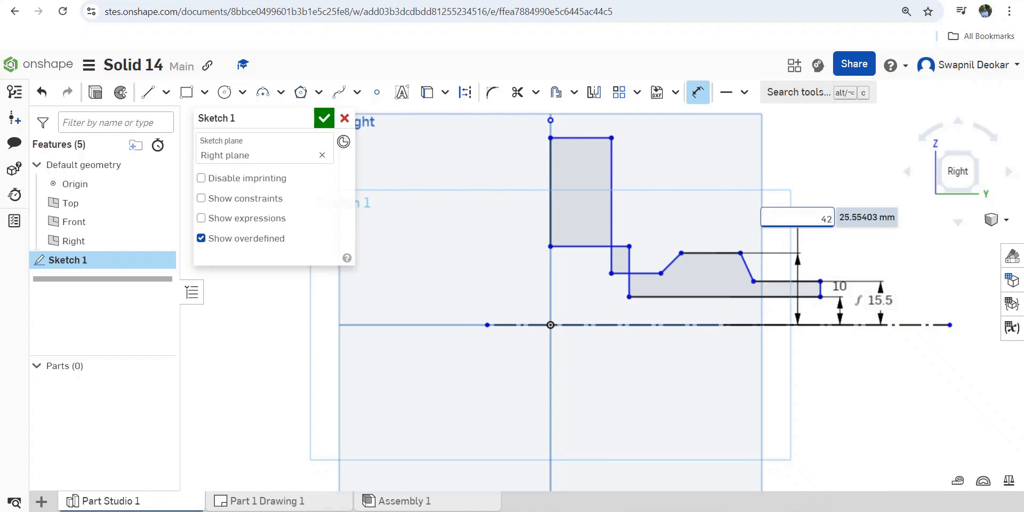
{"action": "type", "text": "/2"}
{"action": "key", "text": "Return"}
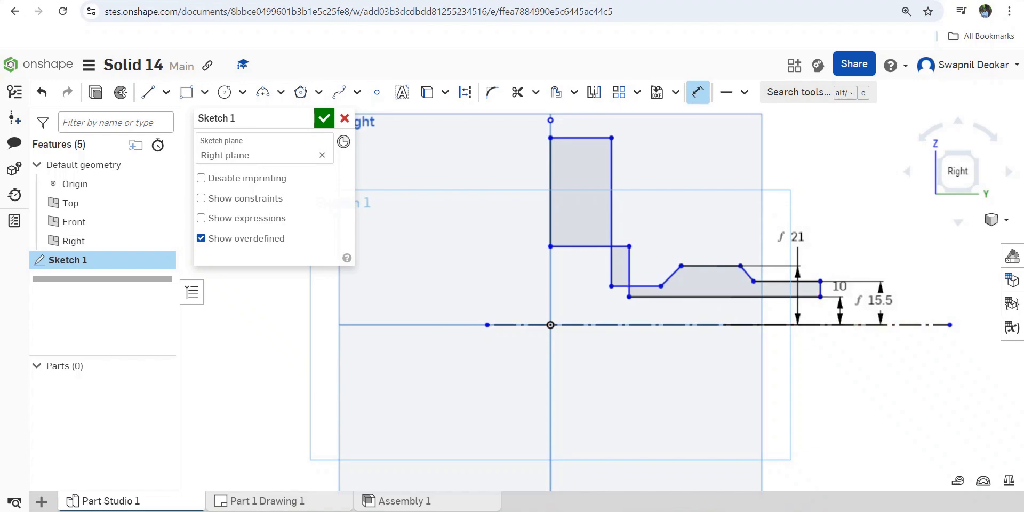
Check the reference drawing in PowerPoint and dimension the upper flat at the profile's outer end as 9.6 mm long
{"action": "key", "text": "alt+Tab"}
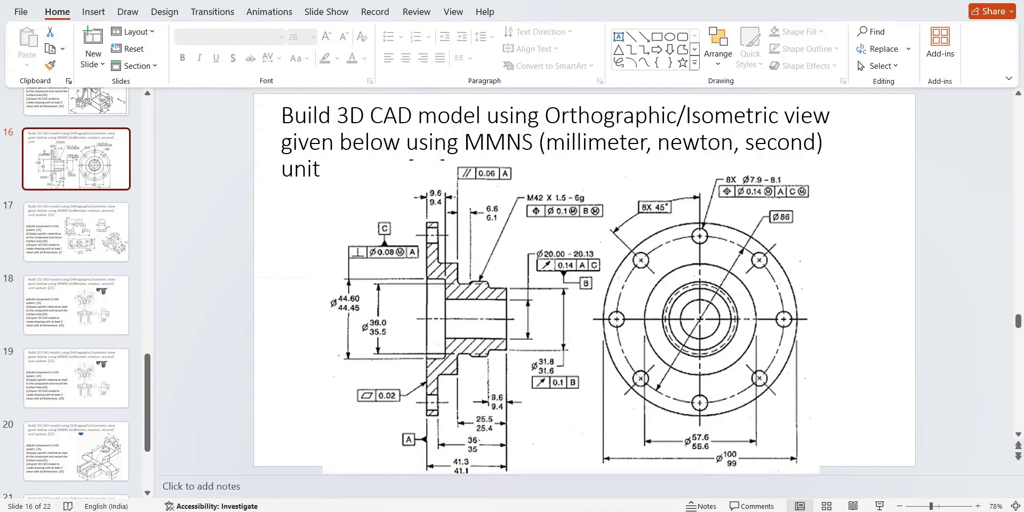
{"action": "left_click", "coordinate": [630, 462]}
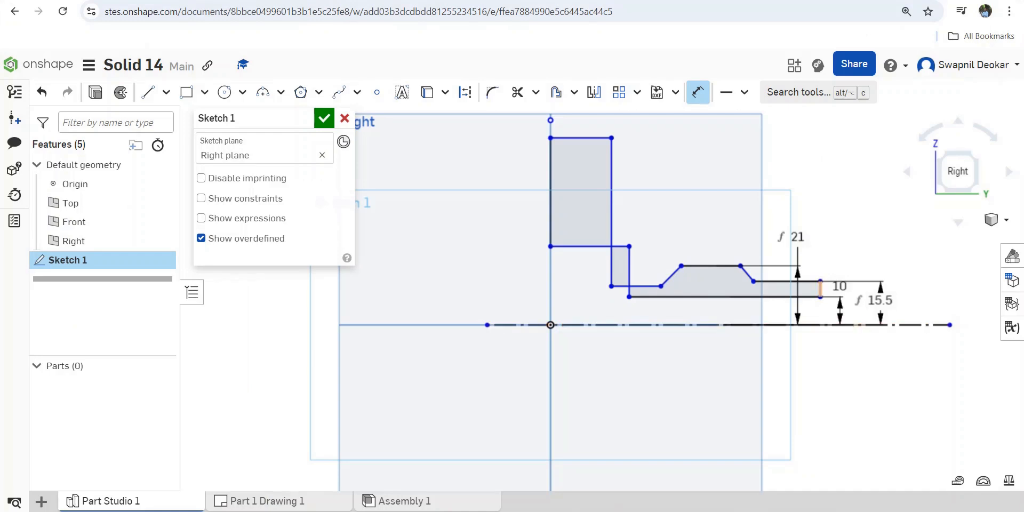
{"action": "left_click", "coordinate": [821, 288]}
{"action": "left_click", "coordinate": [753, 281]}
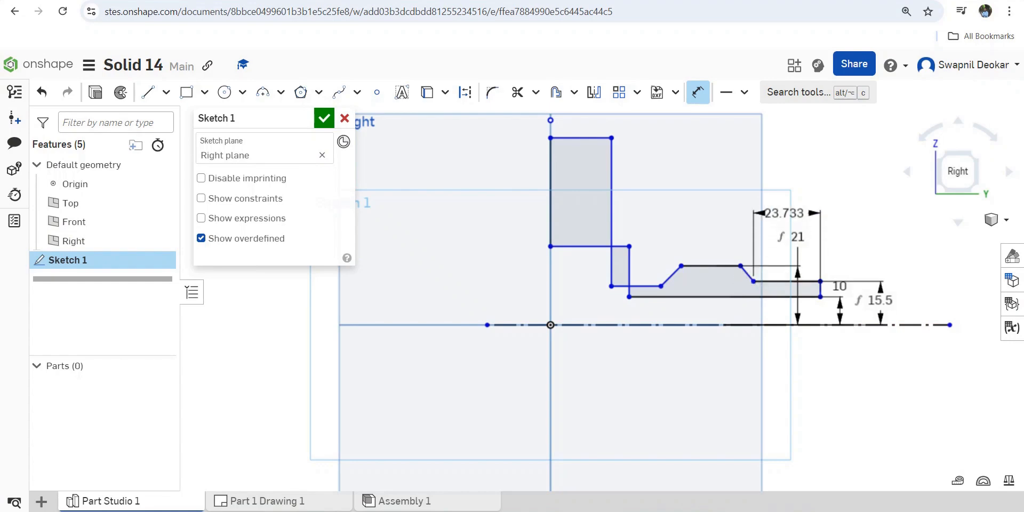
{"action": "left_click", "coordinate": [785, 209]}
{"action": "type", "text": "9.6"}
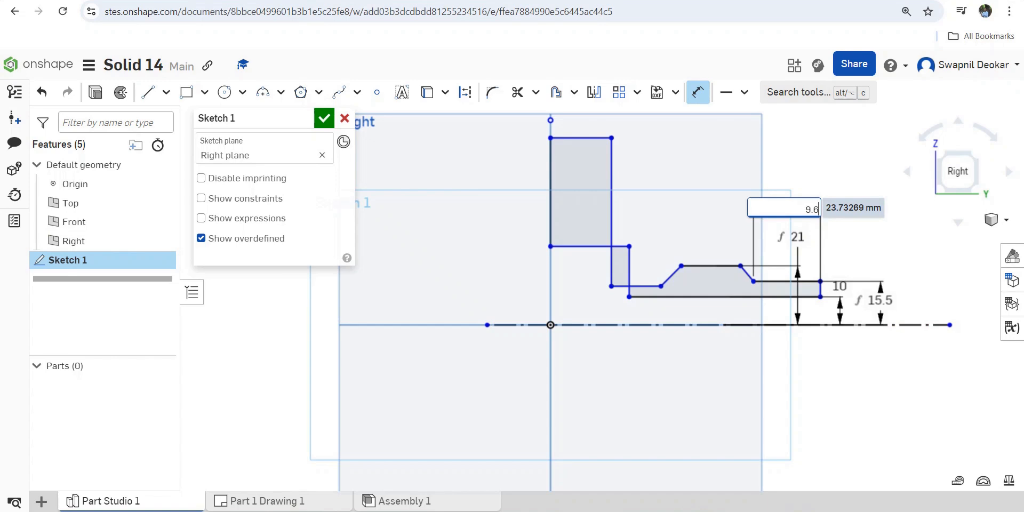
{"action": "key", "text": "Return"}
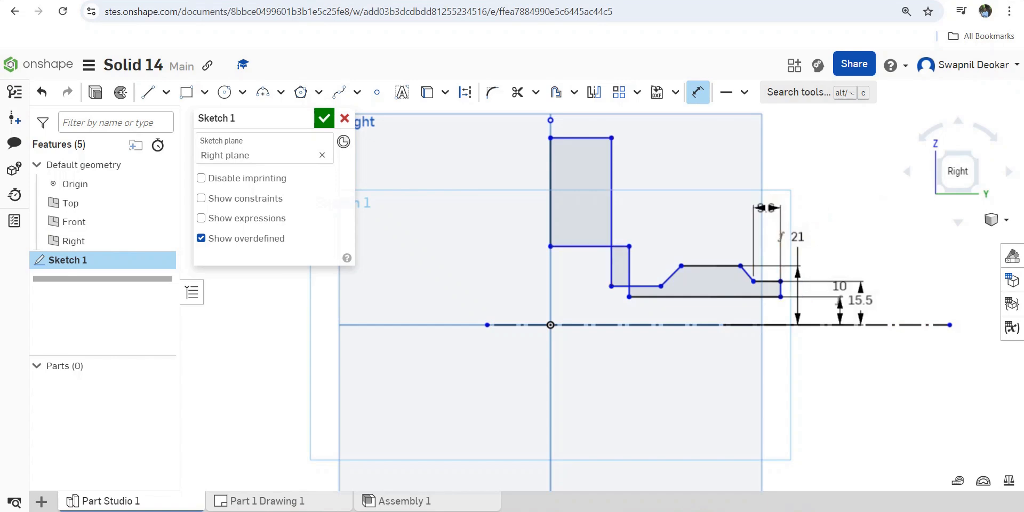
Add a horizontal dimension from the tall vertical edge to the profile's outer end, try 25 mm, and undo that value
{"action": "left_click", "coordinate": [611, 212]}
{"action": "left_click", "coordinate": [781, 281]}
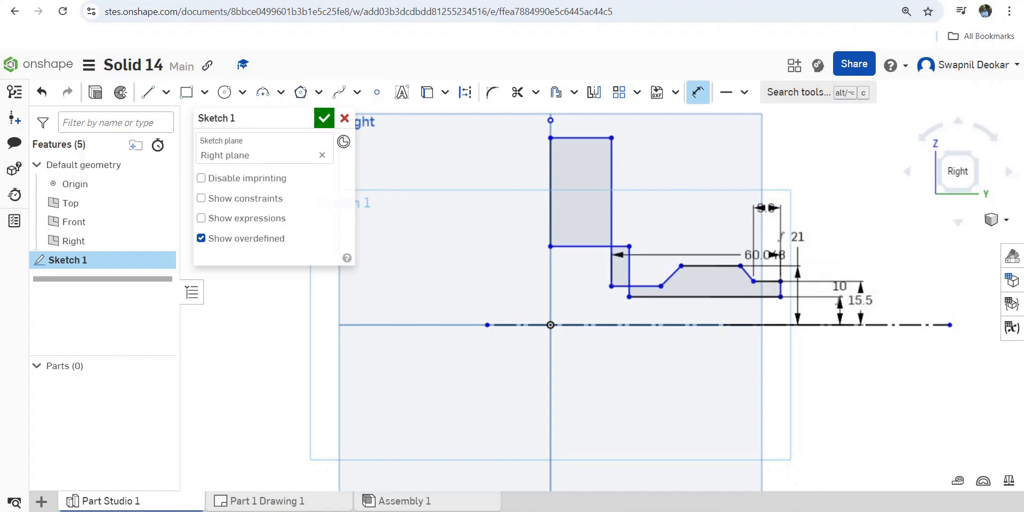
{"action": "left_click", "coordinate": [715, 182]}
{"action": "type", "text": "25"}
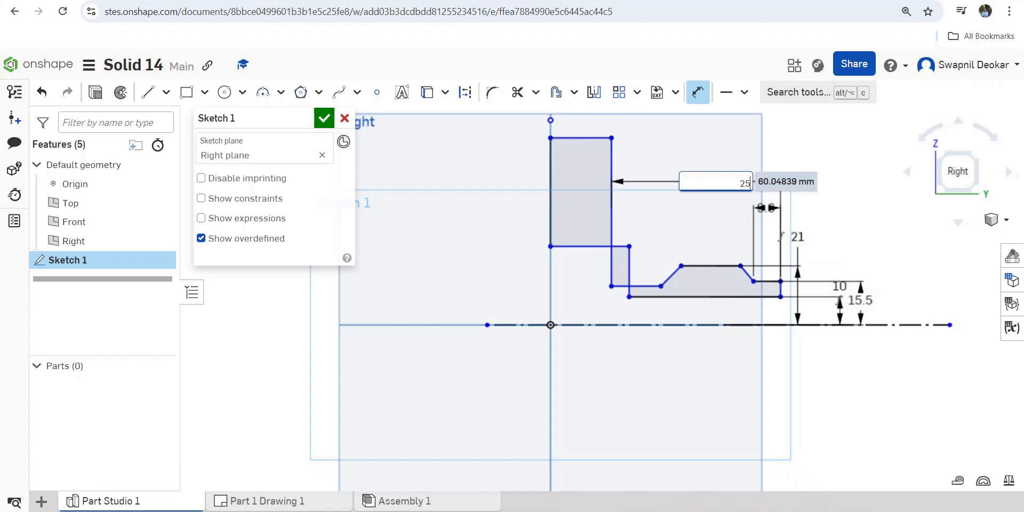
{"action": "key", "text": "Return"}
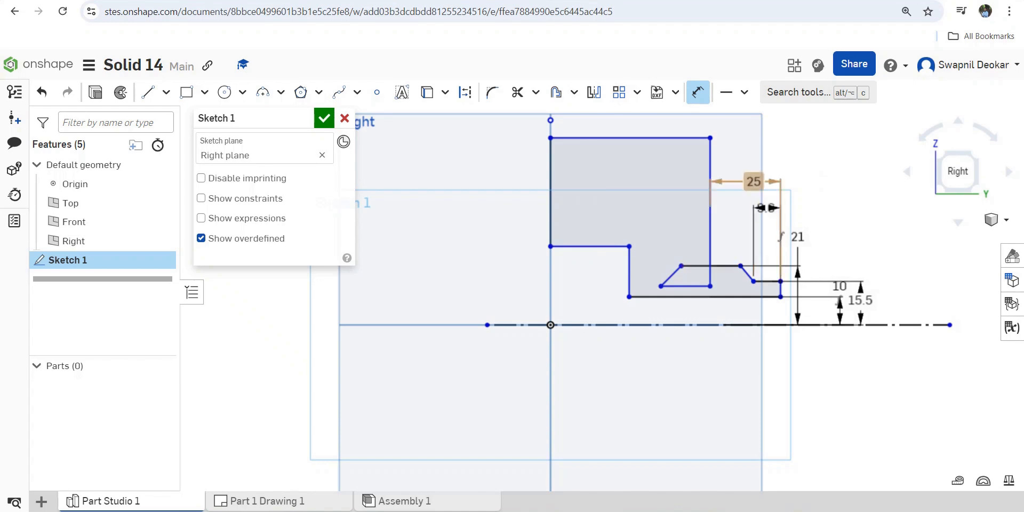
{"action": "key", "text": "ctrl+z"}
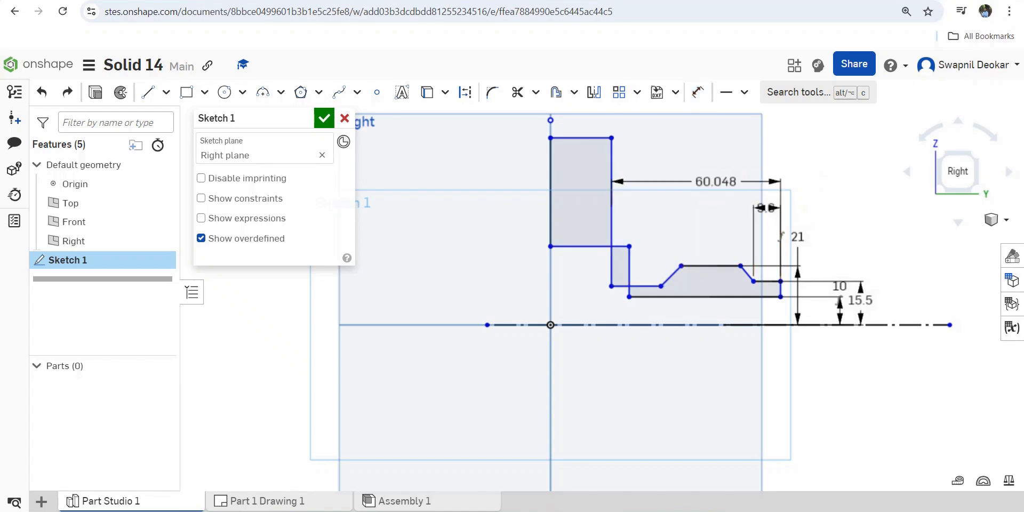
Recheck the PowerPoint drawing and dimension the tall vertical edge to the foot of the raised section's inner slope as 6.6 mm
{"action": "left_click", "coordinate": [656, 509]}
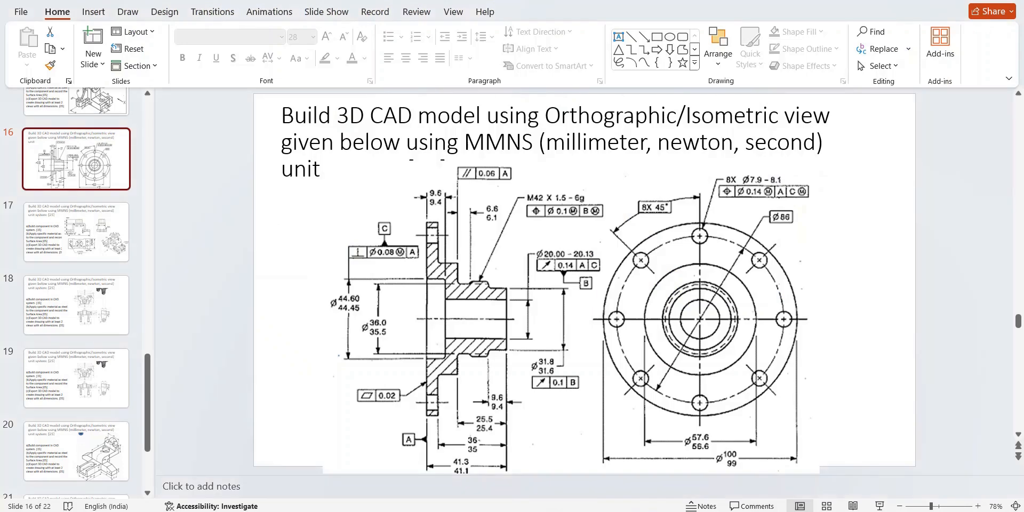
{"action": "key", "text": "alt+Tab"}
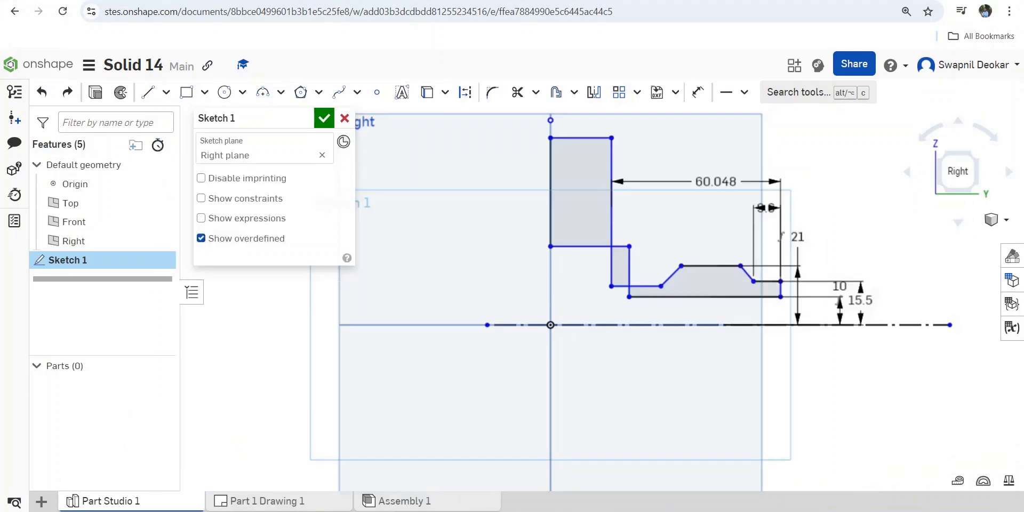
{"action": "left_click", "coordinate": [661, 286]}
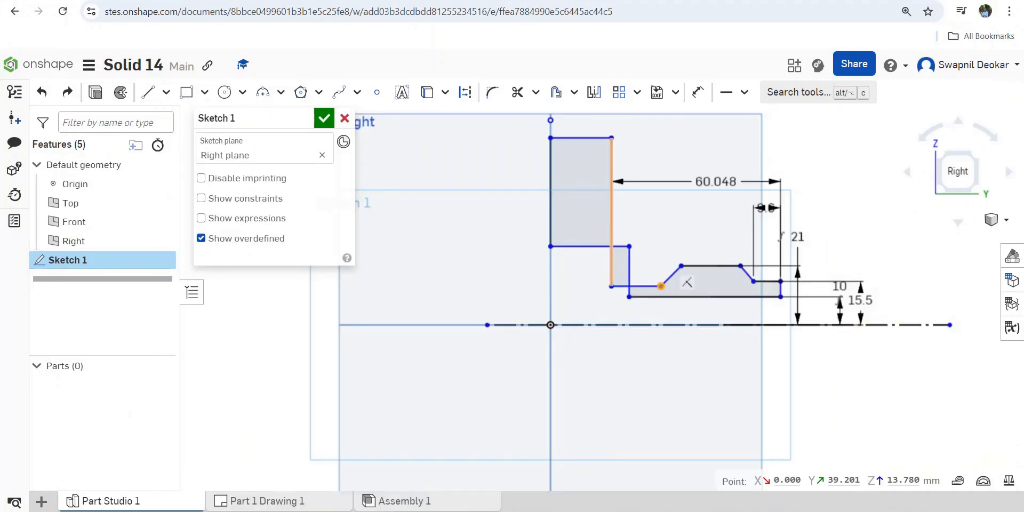
{"action": "left_click", "coordinate": [611, 212]}
{"action": "left_click", "coordinate": [698, 92]}
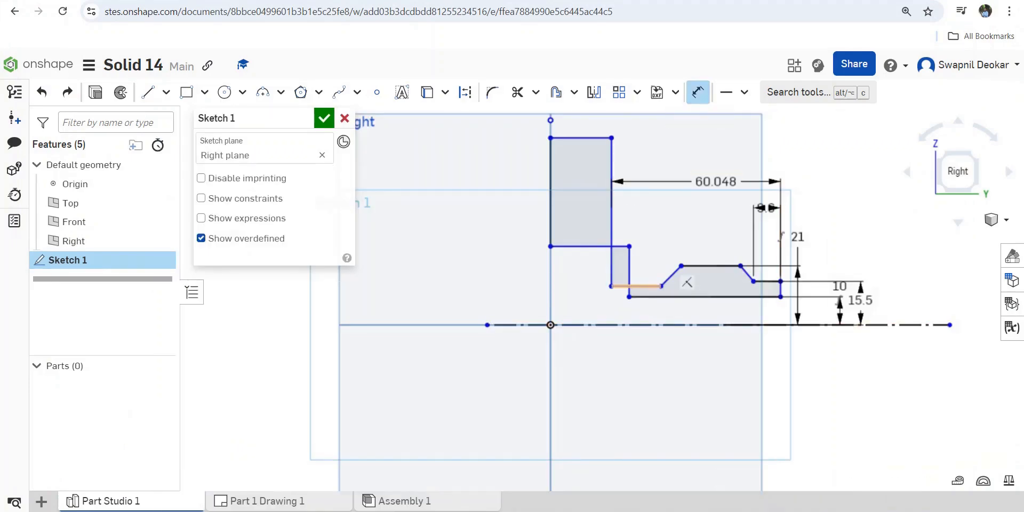
{"action": "left_click", "coordinate": [612, 224]}
{"action": "left_click", "coordinate": [654, 201]}
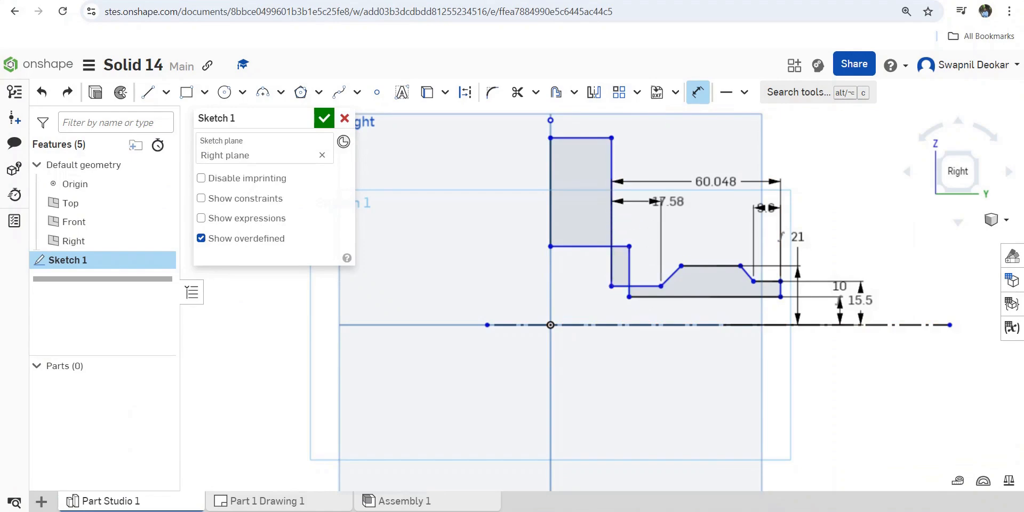
{"action": "type", "text": "6.6"}
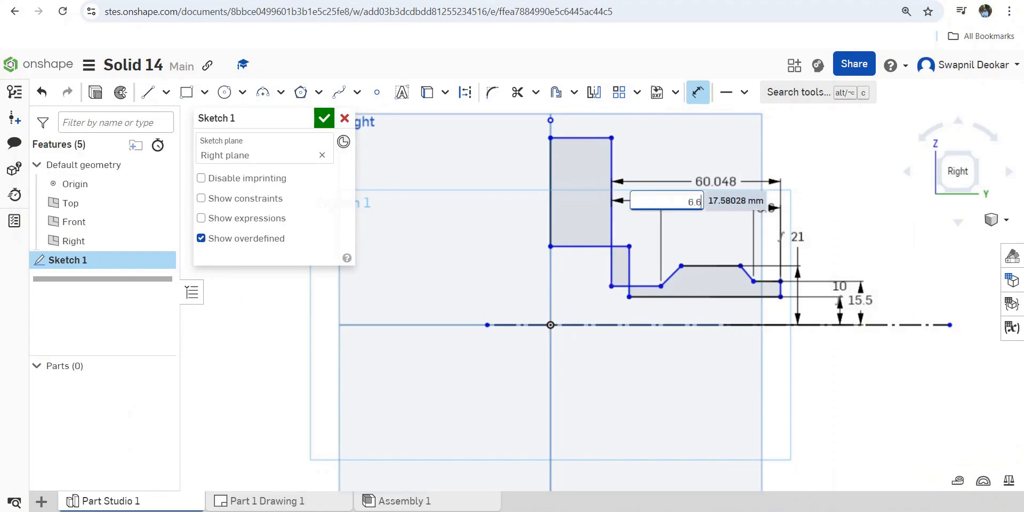
{"action": "key", "text": "Return"}
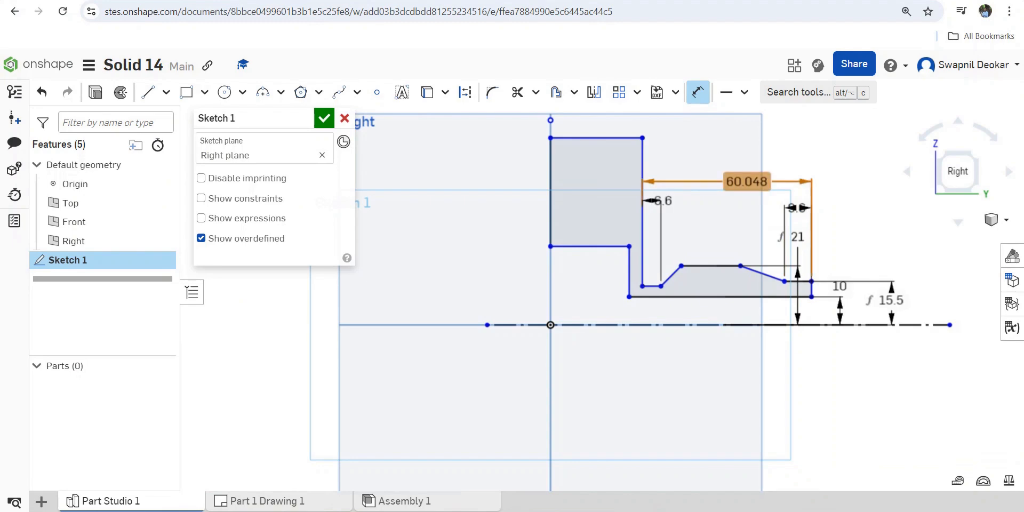
Set the distance between the tall vertical edge and the profile's outer end to 25 mm
{"action": "double_click", "coordinate": [747, 182]}
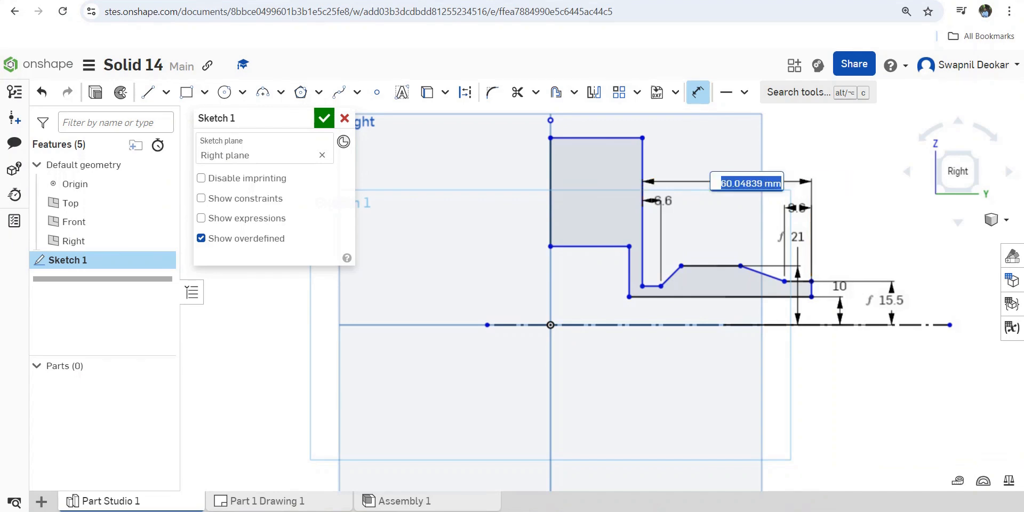
{"action": "type", "text": "25"}
{"action": "key", "text": "Return"}
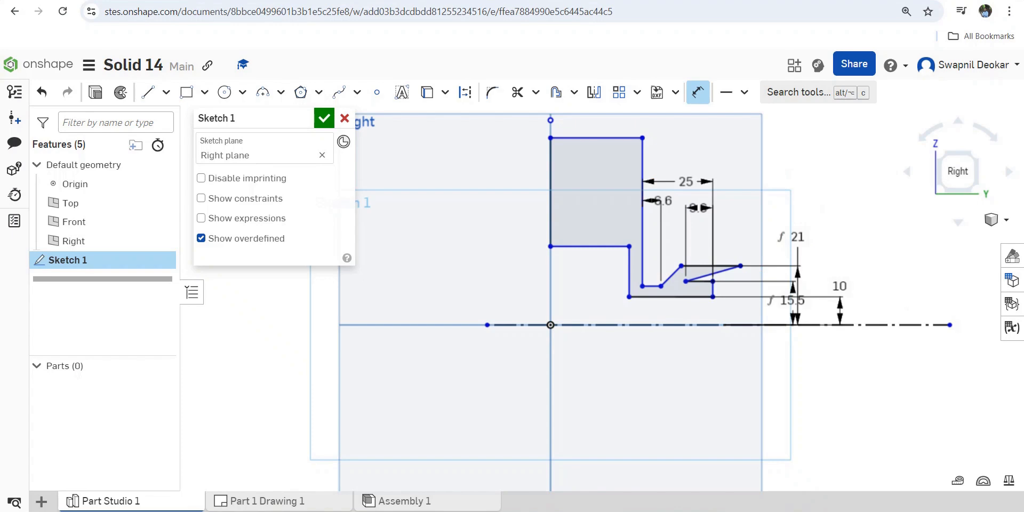
Dimension the horizontal run of the raised section's inner slope, nearest the tall vertical edge, as 2 mm
{"action": "scroll", "coordinate": [708, 279], "scroll_direction": "up", "scroll_amount": 5}
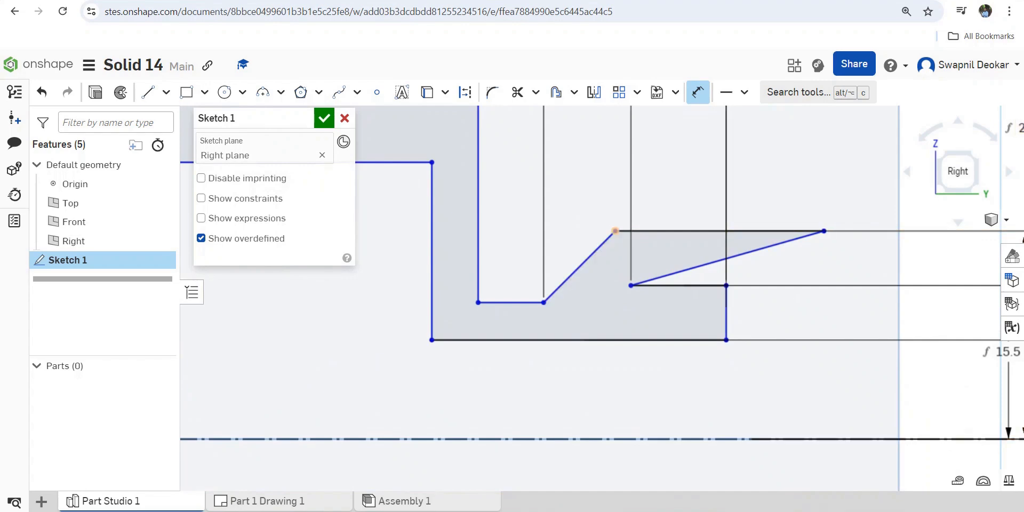
{"action": "left_click", "coordinate": [615, 231]}
{"action": "left_click", "coordinate": [543, 302]}
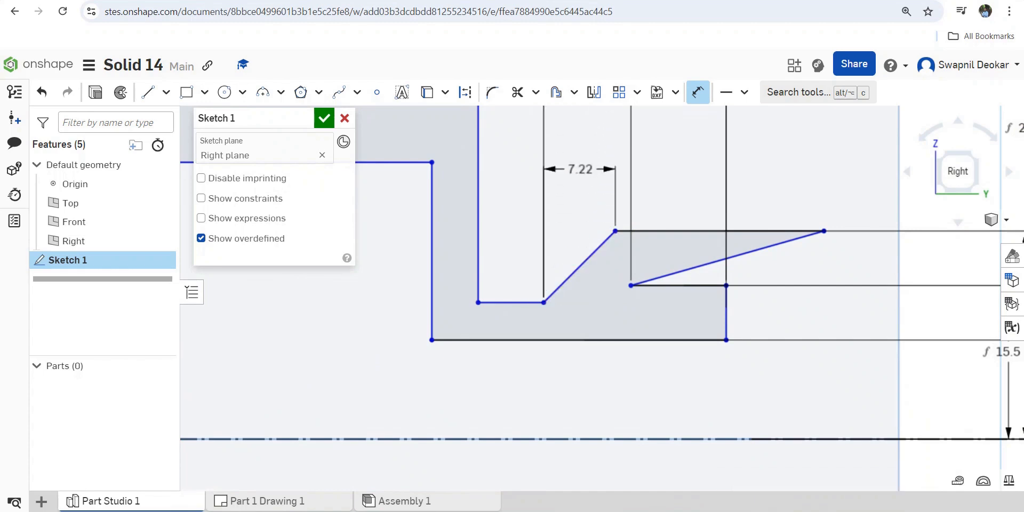
{"action": "left_click", "coordinate": [579, 207]}
{"action": "type", "text": "2"}
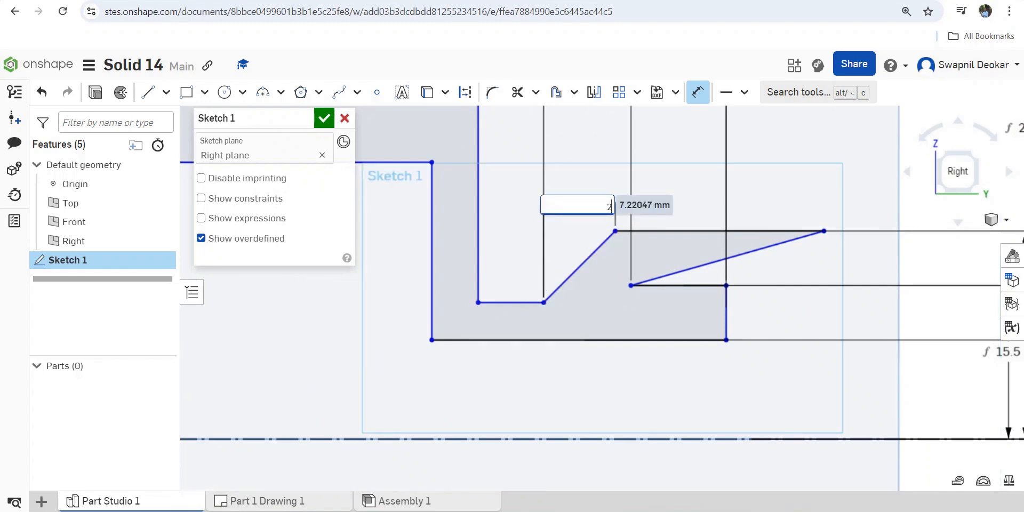
{"action": "key", "text": "Return"}
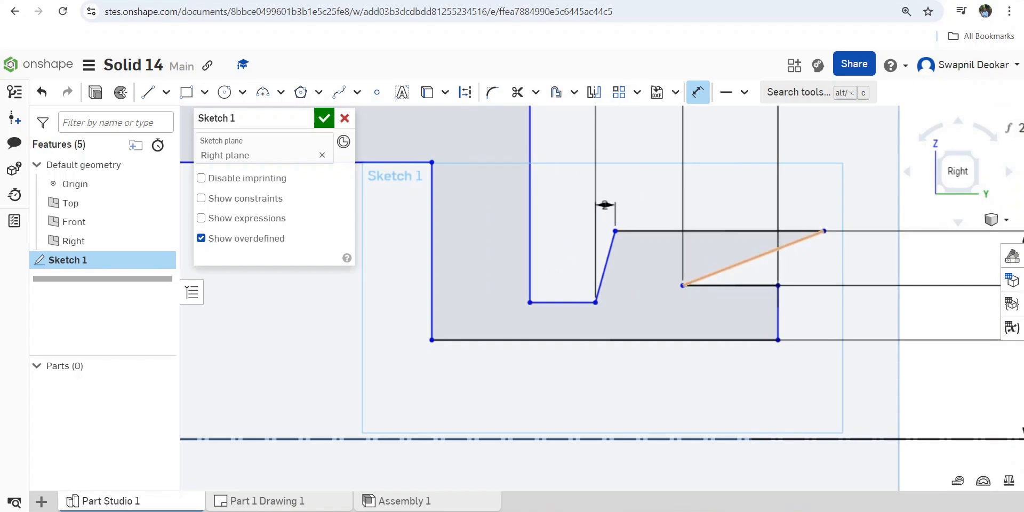
Dimension the horizontal run of the raised section's outer slope, next to the 9.6 mm flat, as 2 mm
{"action": "left_click", "coordinate": [683, 285]}
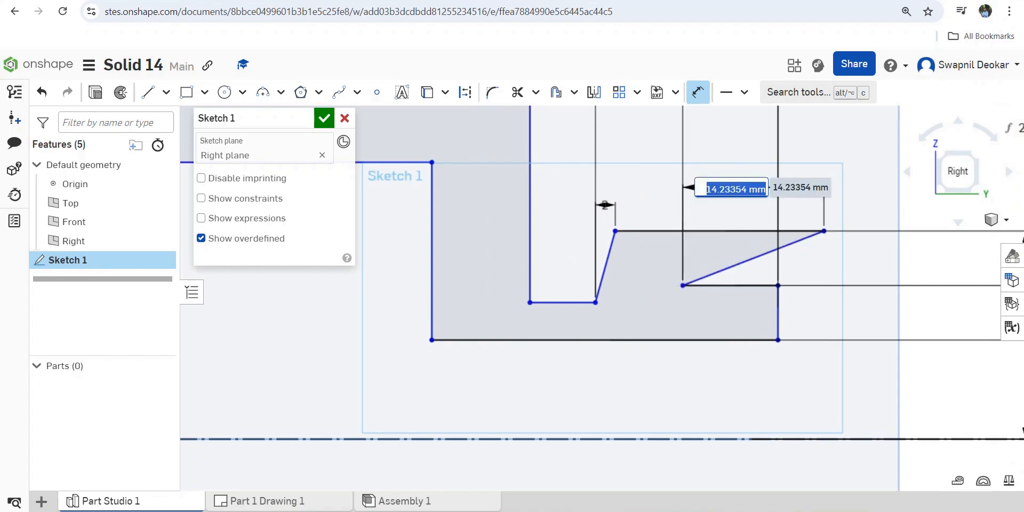
{"action": "type", "text": "2"}
{"action": "key", "text": "Return"}
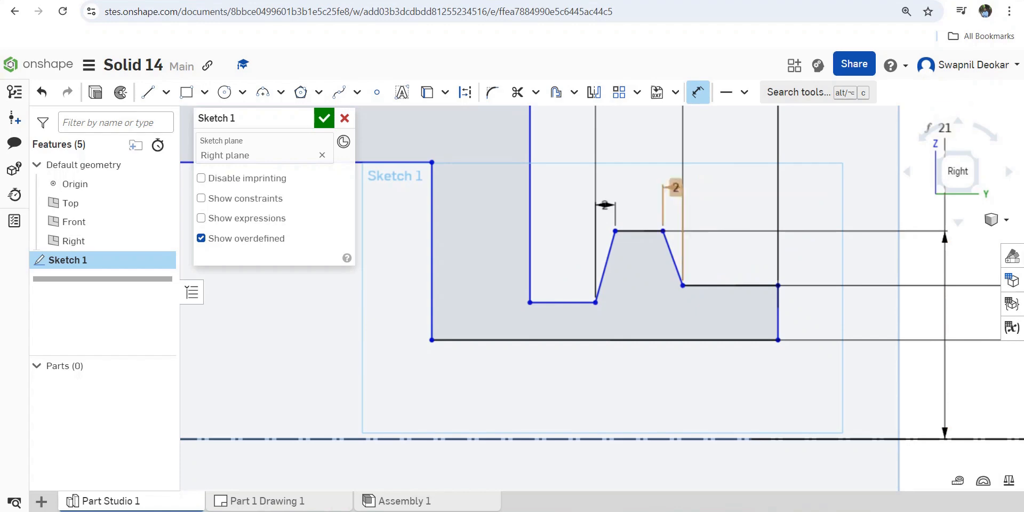
Check the PowerPoint drawing and dimension the profile's topmost horizontal edge to the construction line as 57/2 mm
{"action": "scroll", "coordinate": [651, 270], "scroll_direction": "down", "scroll_amount": 6}
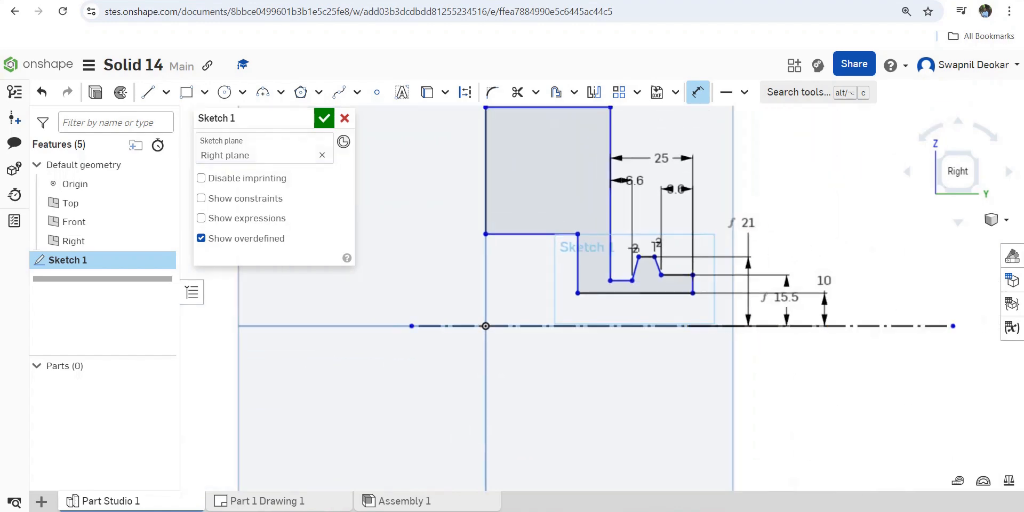
{"action": "key", "text": "alt+Tab"}
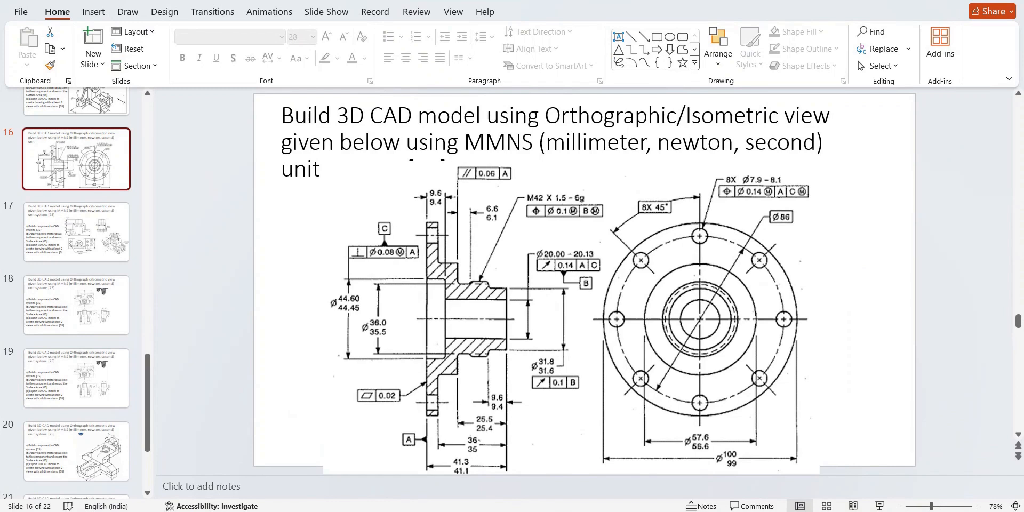
{"action": "mouse_move", "coordinate": [630, 510]}
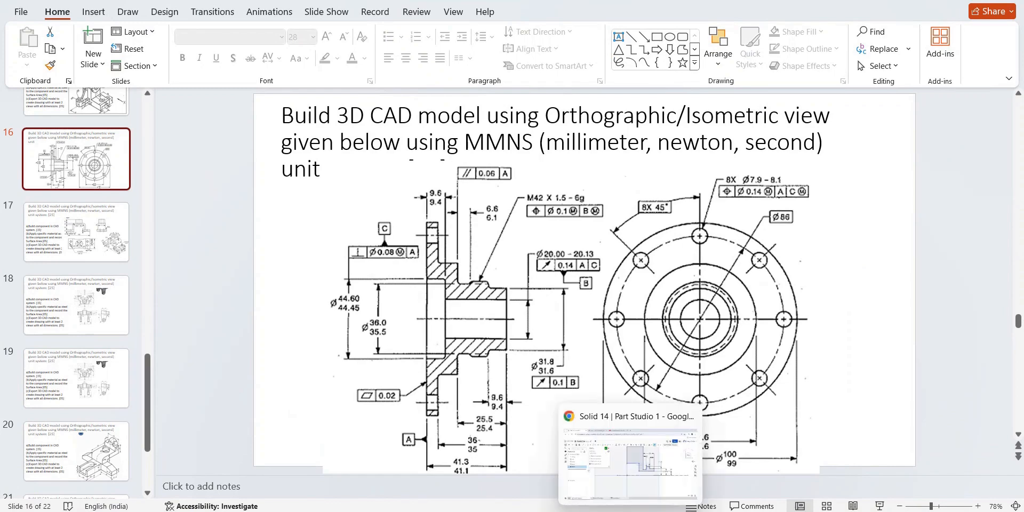
{"action": "left_click", "coordinate": [630, 459]}
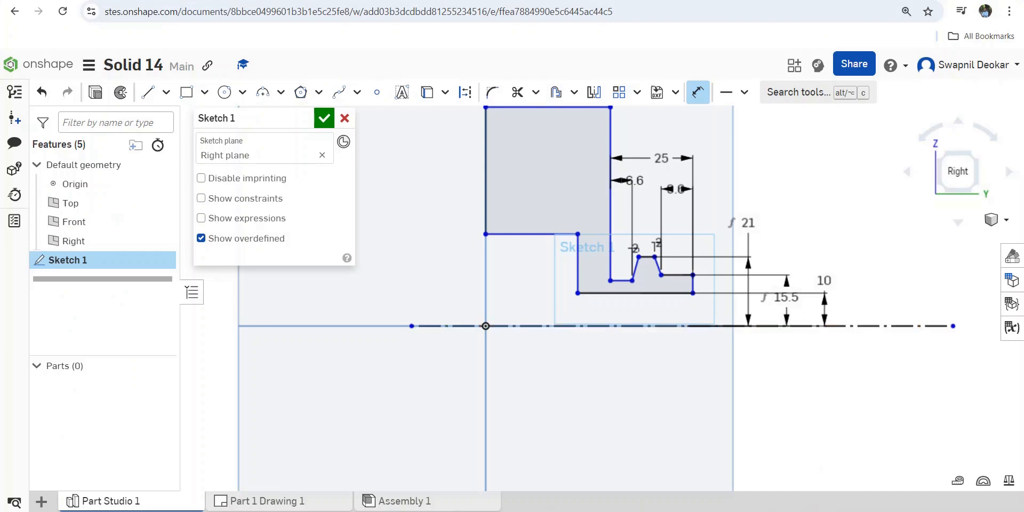
{"action": "scroll", "coordinate": [442, 257], "scroll_direction": "down", "scroll_amount": 2}
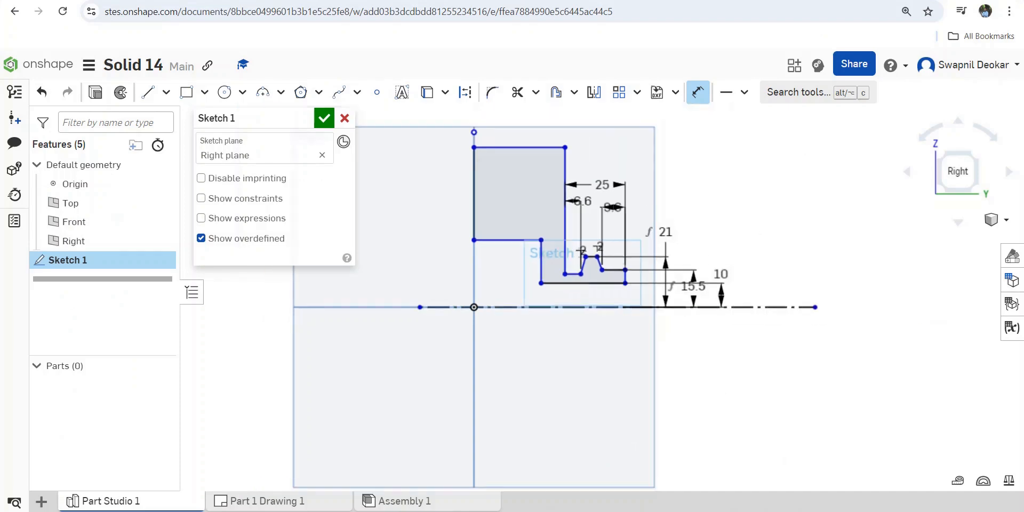
{"action": "scroll", "coordinate": [440, 256], "scroll_direction": "down", "scroll_amount": 1}
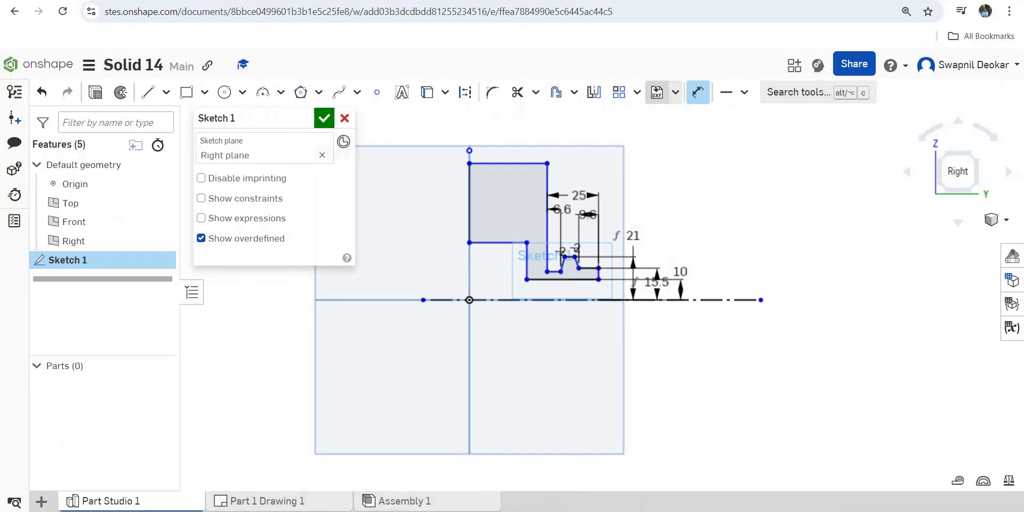
{"action": "left_click", "coordinate": [520, 163]}
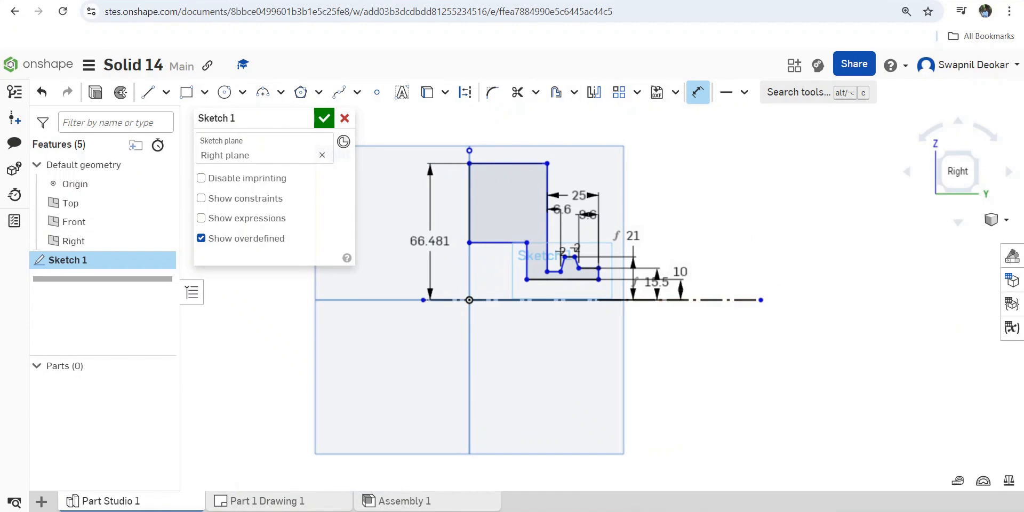
{"action": "left_click", "coordinate": [433, 242]}
{"action": "type", "text": "57"}
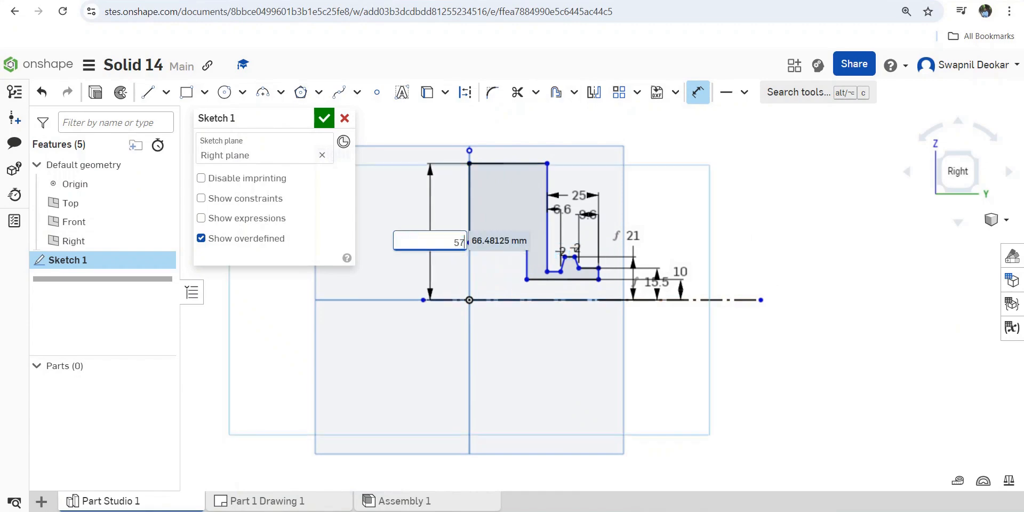
{"action": "type", "text": "/2"}
{"action": "key", "text": "Return"}
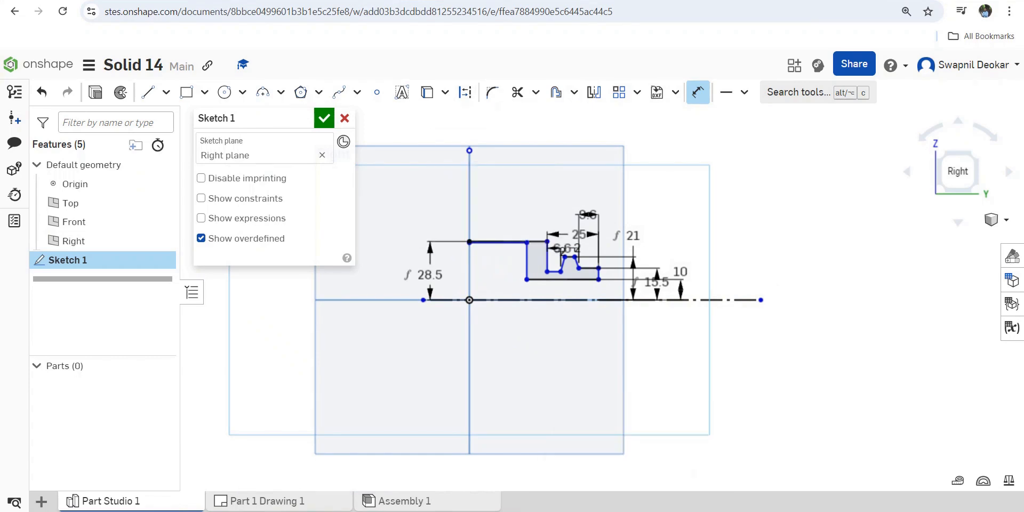
Check the PowerPoint drawing and dimension the counterbore's horizontal edge, just below the 28.5 mm edge, to the construction line as 44.6/2 mm
{"action": "key", "text": "alt+Tab"}
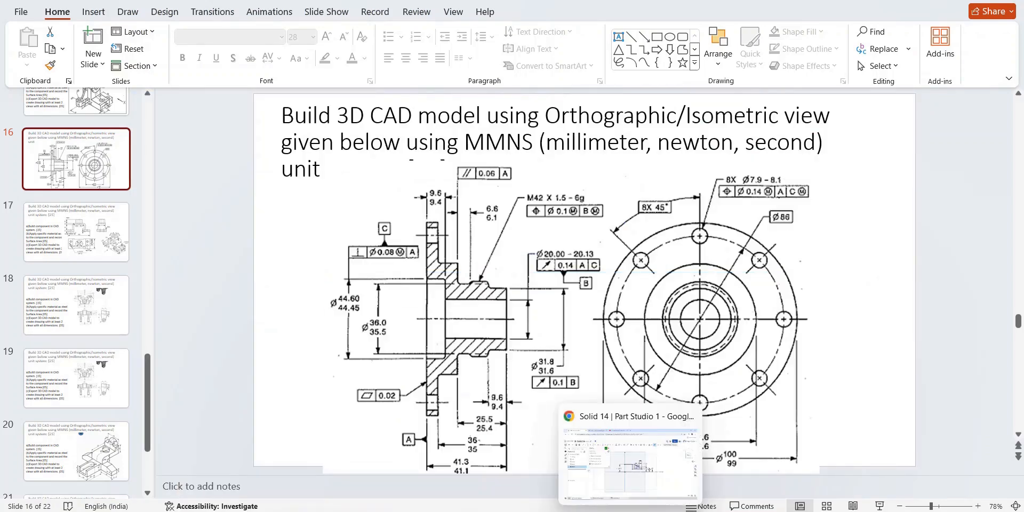
{"action": "left_click", "coordinate": [631, 511]}
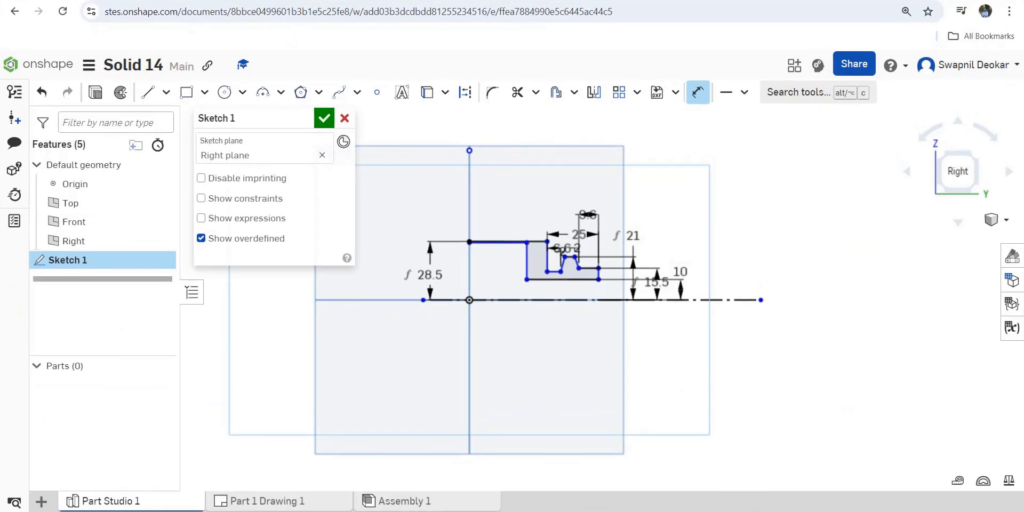
{"action": "scroll", "coordinate": [491, 246], "scroll_direction": "up", "scroll_amount": 10}
{"action": "left_click", "coordinate": [506, 228]}
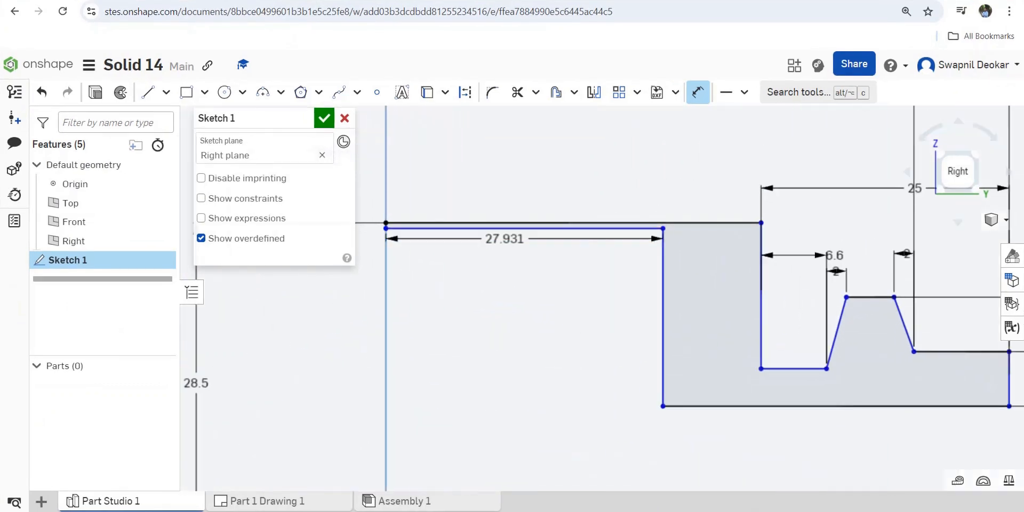
{"action": "scroll", "coordinate": [517, 287], "scroll_direction": "down", "scroll_amount": 8}
{"action": "left_click", "coordinate": [520, 348]}
{"action": "left_click", "coordinate": [505, 319]}
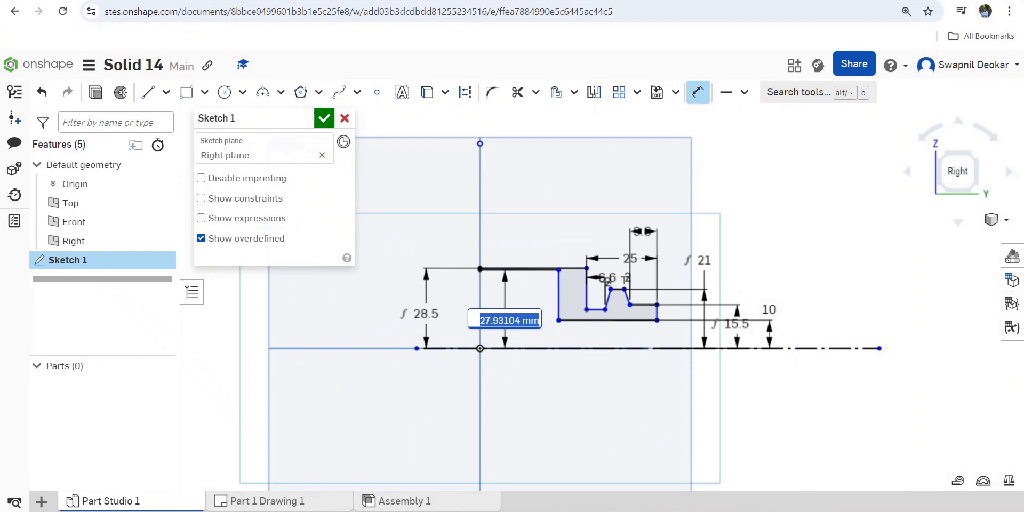
{"action": "type", "text": "44.6"}
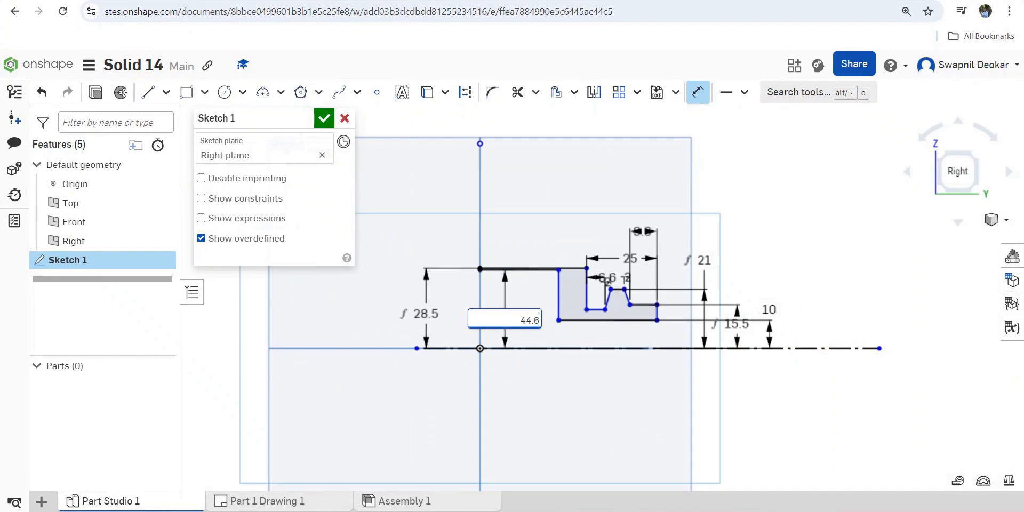
{"action": "type", "text": "/2"}
{"action": "key", "text": "Return"}
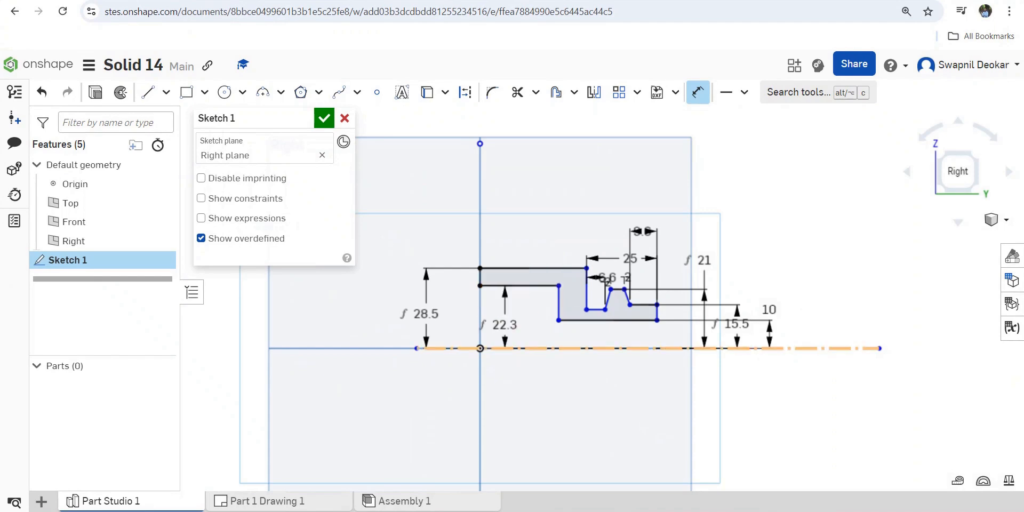
{"action": "scroll", "coordinate": [523, 356], "scroll_direction": "down", "scroll_amount": 1}
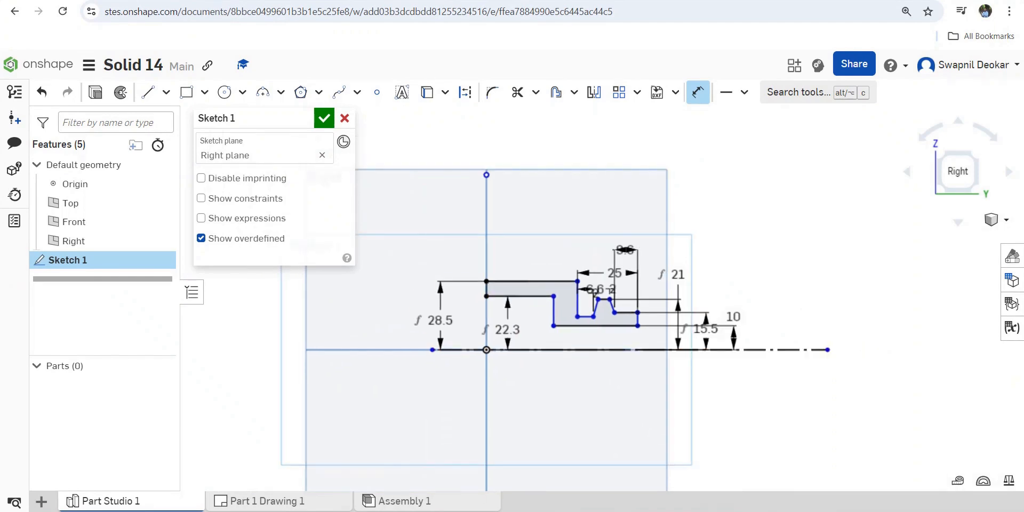
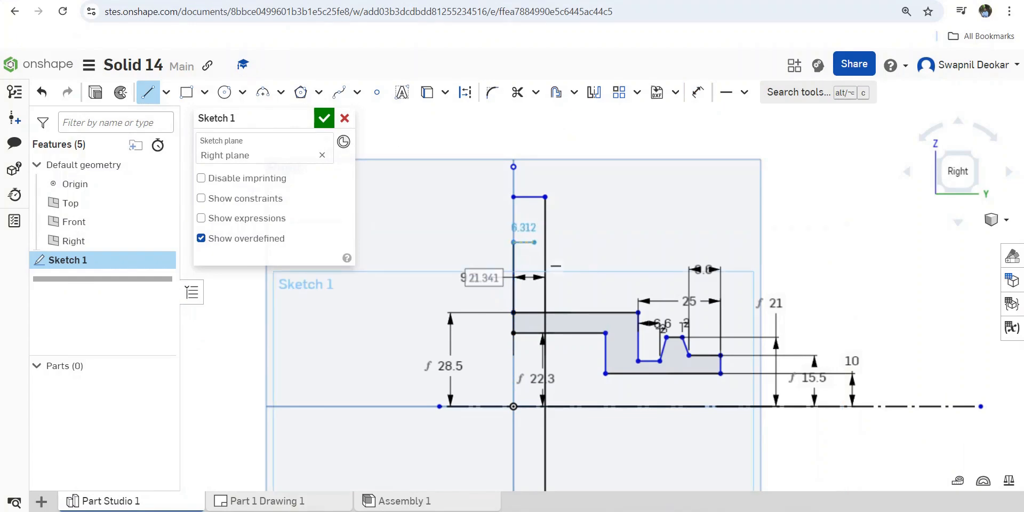
Complete the flange outline with a horizontal top edge about 6.3 mm long and a vertical edge about 21.3 mm long down to the 28.5 mm edge
{"action": "left_click", "coordinate": [535, 242]}
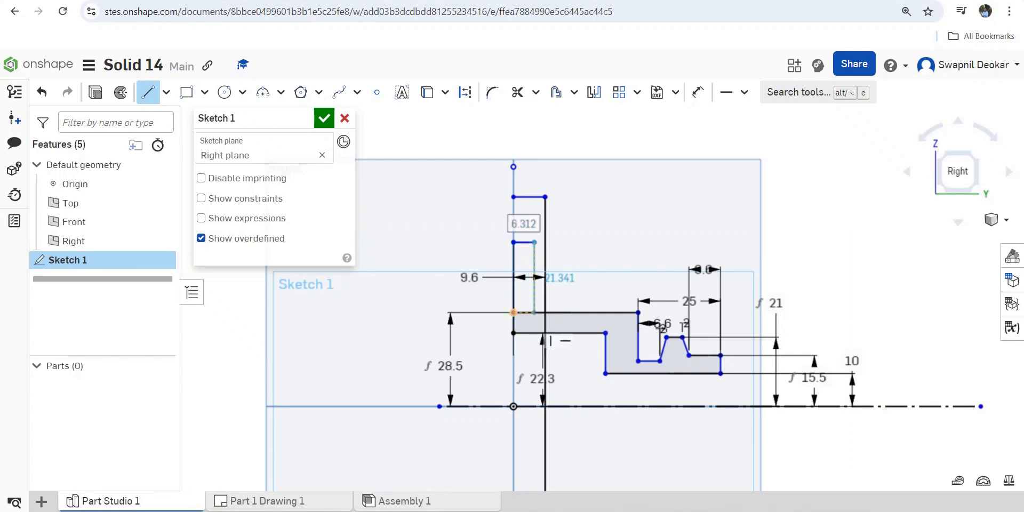
{"action": "left_click", "coordinate": [534, 313]}
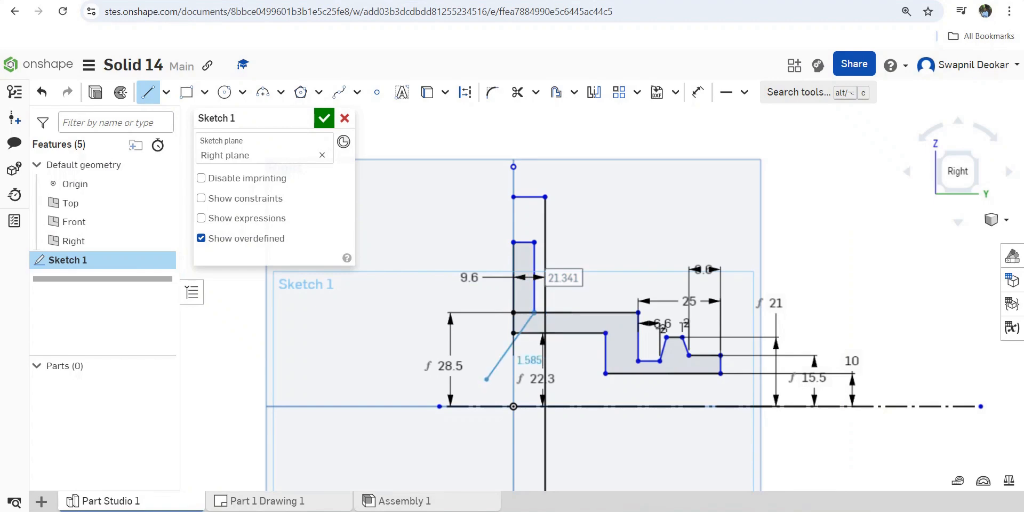
{"action": "key", "text": "t"}
Trim away the segment of the 28.5 mm horizontal edge that closes off the base of the flange outline
{"action": "left_click", "coordinate": [517, 91]}
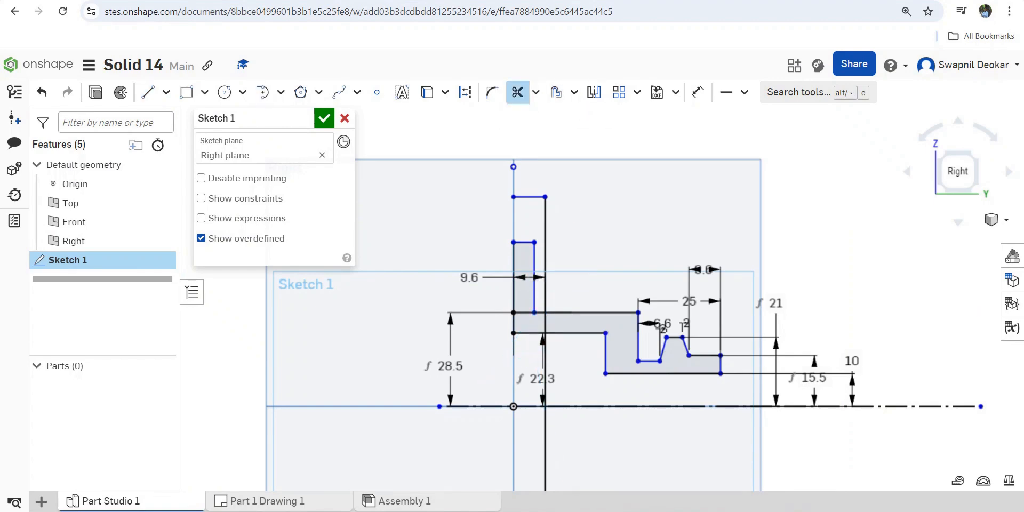
{"action": "scroll", "coordinate": [500, 338], "scroll_direction": "up", "scroll_amount": 5}
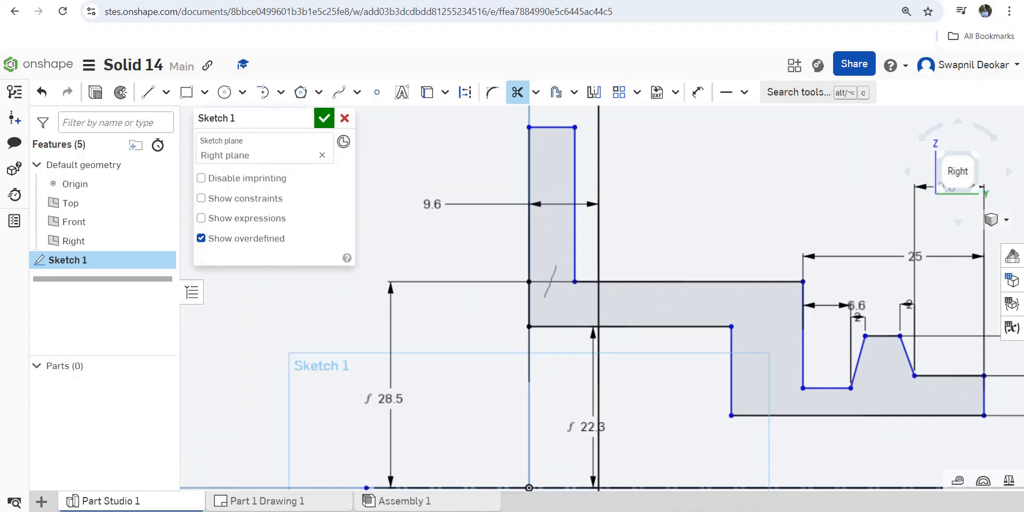
{"action": "left_click_drag", "start_coordinate": [540, 299], "coordinate": [539, 300]}
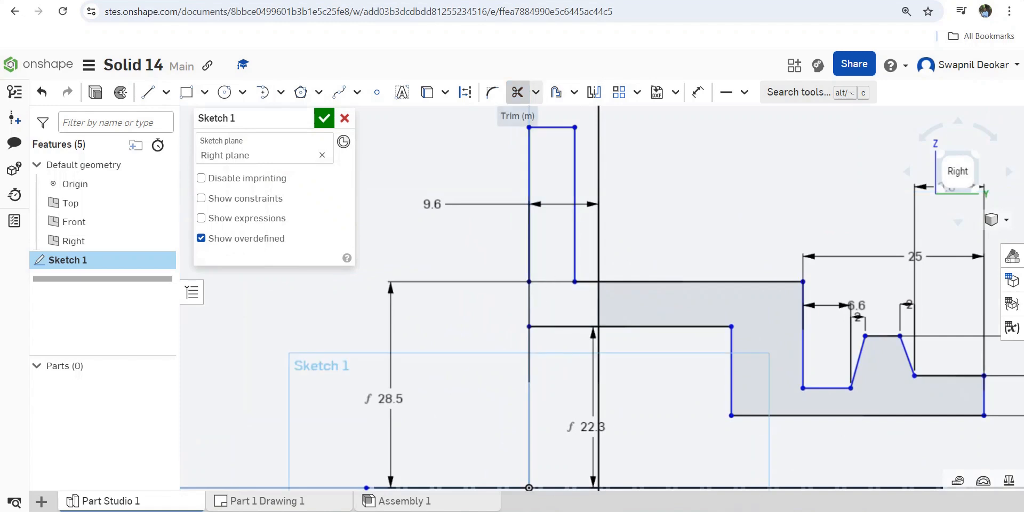
Extend the flange's outer-face vertical line down to the 22.3 mm counterbore edge to close the profile
{"action": "left_click", "coordinate": [536, 92]}
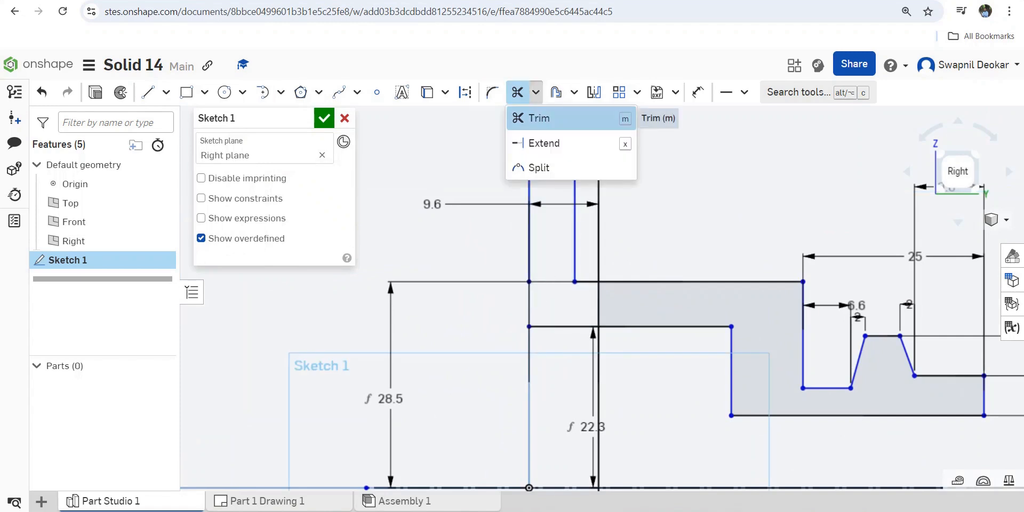
{"action": "left_click", "coordinate": [544, 143]}
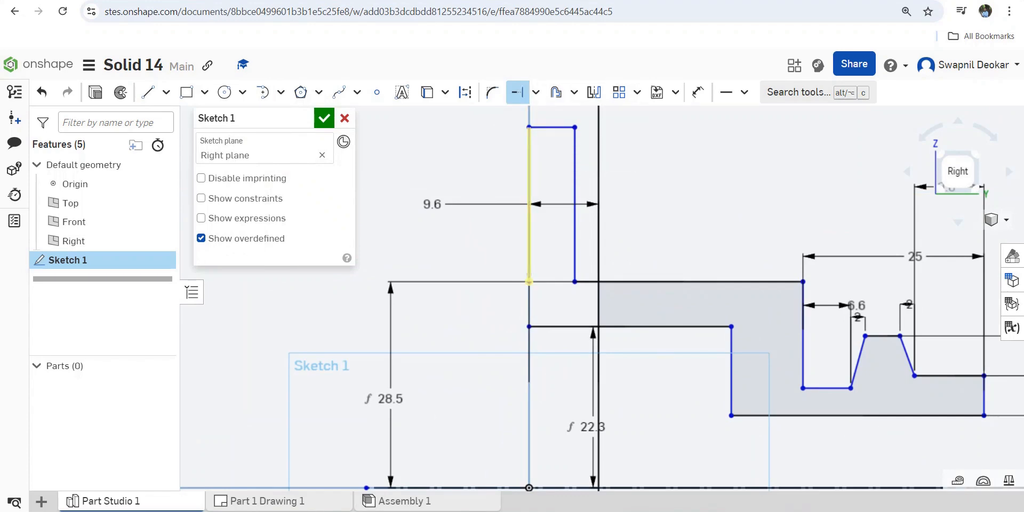
{"action": "left_click", "coordinate": [535, 326]}
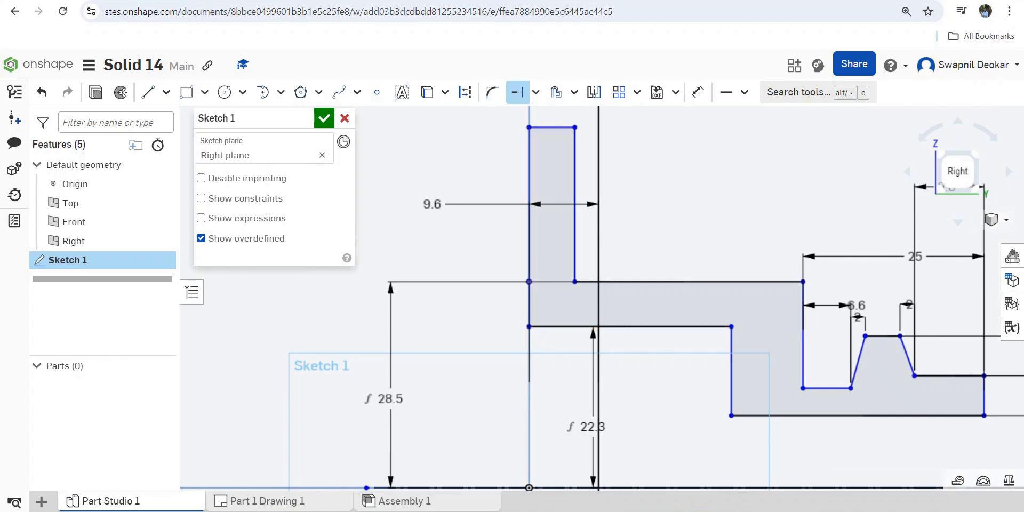
{"action": "scroll", "coordinate": [579, 331], "scroll_direction": "down", "scroll_amount": 5}
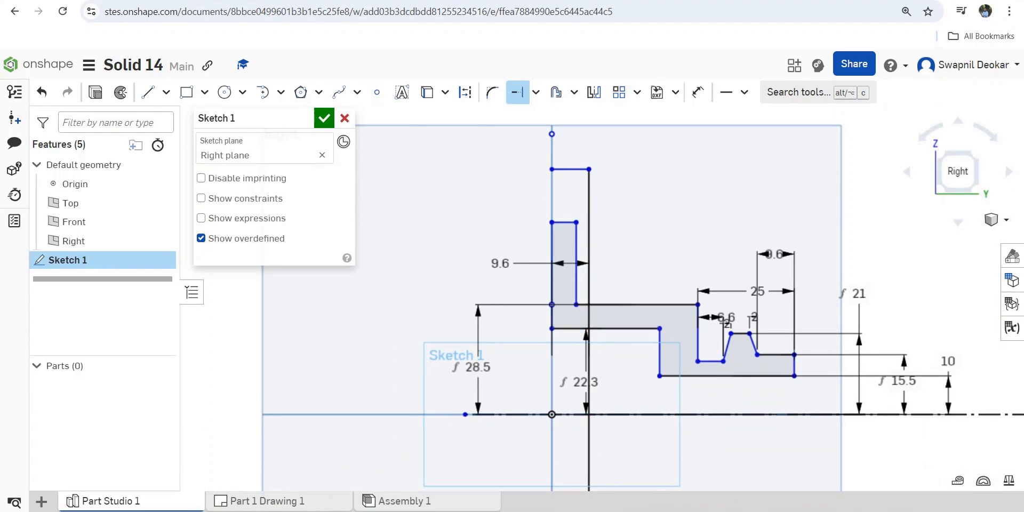
Check the PowerPoint drawing and add a thickness dimension between the flange's two vertical edges
{"action": "key", "text": "alt+Tab"}
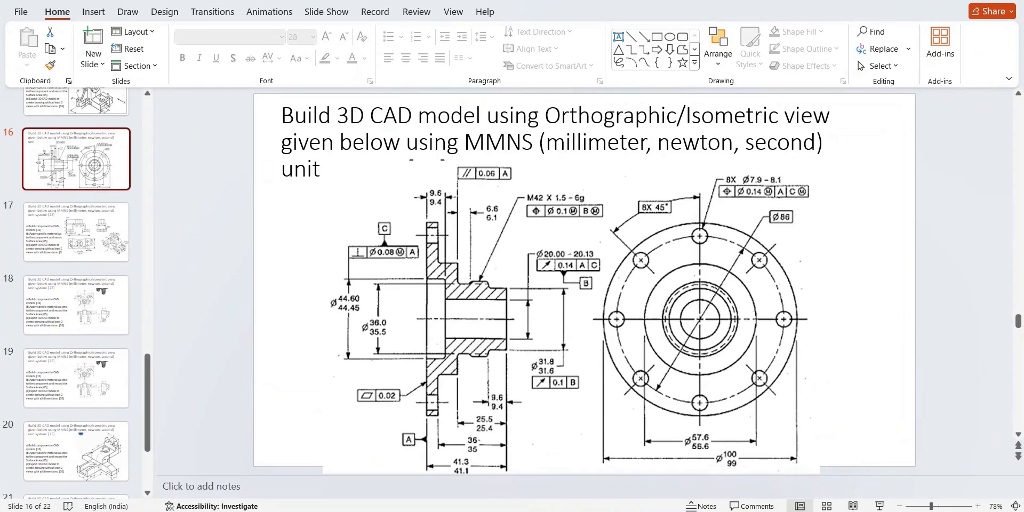
{"action": "scroll", "coordinate": [585, 283], "scroll_direction": "down", "scroll_amount": 1}
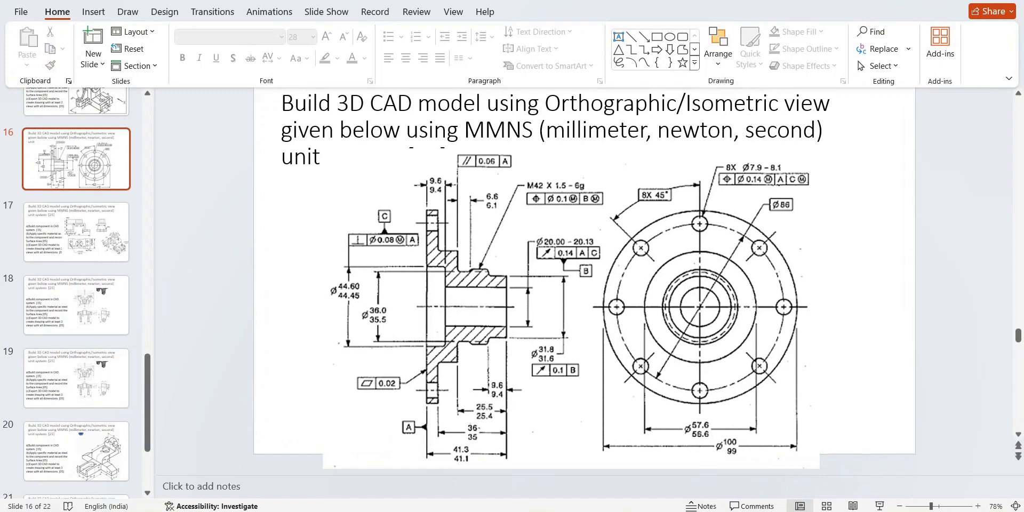
{"action": "left_click", "coordinate": [631, 511]}
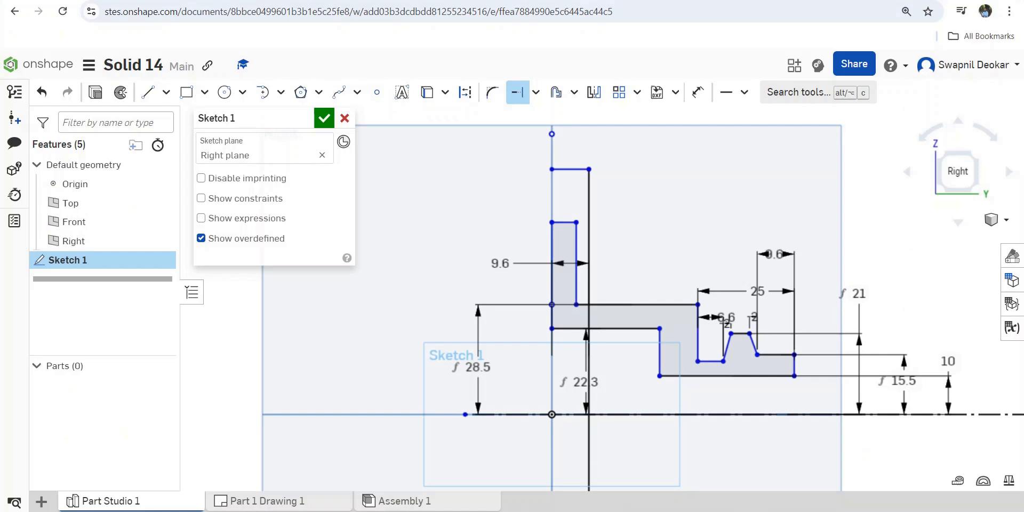
{"action": "scroll", "coordinate": [530, 327], "scroll_direction": "down", "scroll_amount": 3}
{"action": "scroll", "coordinate": [560, 404], "scroll_direction": "up", "scroll_amount": 3}
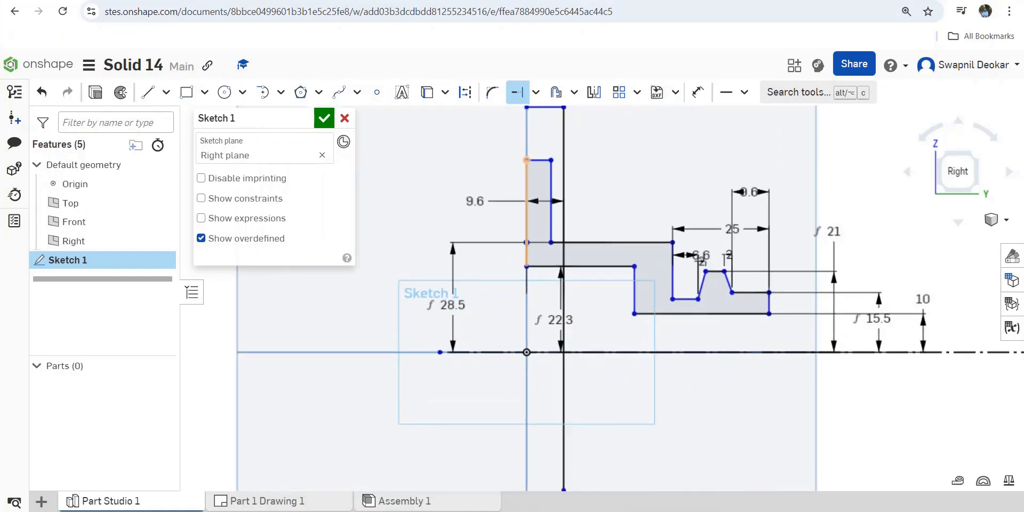
{"action": "left_click", "coordinate": [698, 91]}
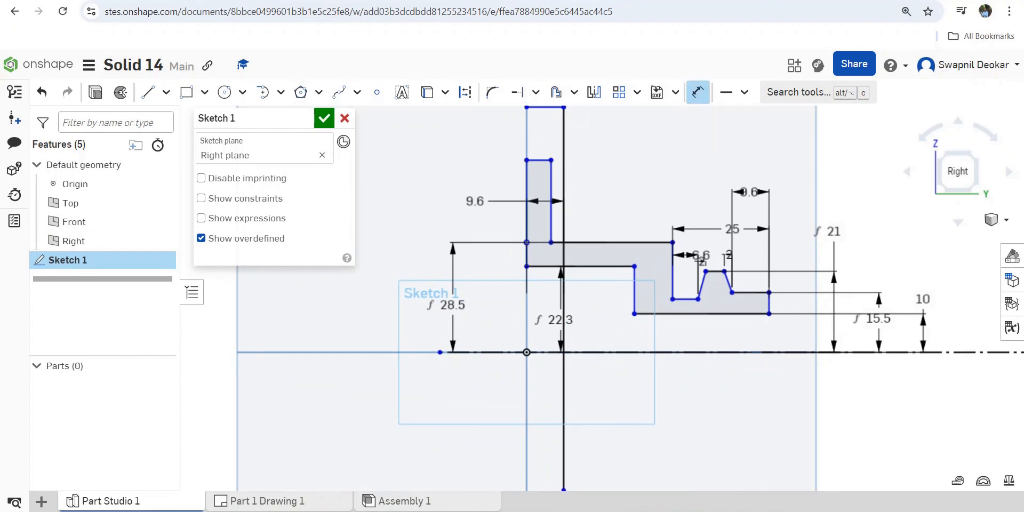
{"action": "left_click", "coordinate": [526, 214]}
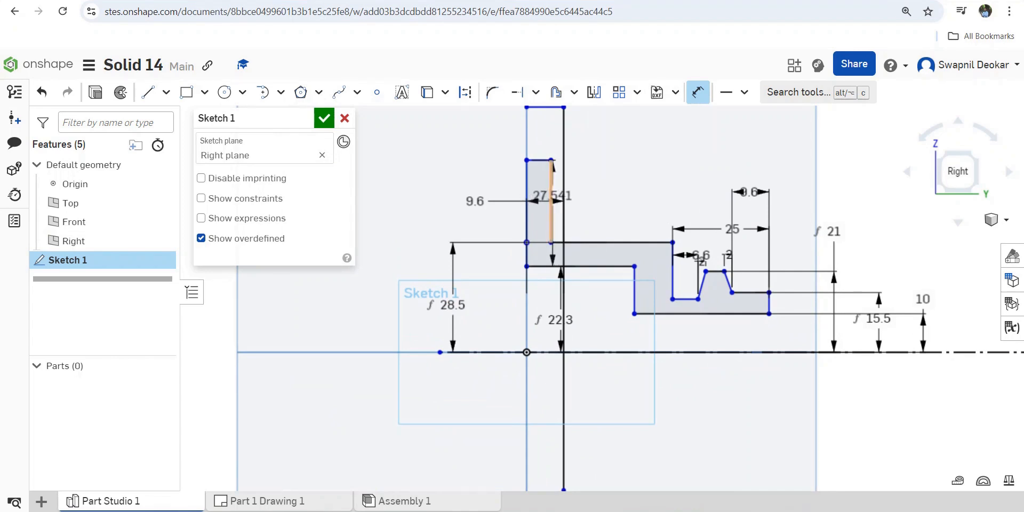
{"action": "left_click", "coordinate": [551, 213]}
{"action": "left_click", "coordinate": [498, 133]}
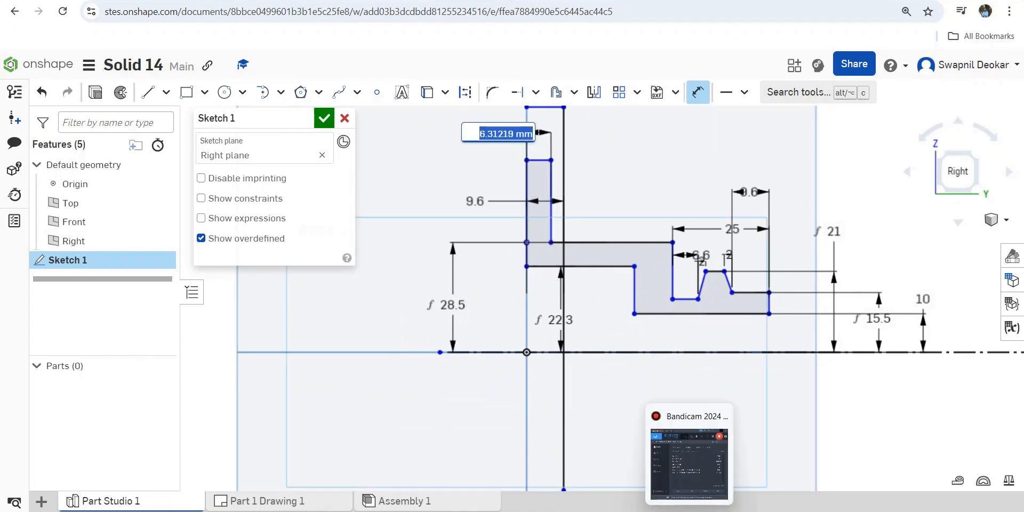
Check the PowerPoint drawing again and set the distance from the flange's hub-side vertical edge to the profile's outer end to 35 mm
{"action": "key", "text": "alt+Tab"}
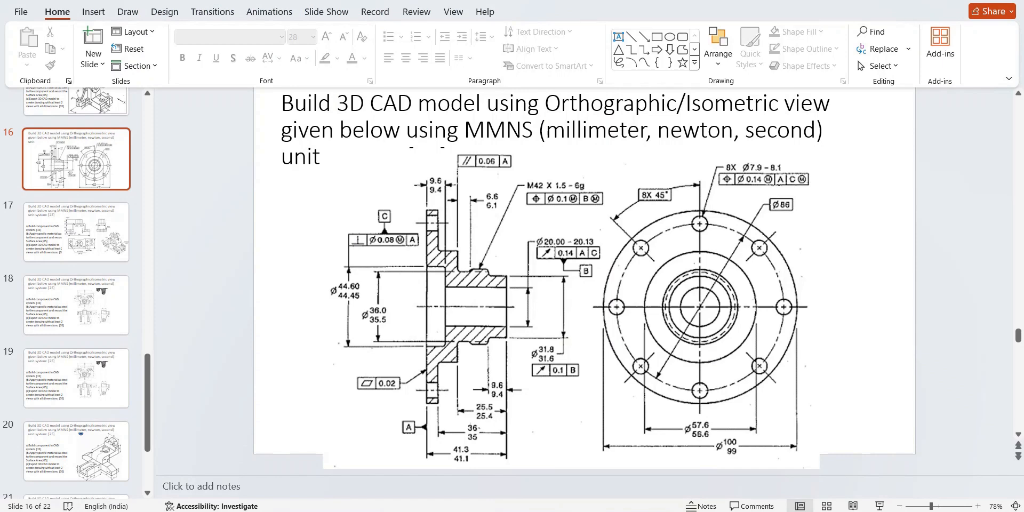
{"action": "key", "text": "alt+Tab"}
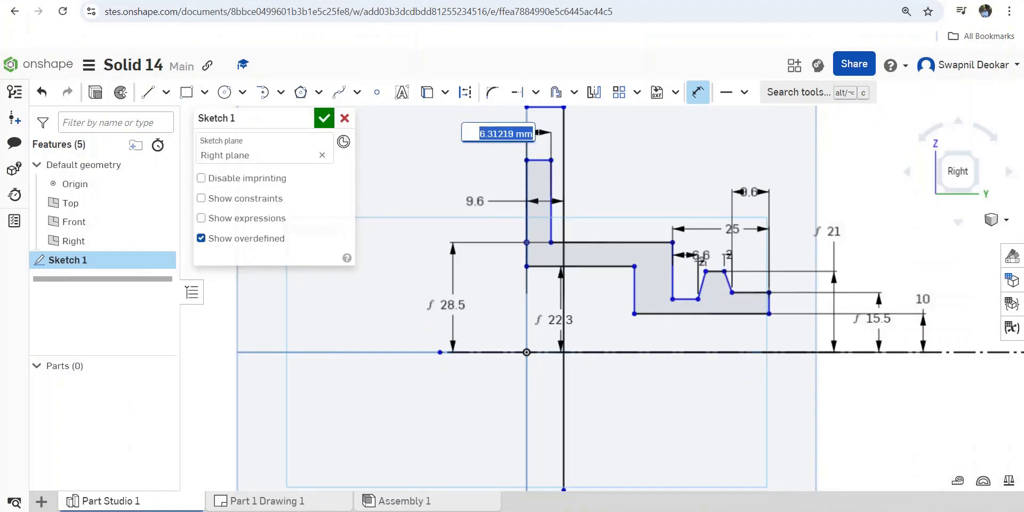
{"action": "left_click", "coordinate": [552, 213]}
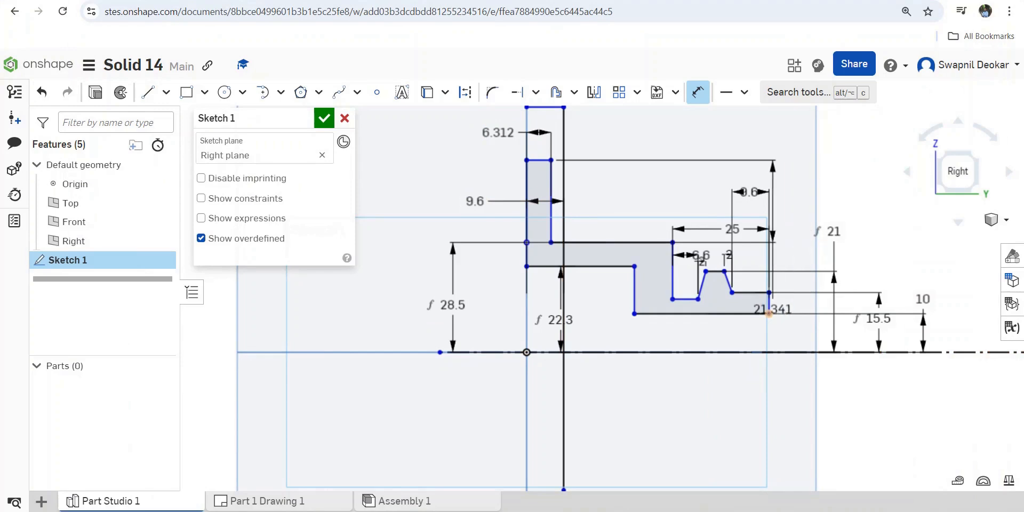
{"action": "left_click", "coordinate": [770, 304]}
{"action": "left_click", "coordinate": [688, 171]}
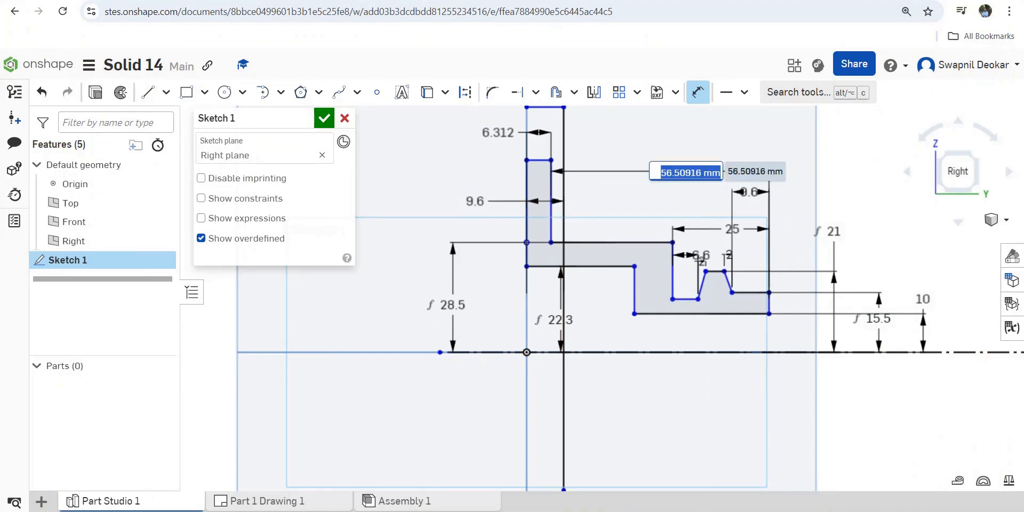
{"action": "type", "text": "35"}
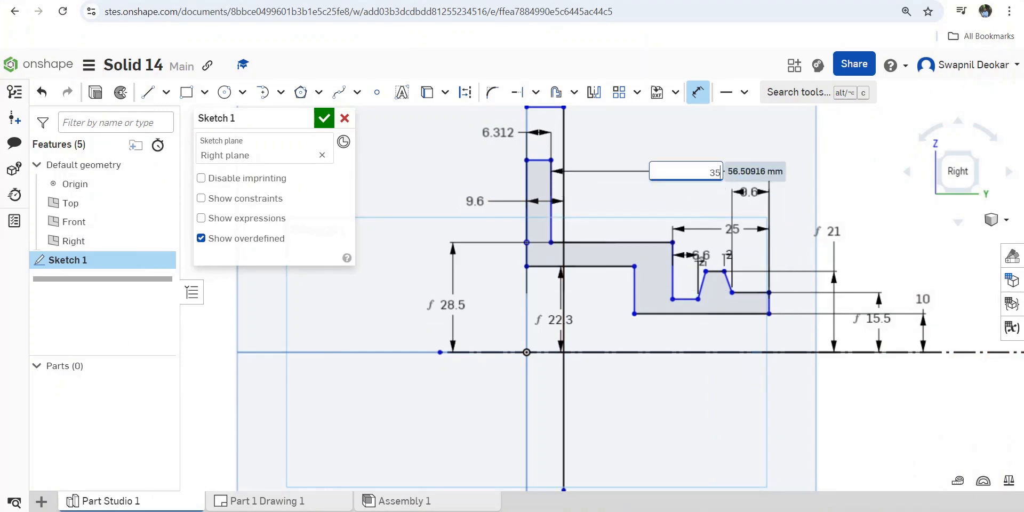
{"action": "key", "text": "Return"}
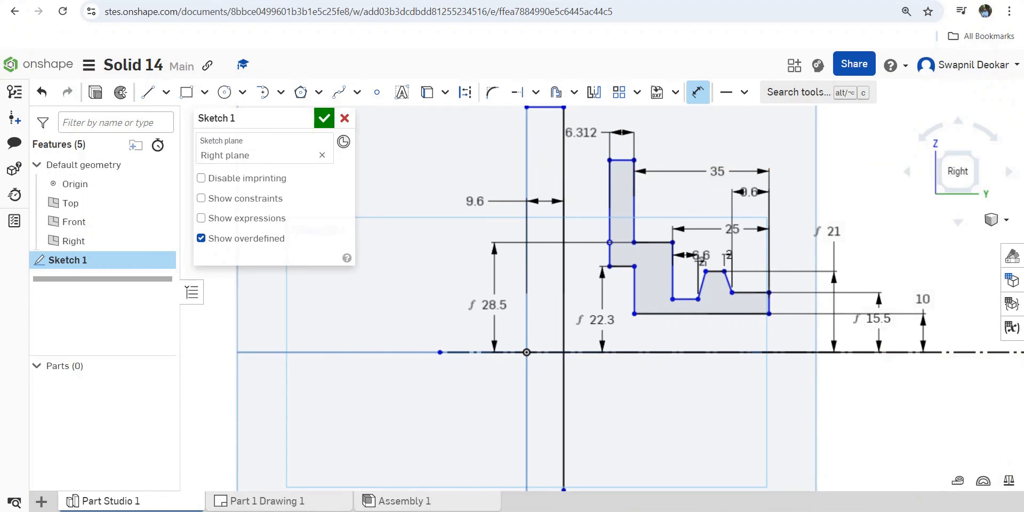
Try to dimension the overall length from the flange's outer-face vertical edge to the profile's outer end as 41 mm
{"action": "left_click", "coordinate": [611, 181]}
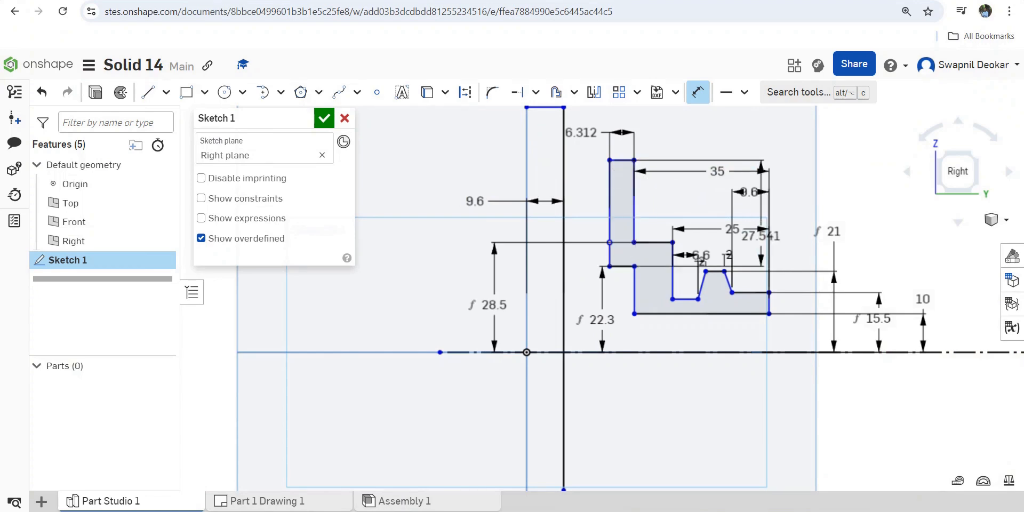
{"action": "left_click", "coordinate": [769, 303]}
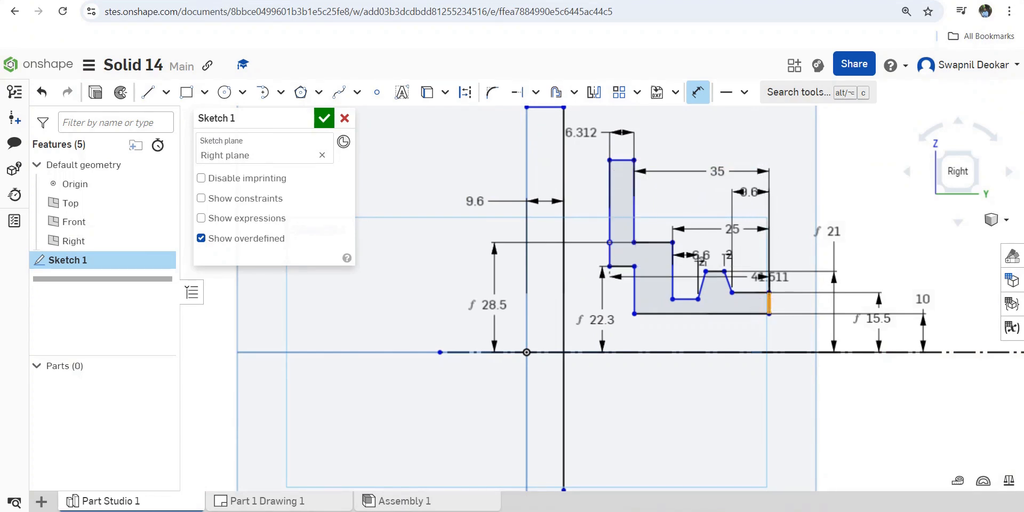
{"action": "left_click", "coordinate": [745, 128]}
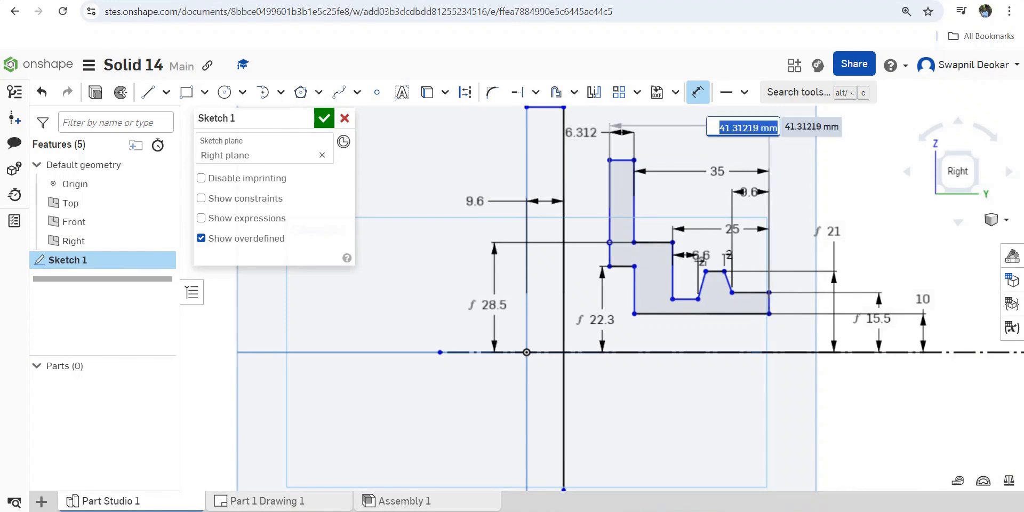
{"action": "type", "text": "41"}
{"action": "key", "text": "Return"}
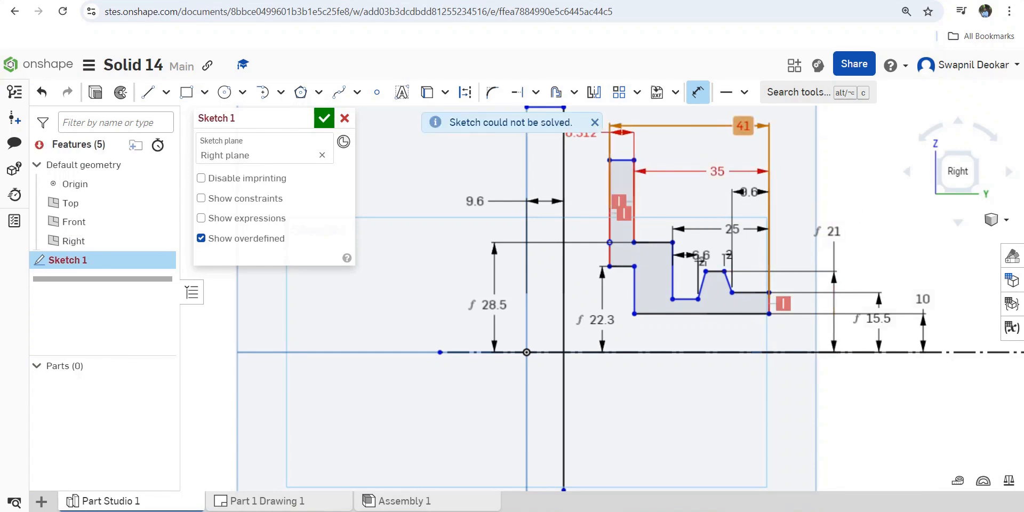
{"action": "scroll", "coordinate": [788, 187], "scroll_direction": "down", "scroll_amount": 3}
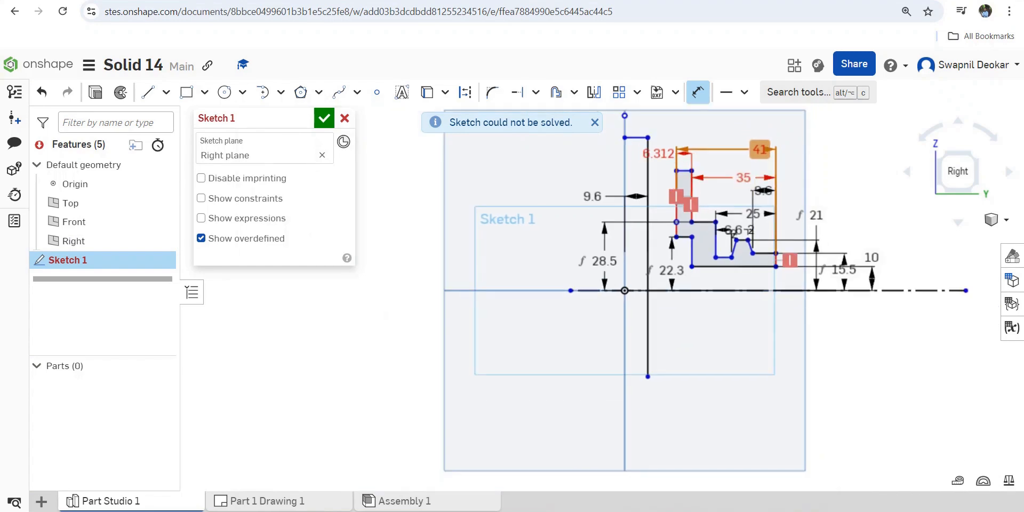
Delete the flange's thickness dimension and make the flange's outer-face line coincident with the vertical line through the origin
{"action": "left_click", "coordinate": [659, 153]}
{"action": "key", "text": "Delete"}
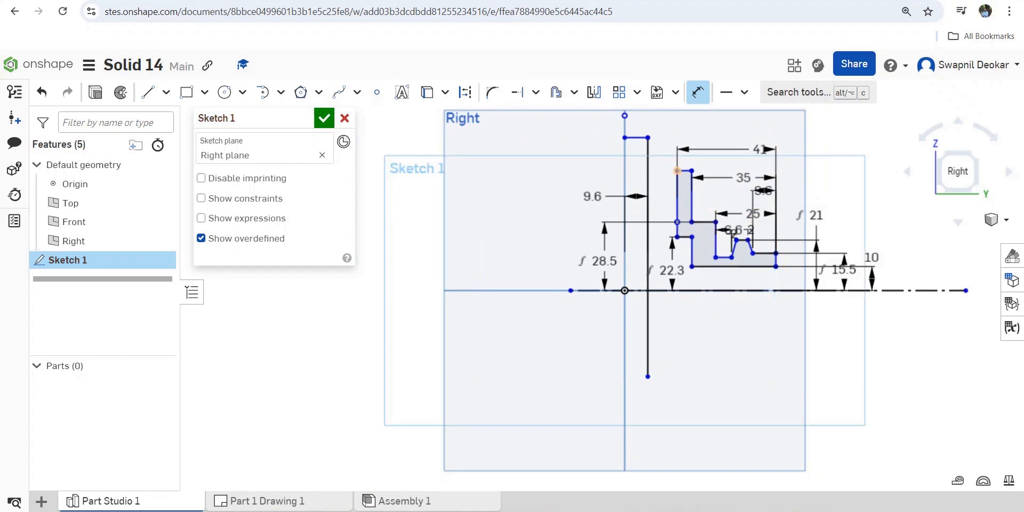
{"action": "left_click", "coordinate": [745, 91]}
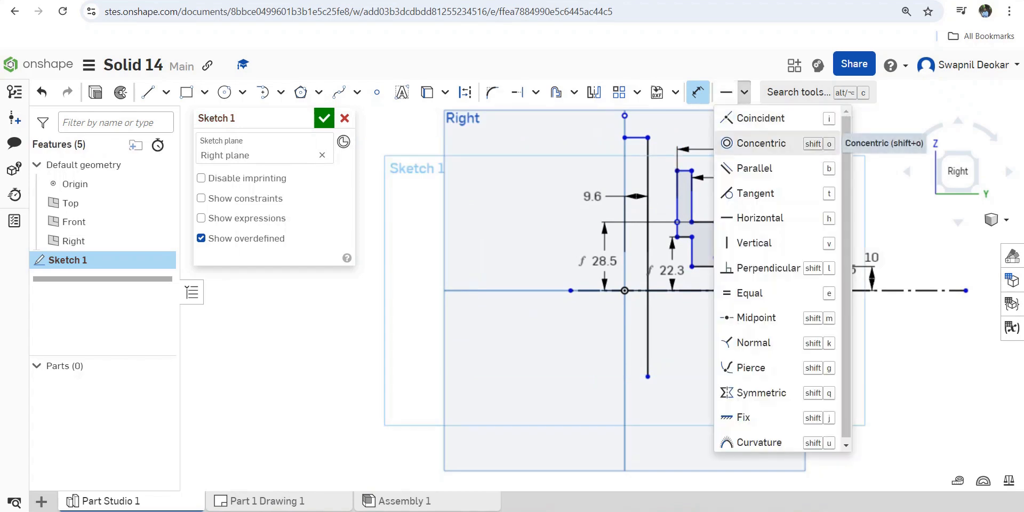
{"action": "left_click", "coordinate": [757, 118]}
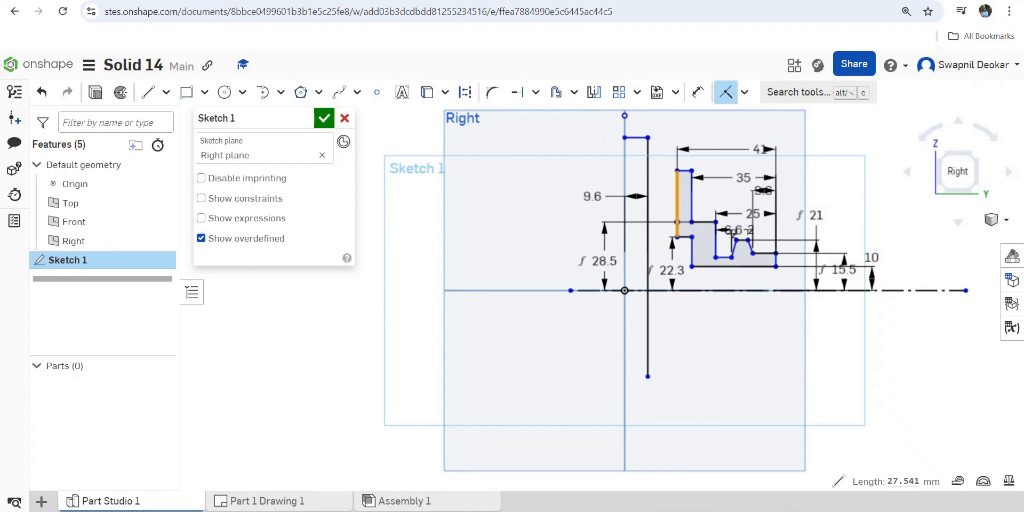
{"action": "left_click", "coordinate": [625, 256]}
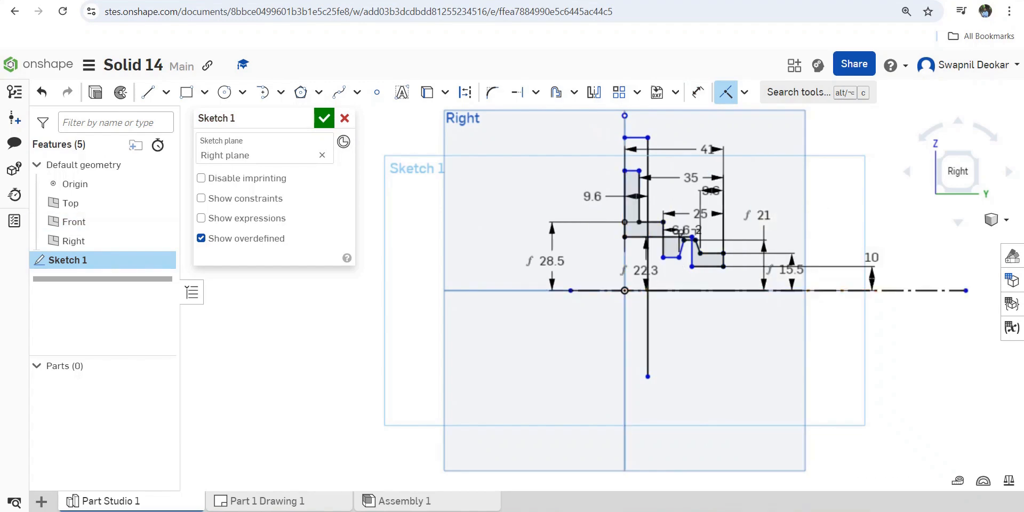
{"action": "scroll", "coordinate": [645, 288], "scroll_direction": "up", "scroll_amount": 5}
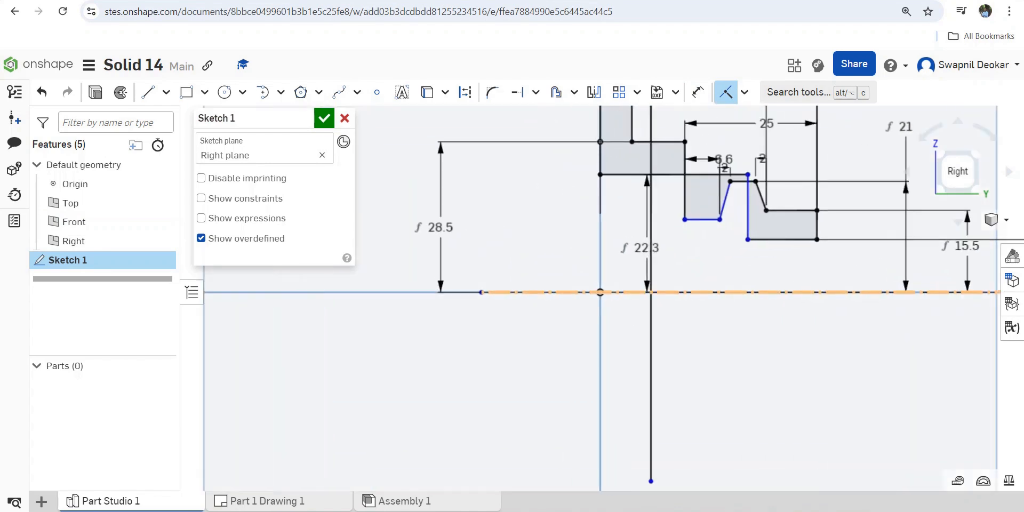
{"action": "scroll", "coordinate": [650, 292], "scroll_direction": "down", "scroll_amount": 1}
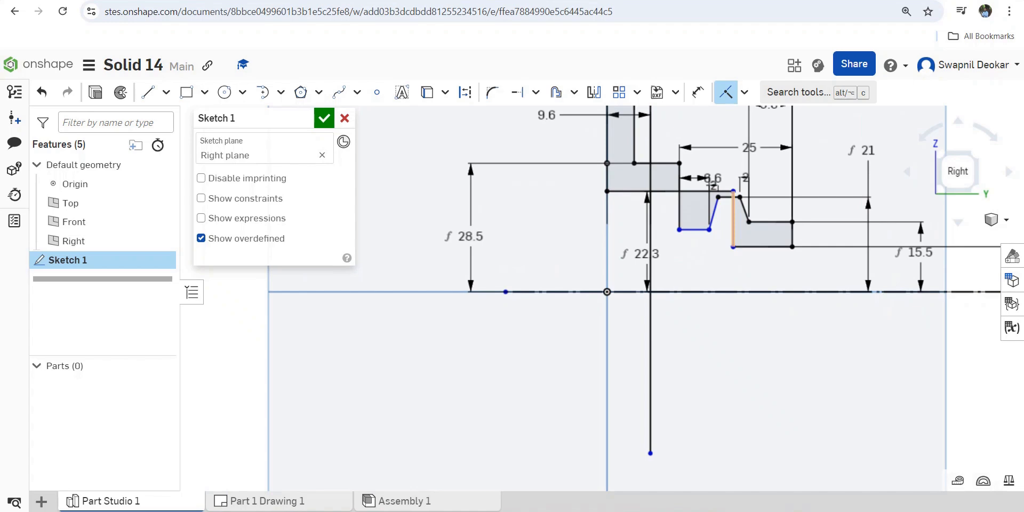
{"action": "scroll", "coordinate": [702, 216], "scroll_direction": "down", "scroll_amount": 3}
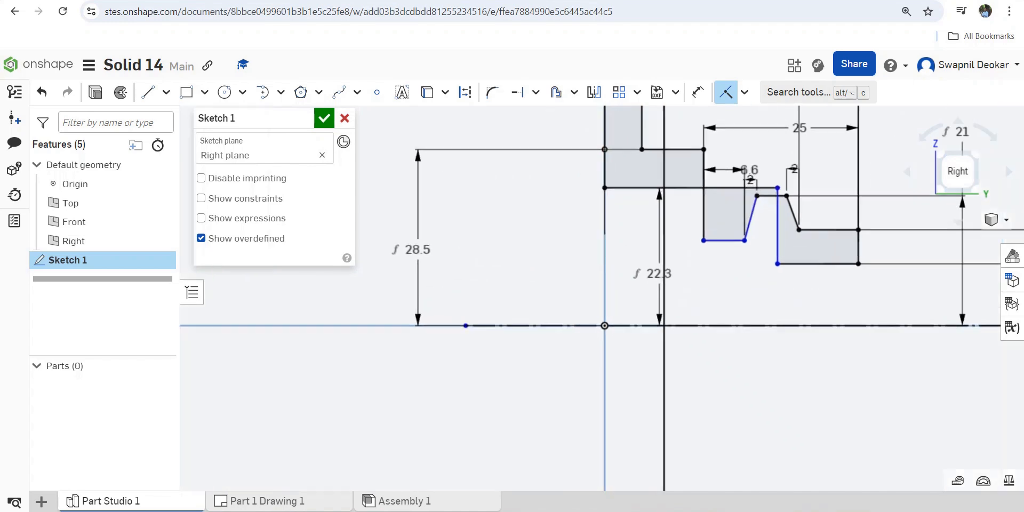
{"action": "scroll", "coordinate": [656, 202], "scroll_direction": "down", "scroll_amount": 2}
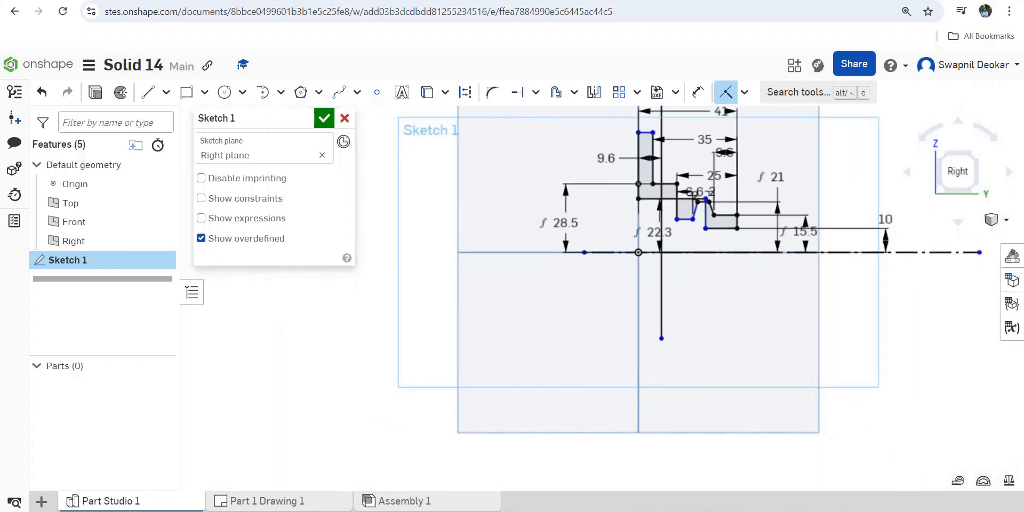
Delete the 9.6 mm dimension together with the long vertical construction-aid line it positions
{"action": "key", "text": "Escape"}
{"action": "left_click", "coordinate": [606, 157]}
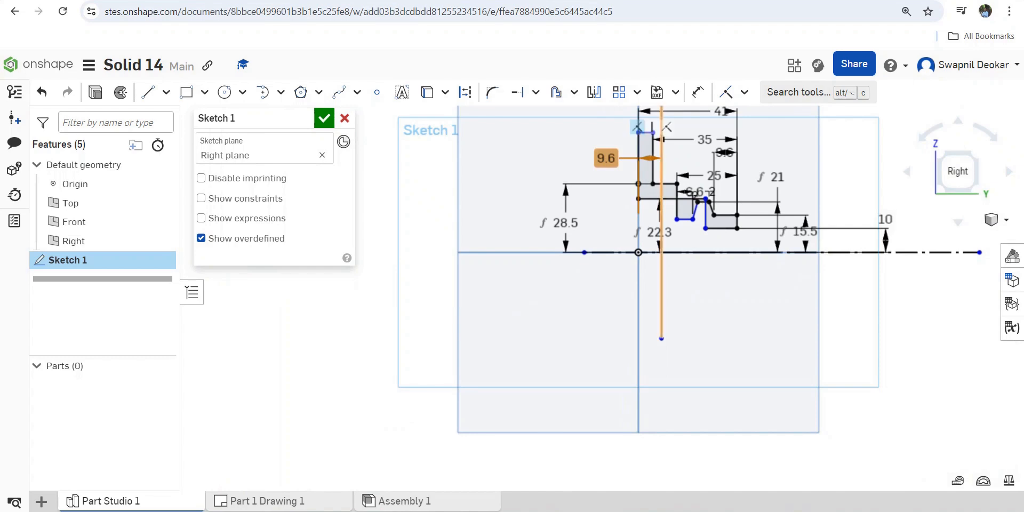
{"action": "left_click", "coordinate": [662, 143]}
{"action": "key", "text": "Delete"}
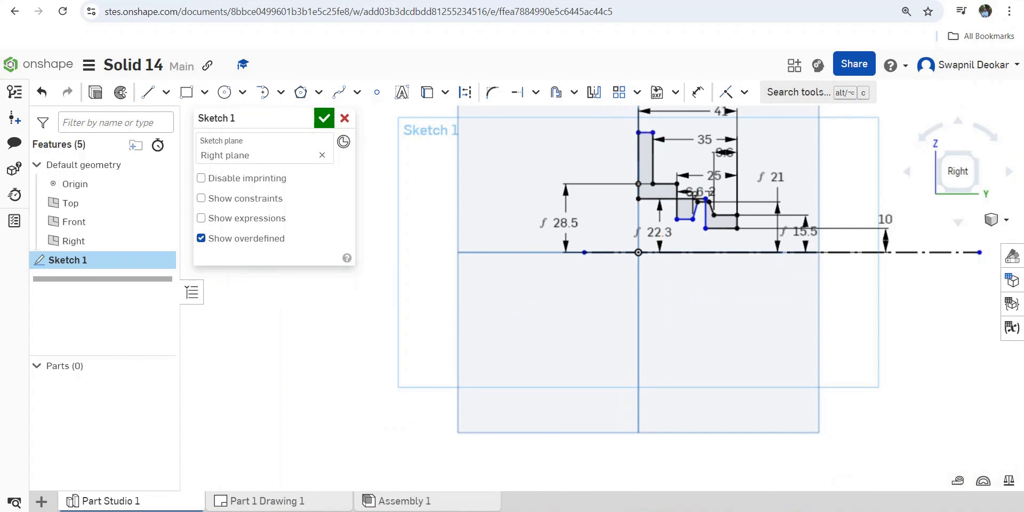
Dimension the counterbore's depth from the flange's outer face to the inner step edge as 9 mm
{"action": "left_click", "coordinate": [698, 91]}
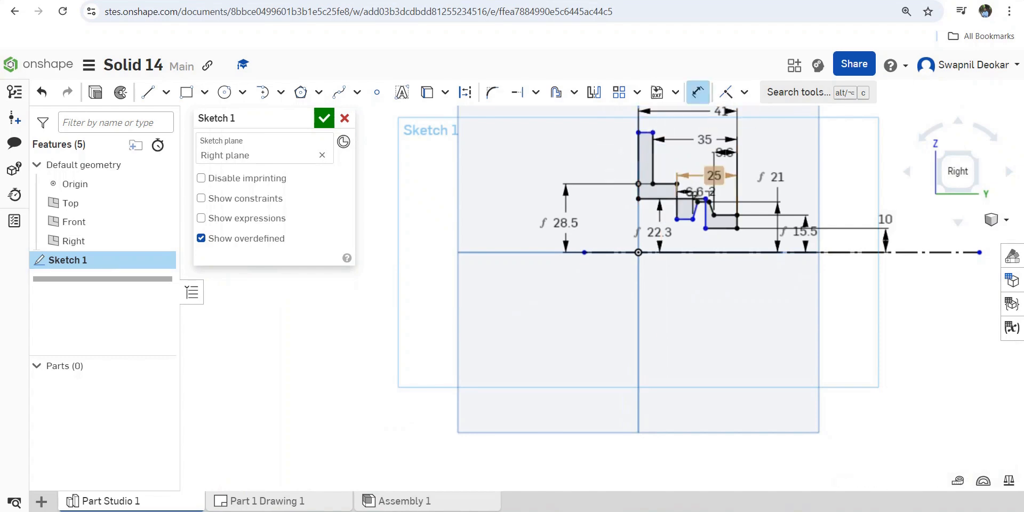
{"action": "left_click", "coordinate": [706, 213]}
{"action": "left_click", "coordinate": [638, 216]}
{"action": "left_click", "coordinate": [667, 288]}
{"action": "type", "text": "8"}
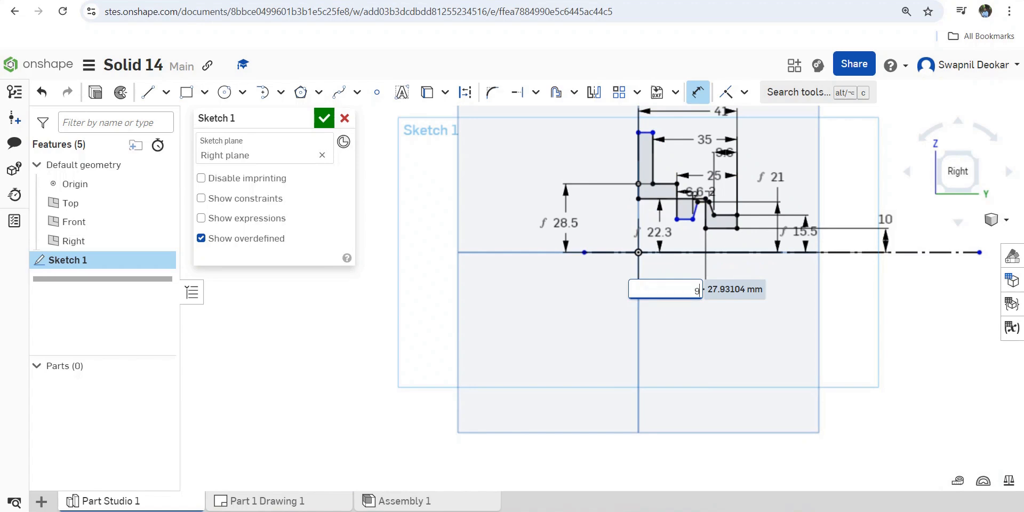
{"action": "key", "text": "Return"}
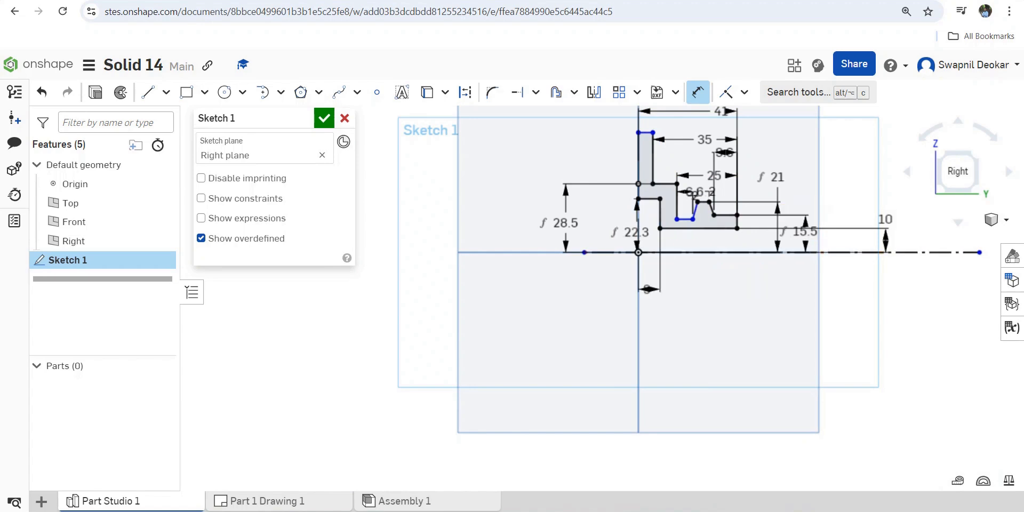
Set the vertical distance between the groove's bottom edge and the hub end's outer edge to 0 mm to align them
{"action": "scroll", "coordinate": [704, 208], "scroll_direction": "up", "scroll_amount": 4}
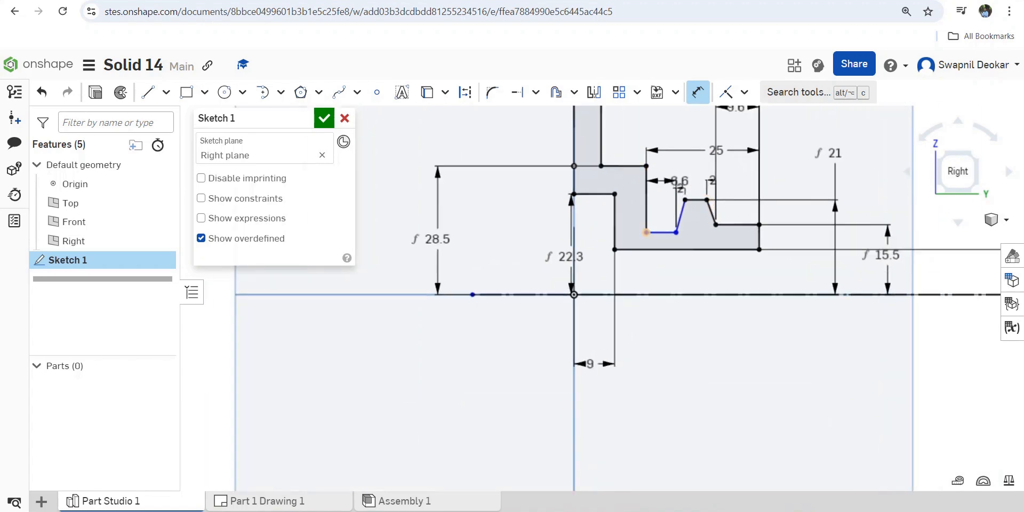
{"action": "scroll", "coordinate": [704, 208], "scroll_direction": "up", "scroll_amount": 1}
{"action": "scroll", "coordinate": [669, 224], "scroll_direction": "up", "scroll_amount": 1}
{"action": "scroll", "coordinate": [720, 262], "scroll_direction": "down", "scroll_amount": 3}
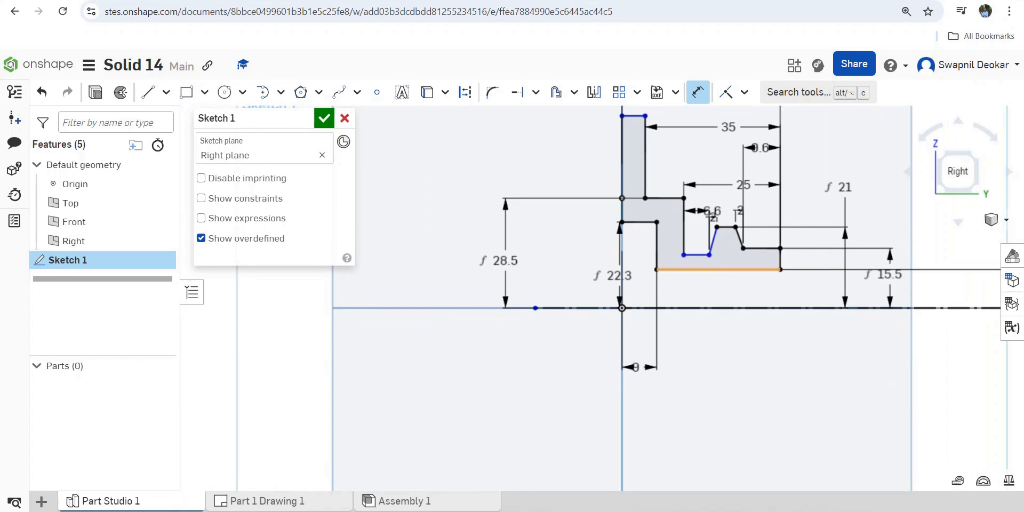
{"action": "left_click", "coordinate": [696, 254]}
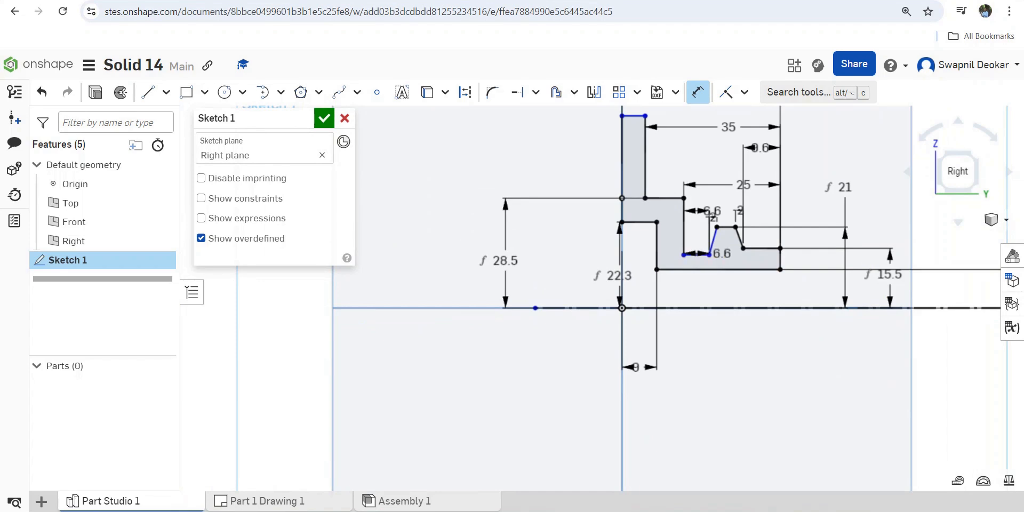
{"action": "left_click", "coordinate": [763, 247]}
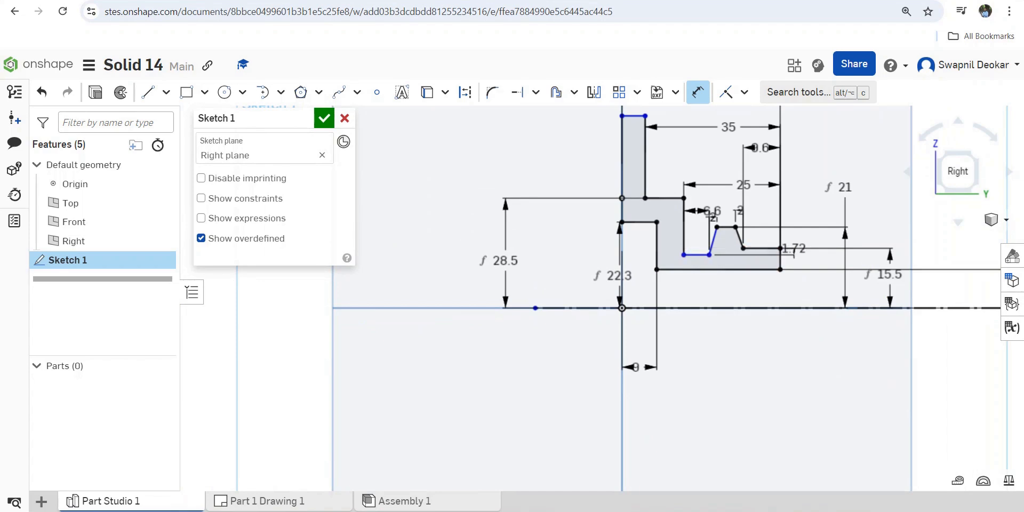
{"action": "left_click", "coordinate": [806, 298]}
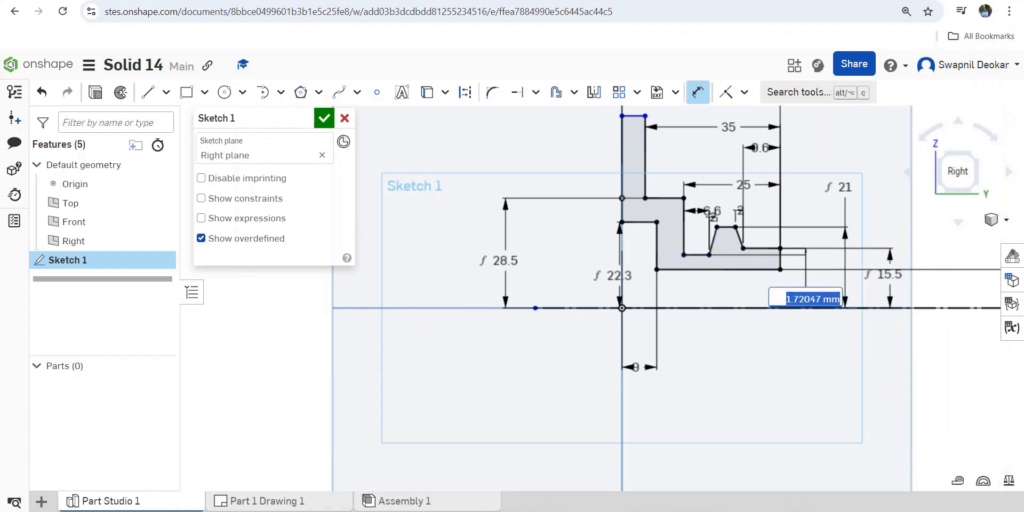
{"action": "key", "text": "BackSpace"}
{"action": "type", "text": "0"}
{"action": "key", "text": "Return"}
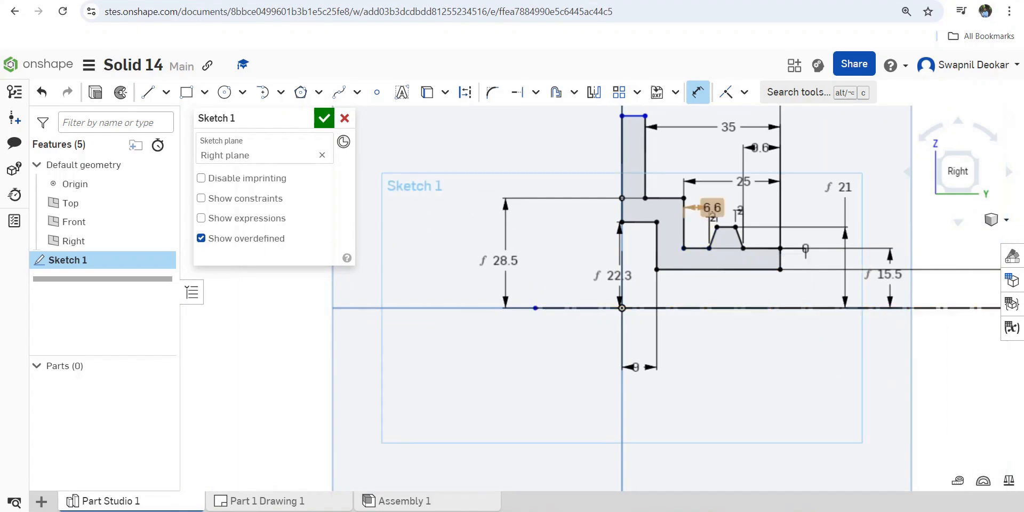
Delete the leftover short horizontal line above the flange profile
{"action": "scroll", "coordinate": [725, 256], "scroll_direction": "down", "scroll_amount": 1}
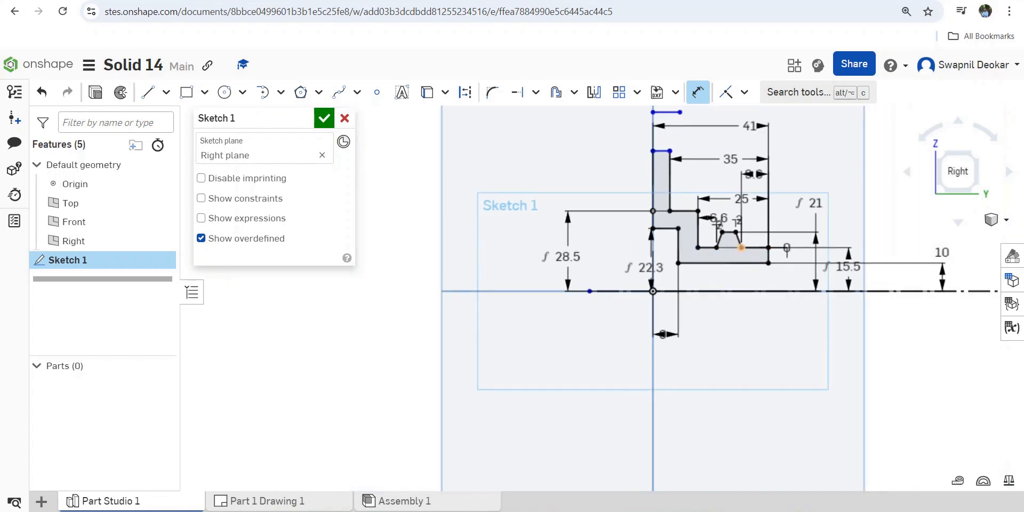
{"action": "scroll", "coordinate": [725, 257], "scroll_direction": "up", "scroll_amount": 3}
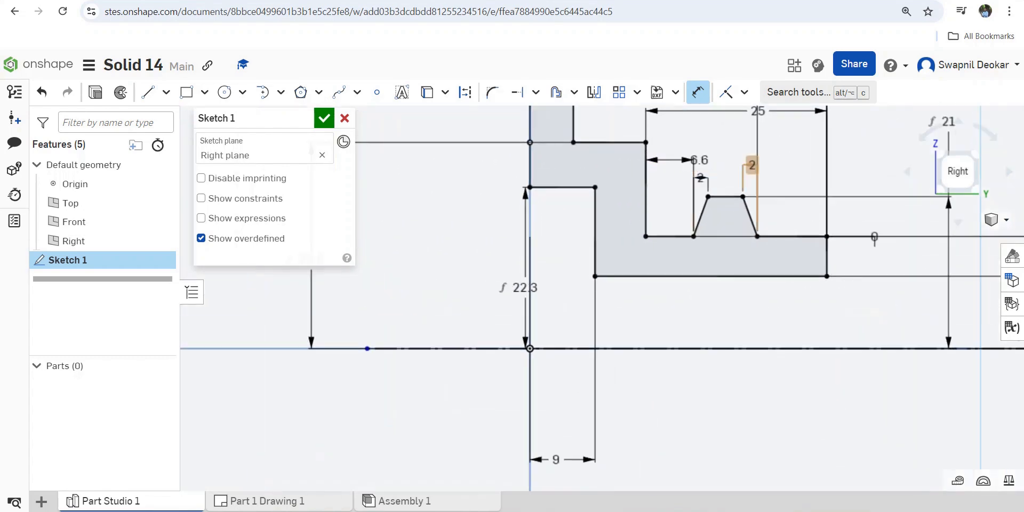
{"action": "scroll", "coordinate": [736, 308], "scroll_direction": "down", "scroll_amount": 3}
{"action": "scroll", "coordinate": [738, 304], "scroll_direction": "down", "scroll_amount": 1}
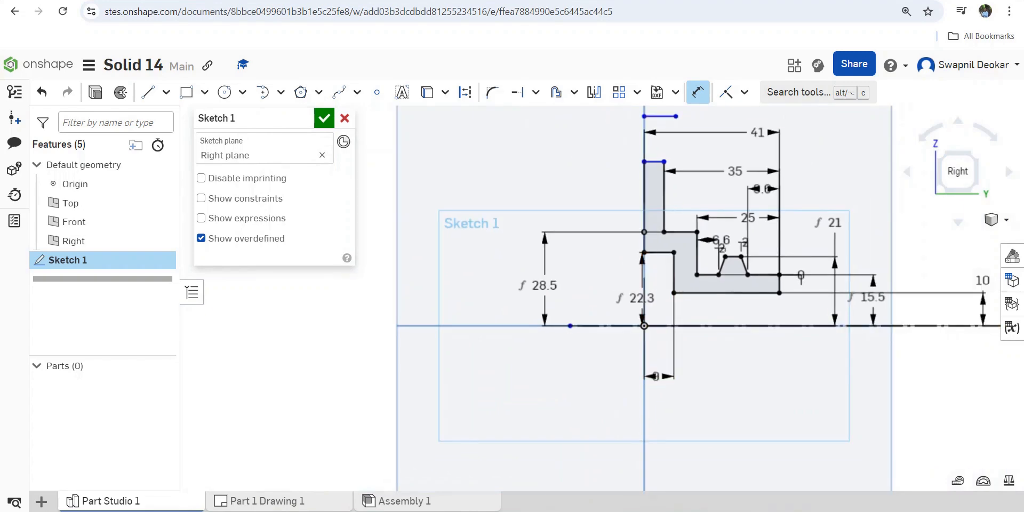
{"action": "left_click", "coordinate": [660, 116]}
{"action": "key", "text": "Escape"}
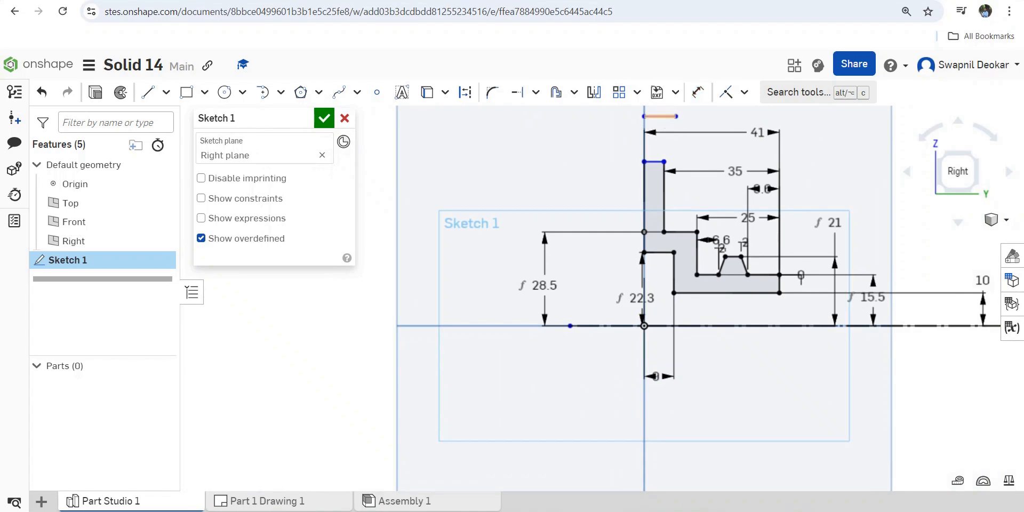
Check the PowerPoint drawing and dimension the flange's outer edge from the centerline as 50 mm
{"action": "key", "text": "d"}
{"action": "left_click", "coordinate": [613, 325]}
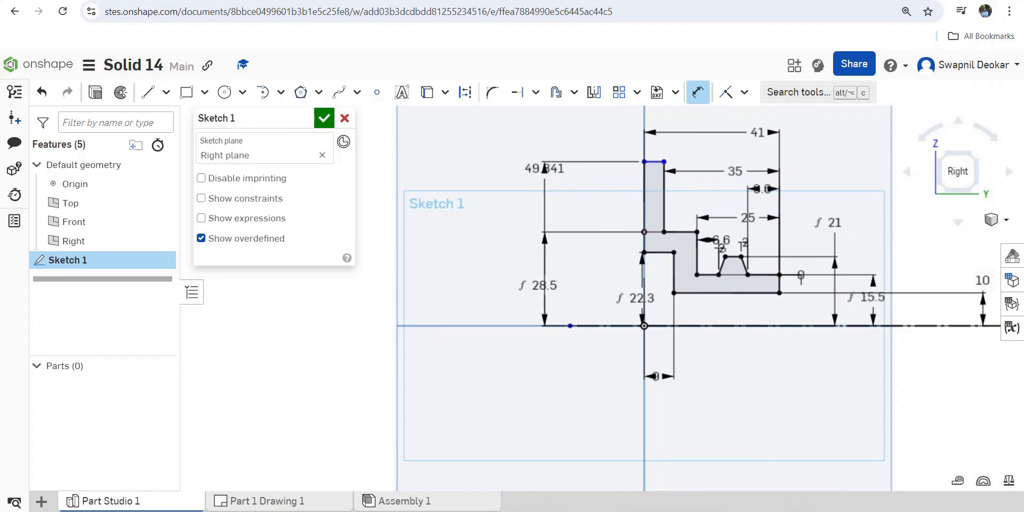
{"action": "left_click", "coordinate": [464, 198]}
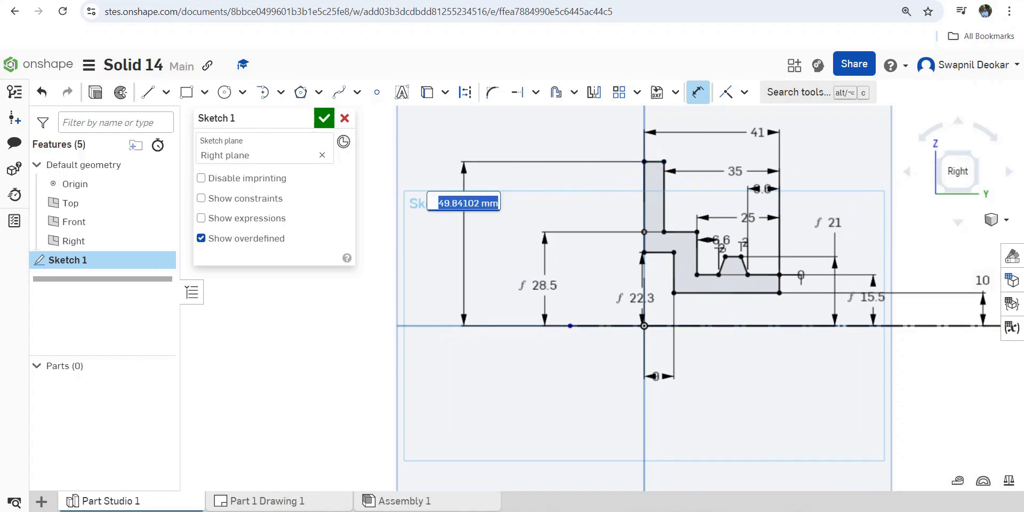
{"action": "left_click", "coordinate": [659, 510]}
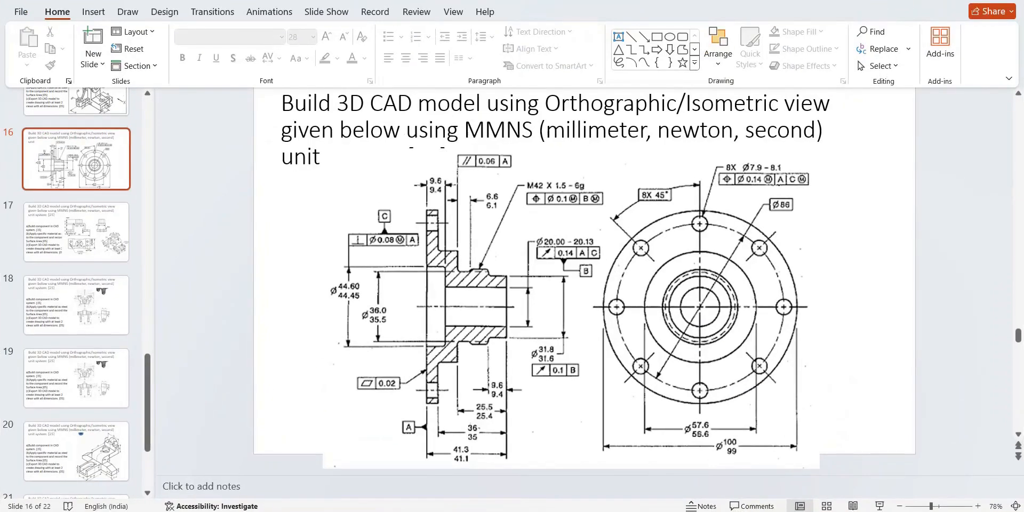
{"action": "key", "text": "alt+Tab"}
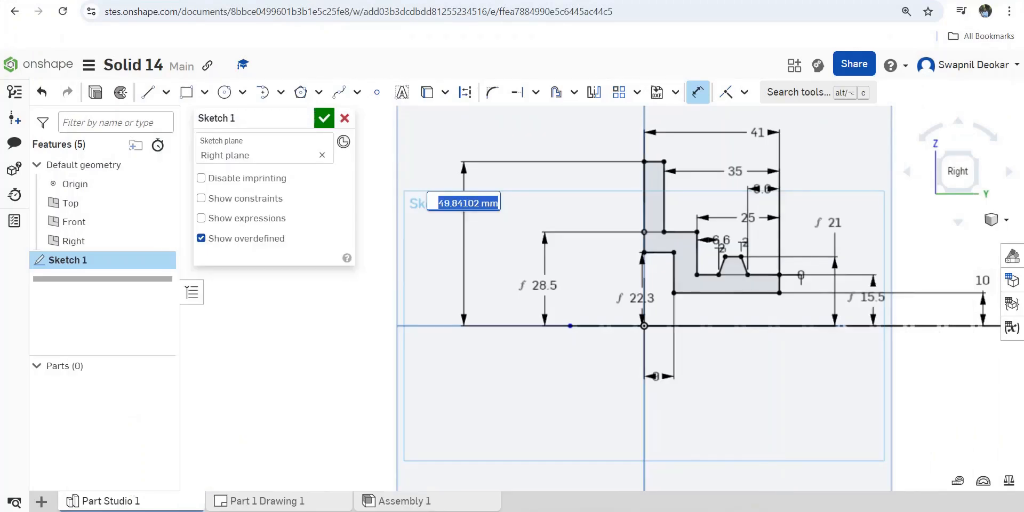
{"action": "type", "text": "10"}
{"action": "key", "text": "BackSpace"}
{"action": "key", "text": "BackSpace"}
{"action": "type", "text": "50"}
{"action": "key", "text": "Return"}
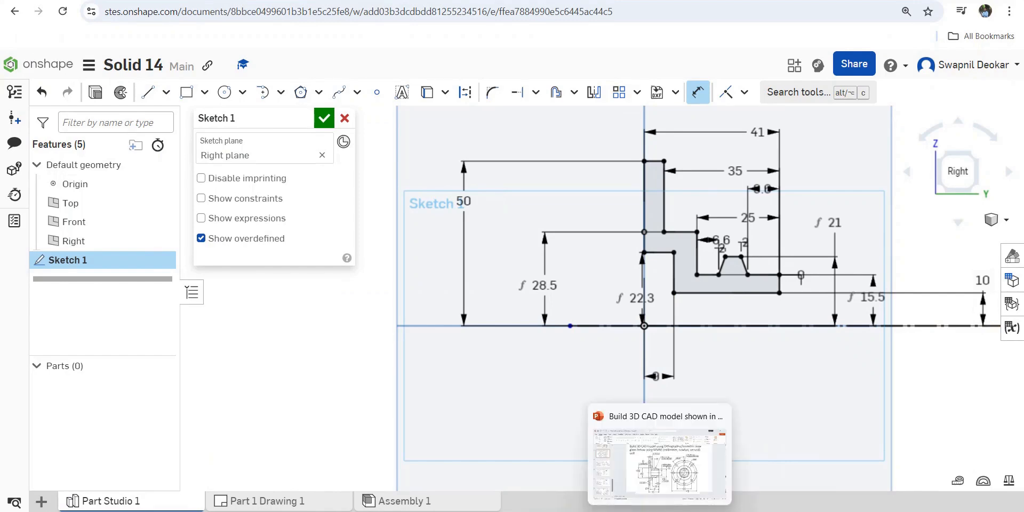
Compare the PowerPoint drawing's hub and flange dimensions with the dimensioned profile in the Onshape sketch
{"action": "left_click", "coordinate": [656, 475]}
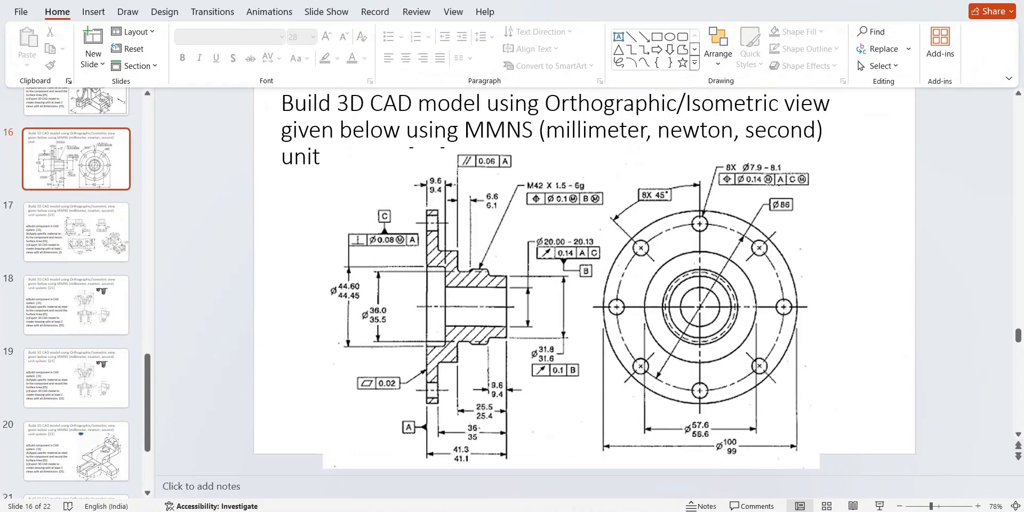
{"action": "key", "text": "alt+Tab"}
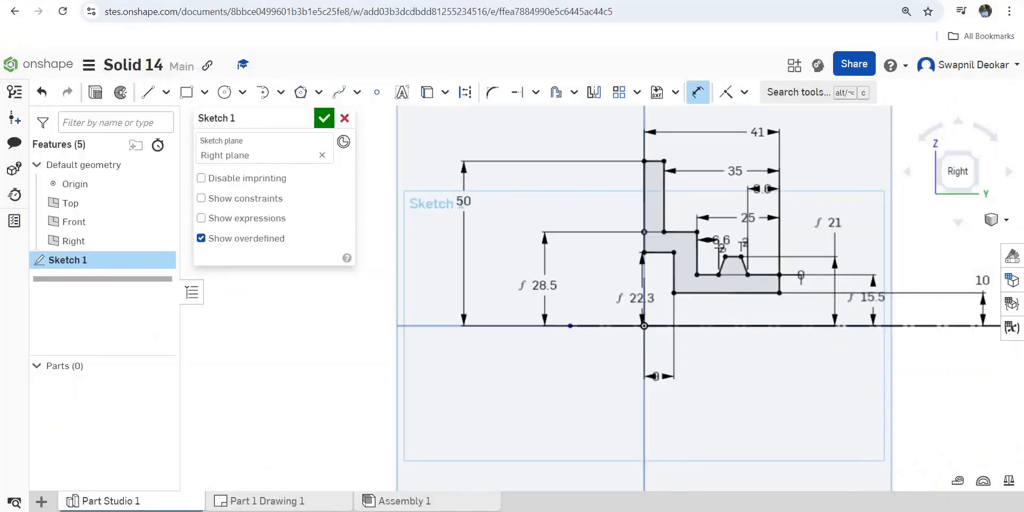
{"action": "key", "text": "alt+Tab"}
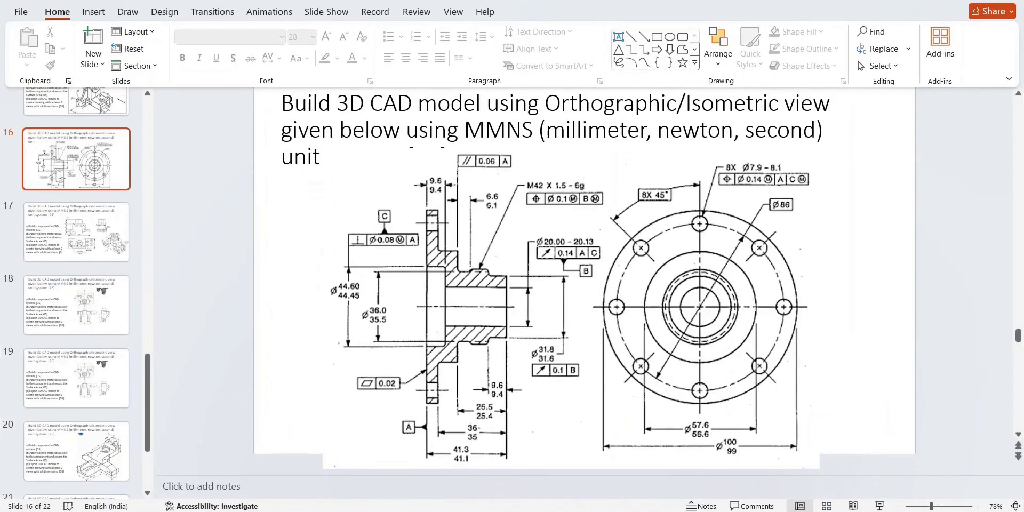
{"action": "key", "text": "alt+Tab"}
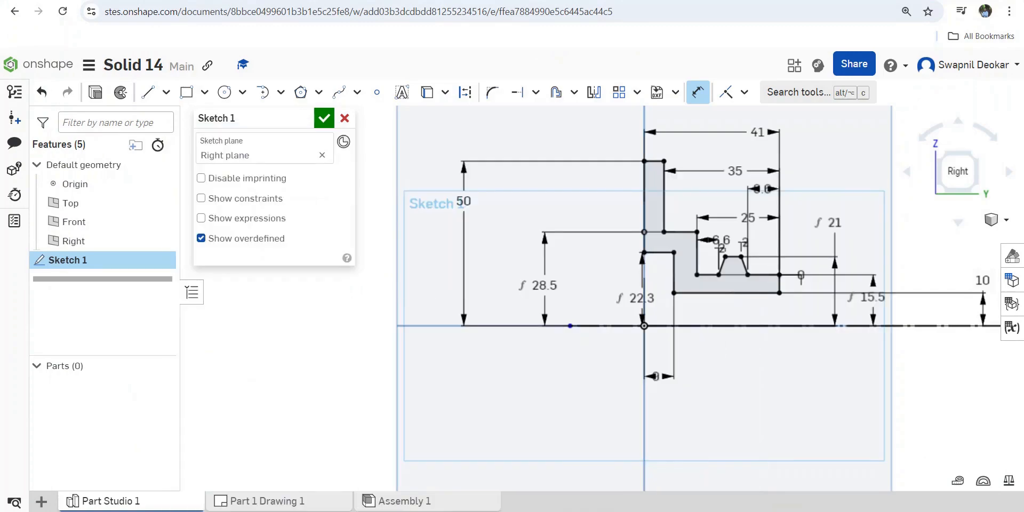
{"action": "key", "text": "alt+Tab"}
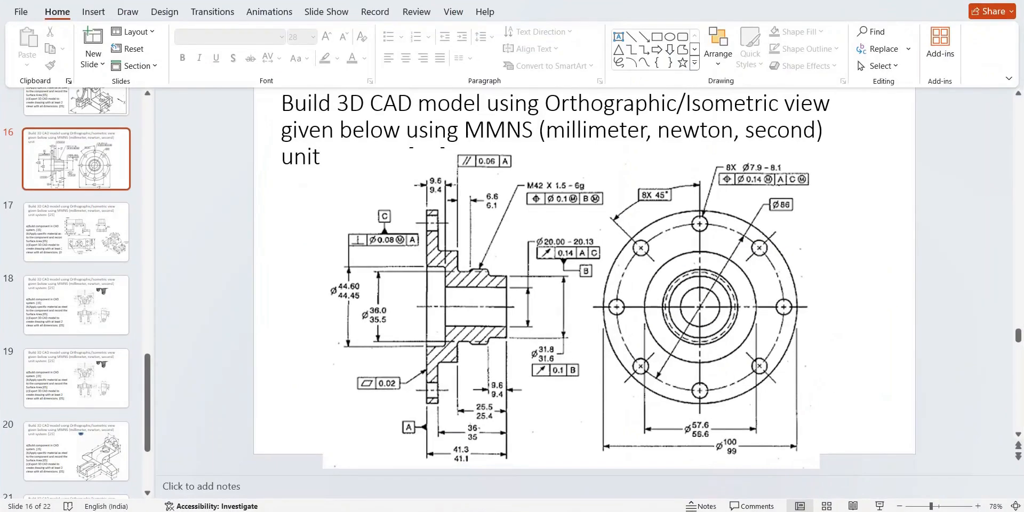
{"action": "key", "text": "alt+Tab"}
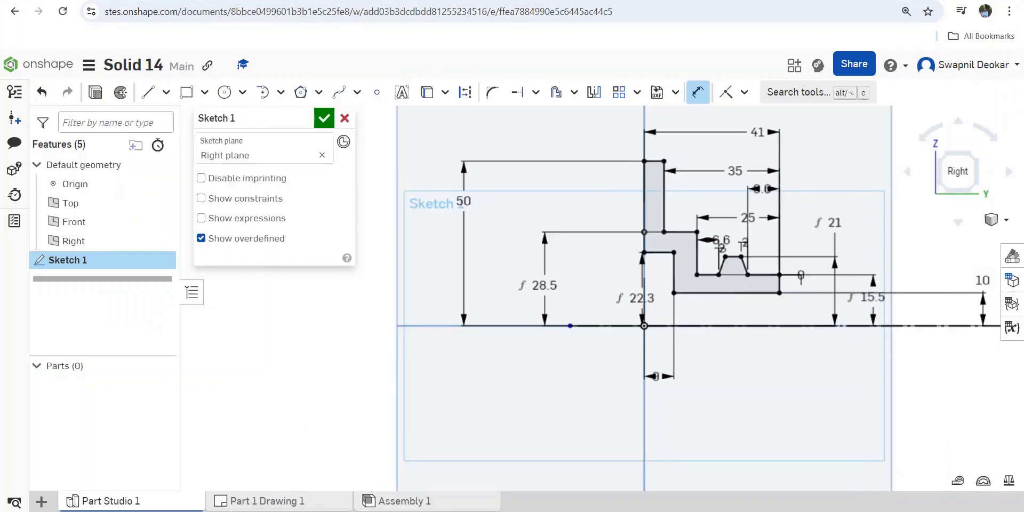
{"action": "scroll", "coordinate": [763, 194], "scroll_direction": "up", "scroll_amount": 1}
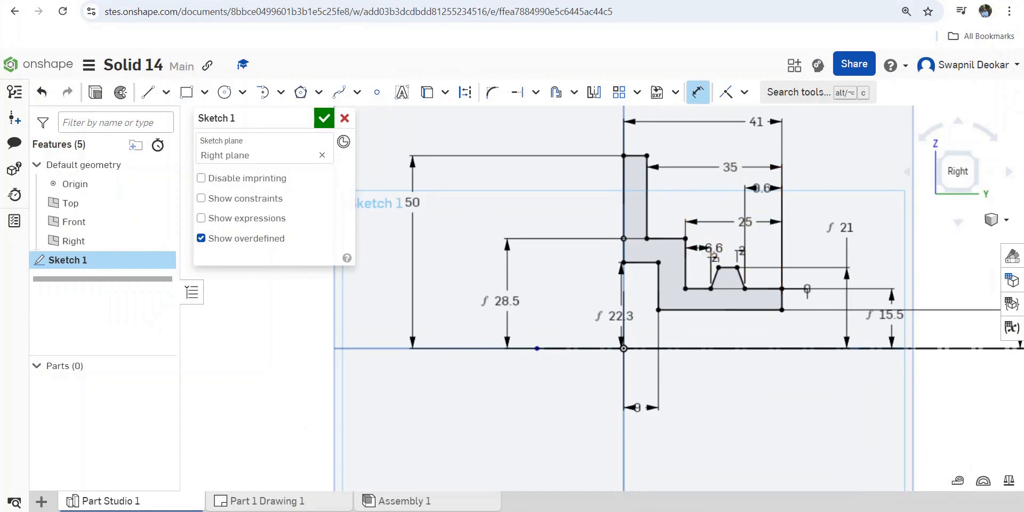
Check the overall length in the PowerPoint drawing and set the profile's overall length dimension to 41.3 mm in Onshape
{"action": "key", "text": "alt+Tab"}
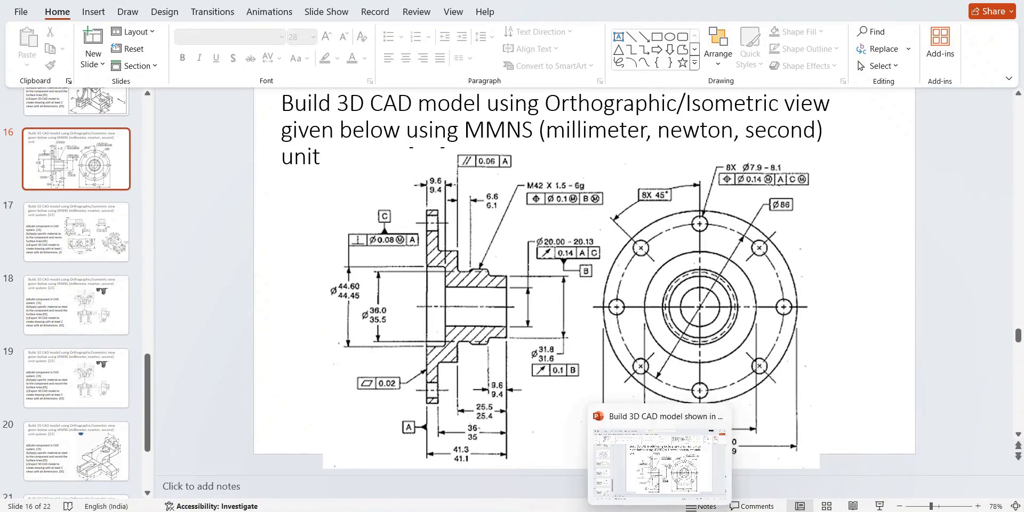
{"action": "key", "text": "alt+Tab"}
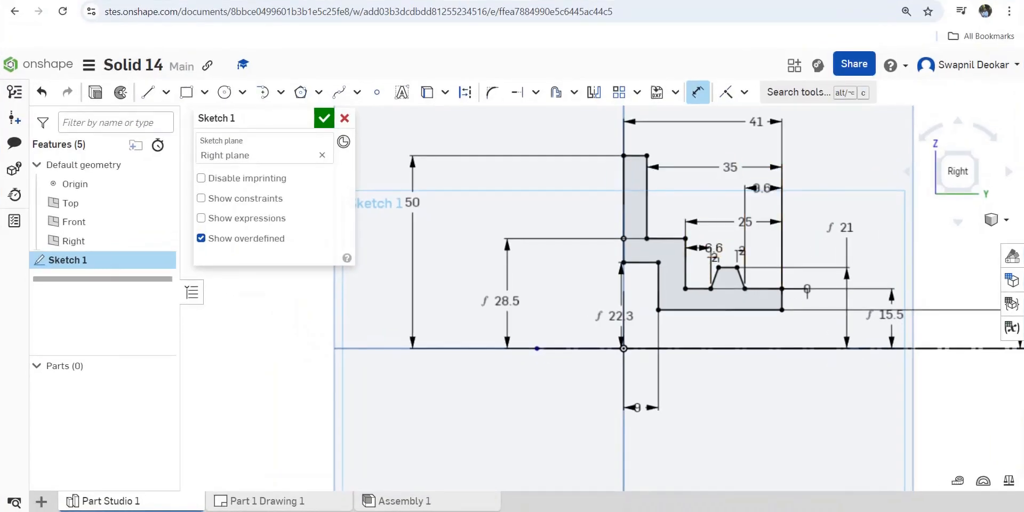
{"action": "double_click", "coordinate": [756, 122]}
{"action": "type", "text": "41.3"}
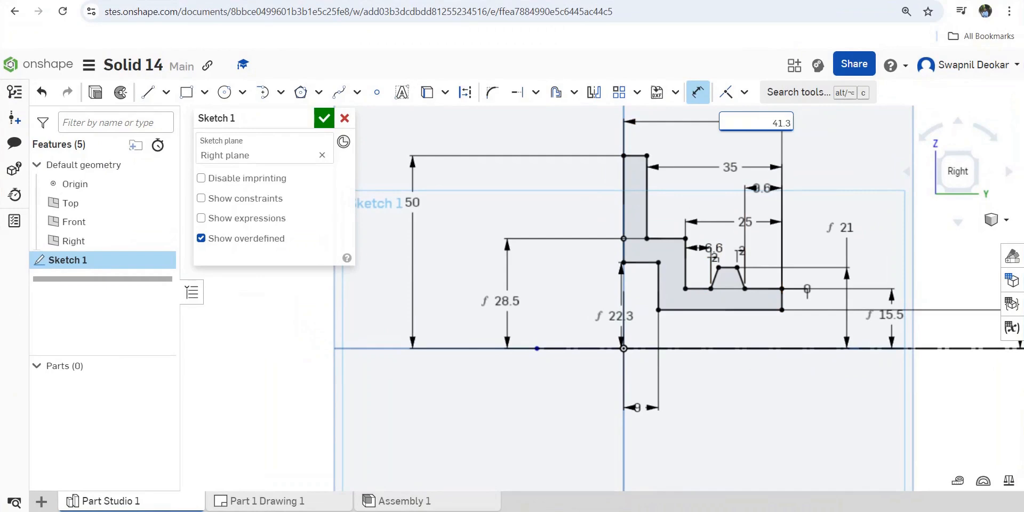
{"action": "key", "text": "Return"}
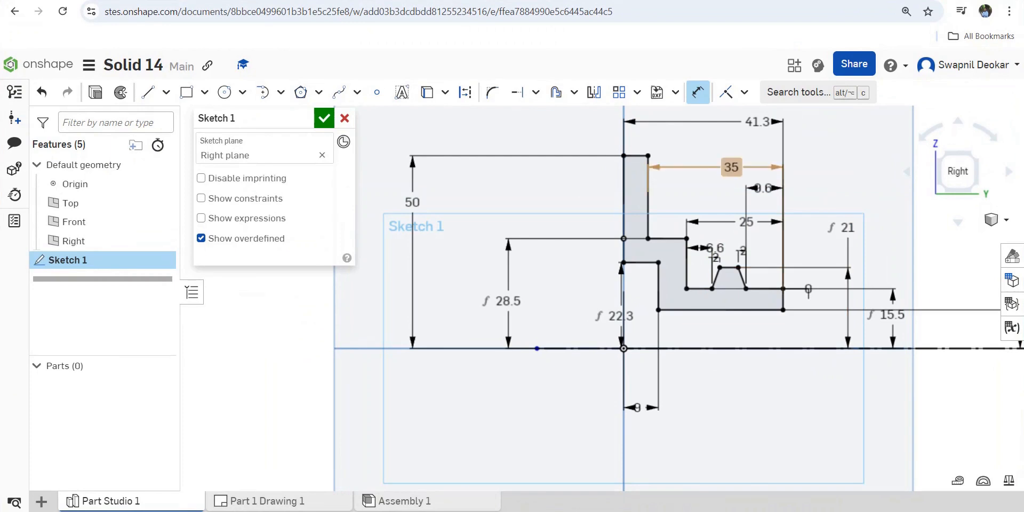
Set the distance from the flange's inner face to the hub end to 36 mm
{"action": "double_click", "coordinate": [728, 166]}
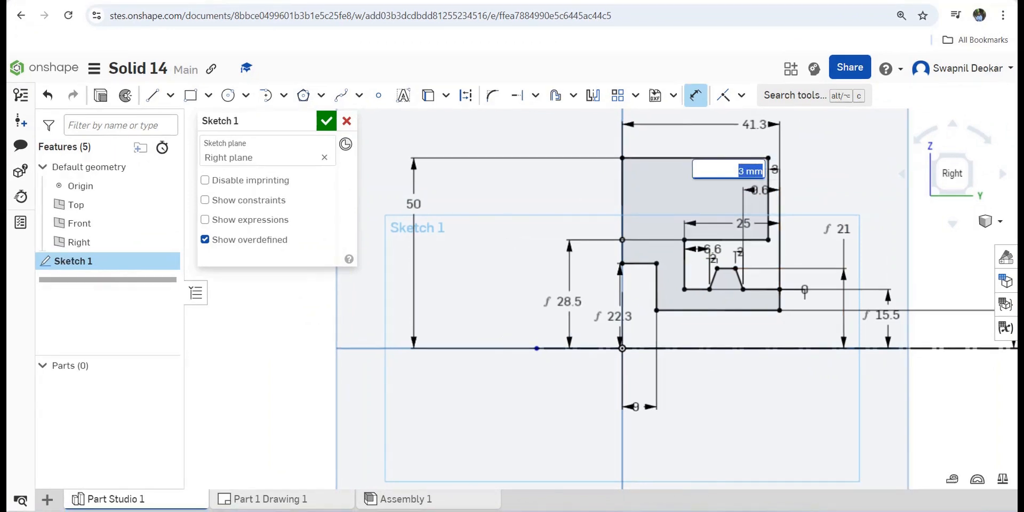
{"action": "type", "text": "36"}
{"action": "key", "text": "Return"}
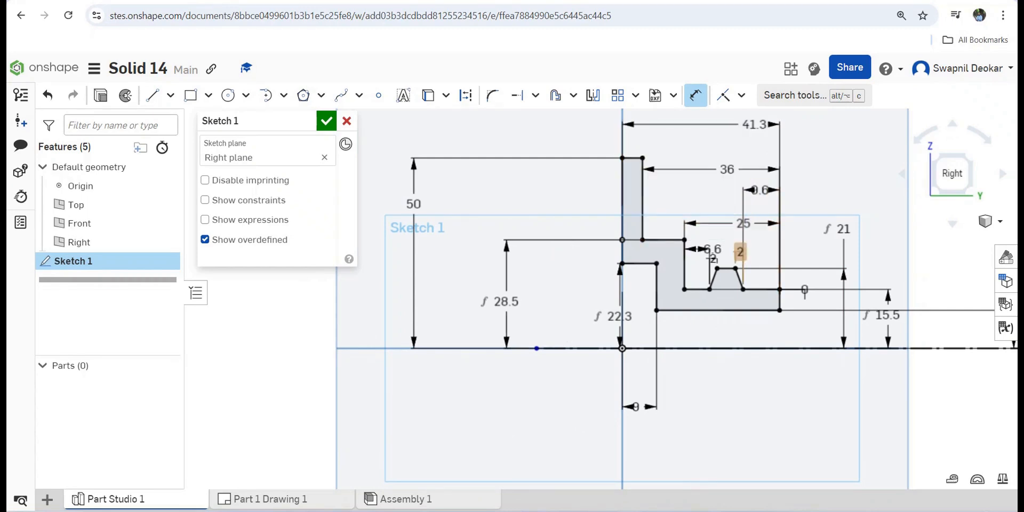
Move the 6.6 mm dimension higher above the profile and compare the sketch dimensions with the PowerPoint drawing
{"action": "left_click_drag", "start_coordinate": [712, 250], "coordinate": [699, 195]}
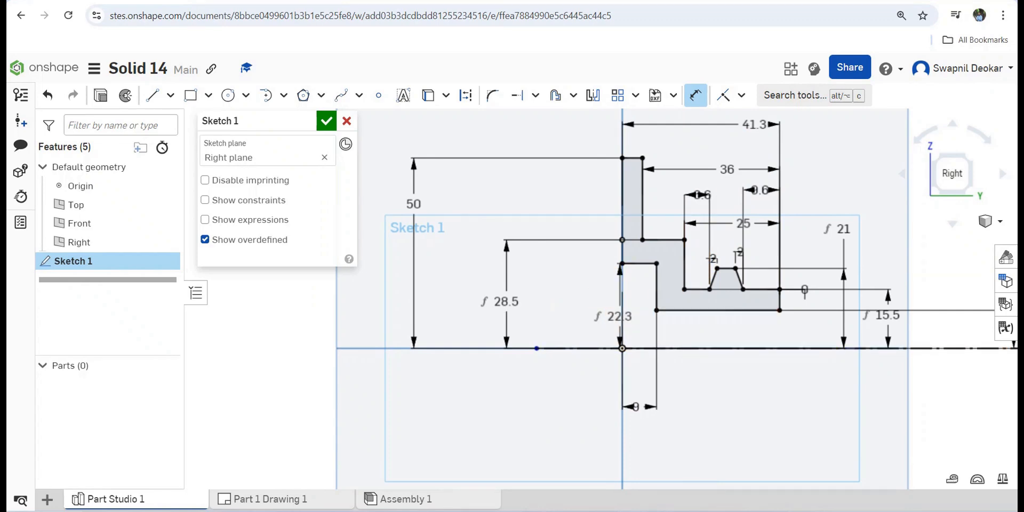
{"action": "key", "text": "alt+Tab"}
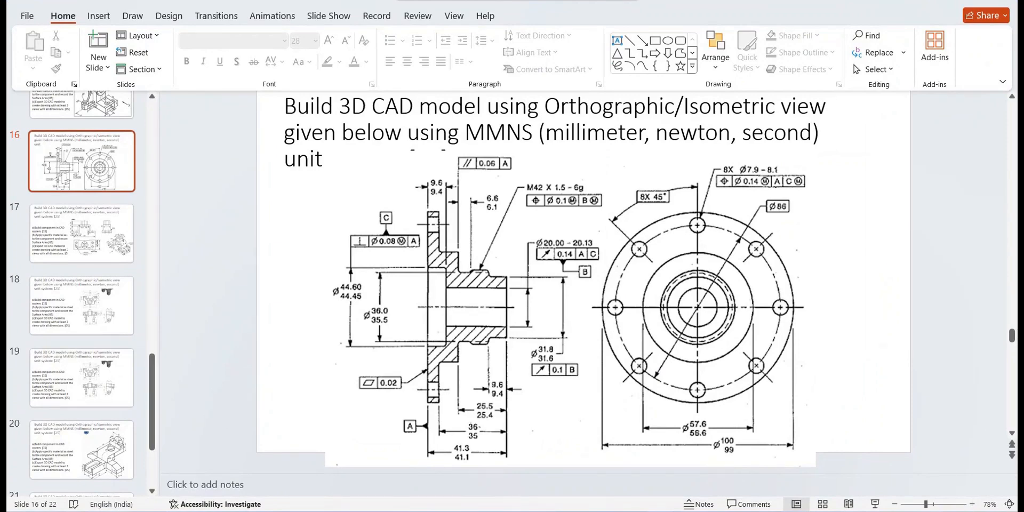
{"action": "key", "text": "alt+Tab"}
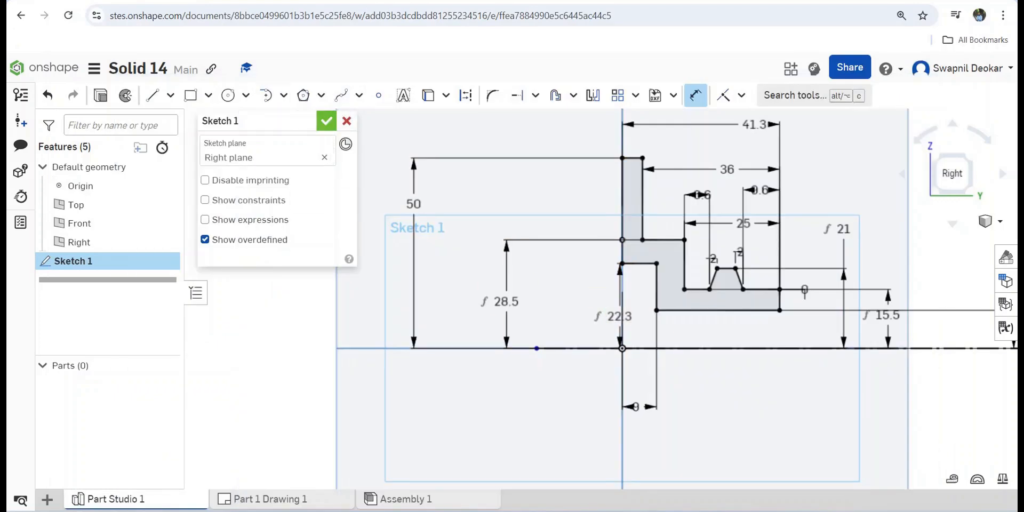
Finish the sketch and revolve the profile a full turn around the centerline as a new solid
{"action": "key", "text": "Return"}
{"action": "key", "text": "shift+7"}
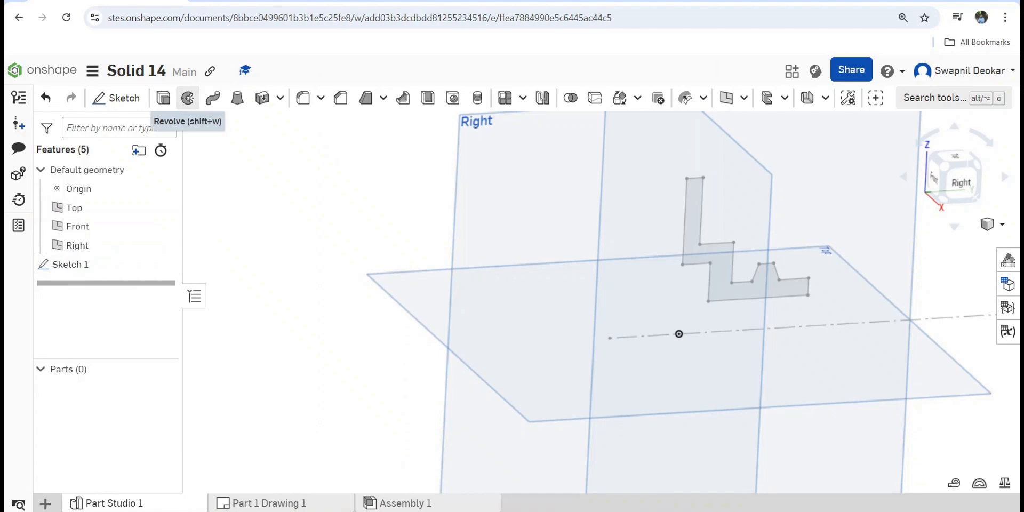
{"action": "left_click", "coordinate": [187, 98]}
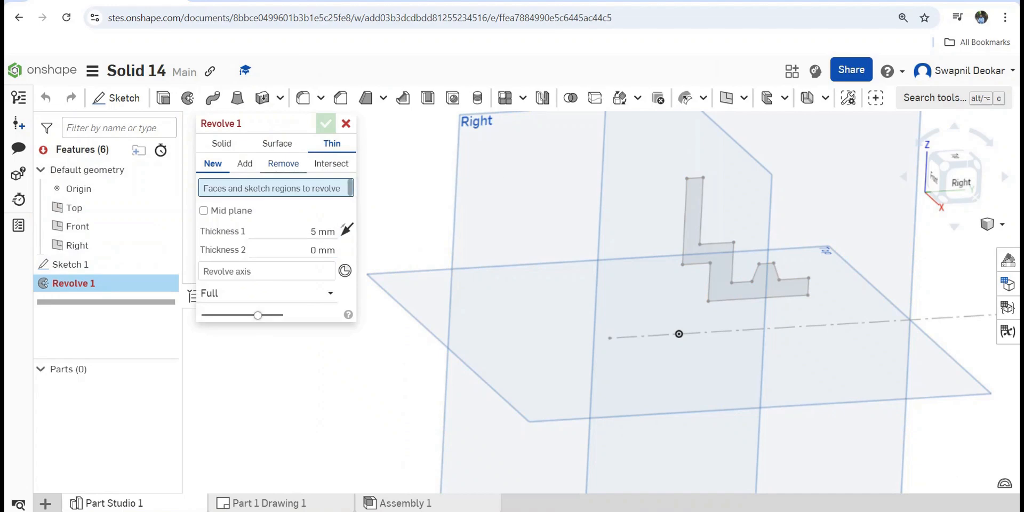
{"action": "left_click", "coordinate": [221, 143]}
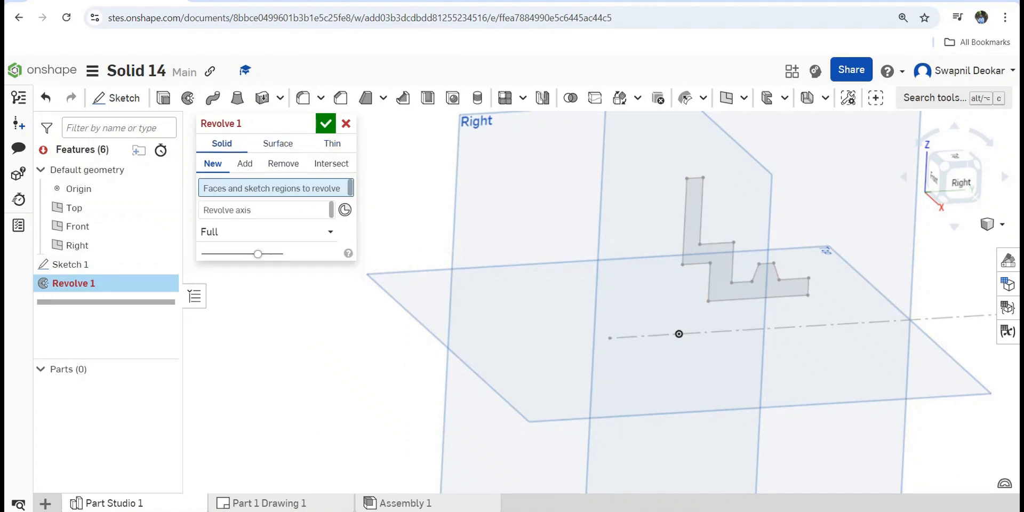
{"action": "left_click", "coordinate": [721, 277]}
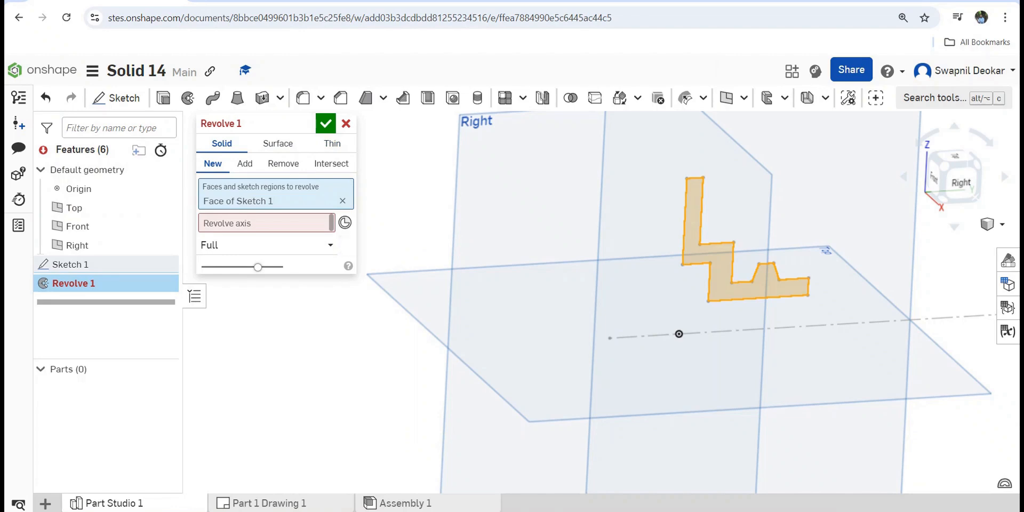
{"action": "left_click", "coordinate": [332, 223]}
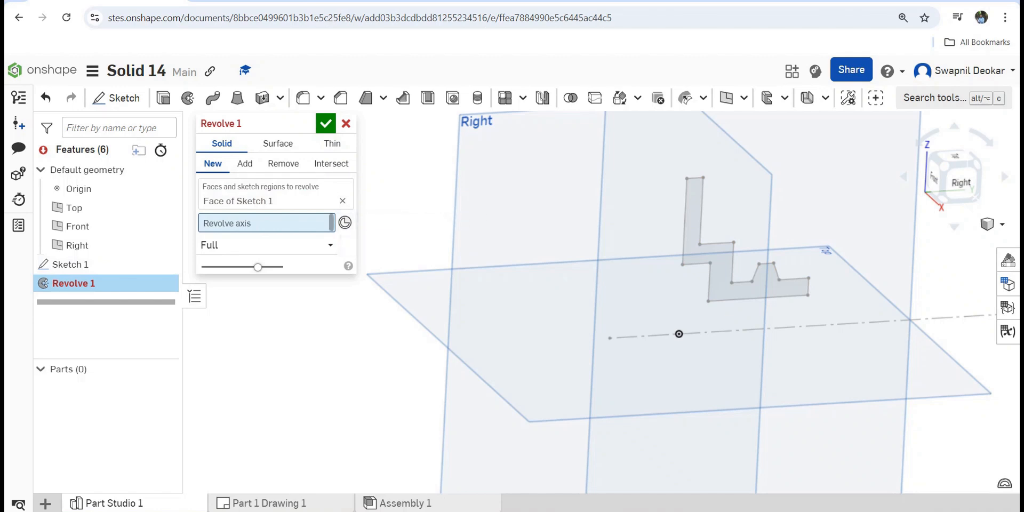
{"action": "left_click", "coordinate": [853, 324]}
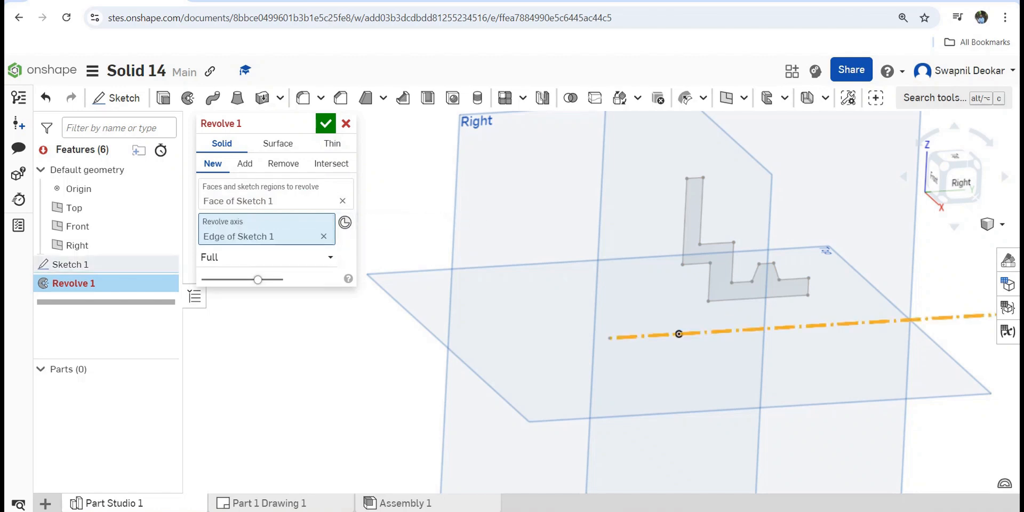
{"action": "right_click_drag", "start_coordinate": [853, 324], "coordinate": [891, 314]}
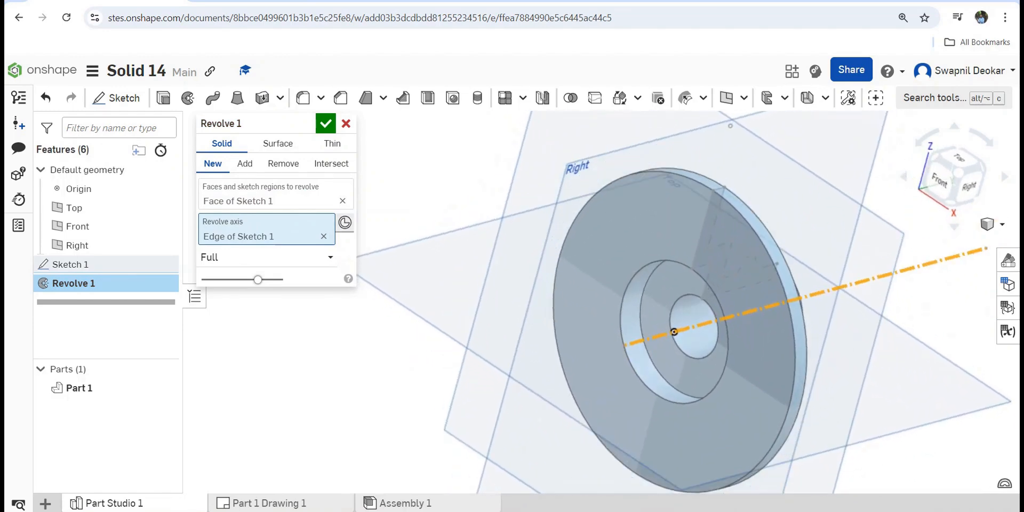
{"action": "left_click", "coordinate": [326, 124]}
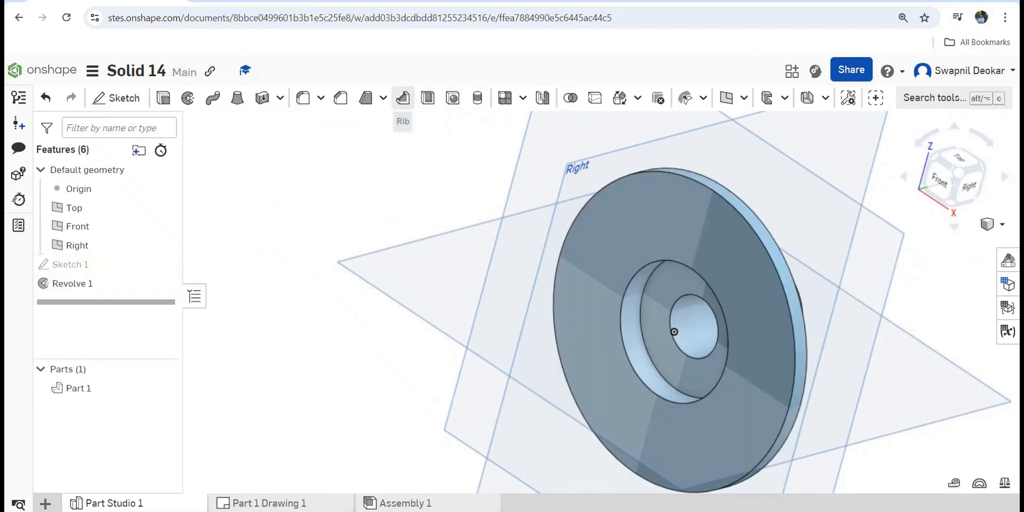
Fillet the rim edge of the recess on the flange's flat face with a 2 mm radius
{"action": "left_click", "coordinate": [303, 98]}
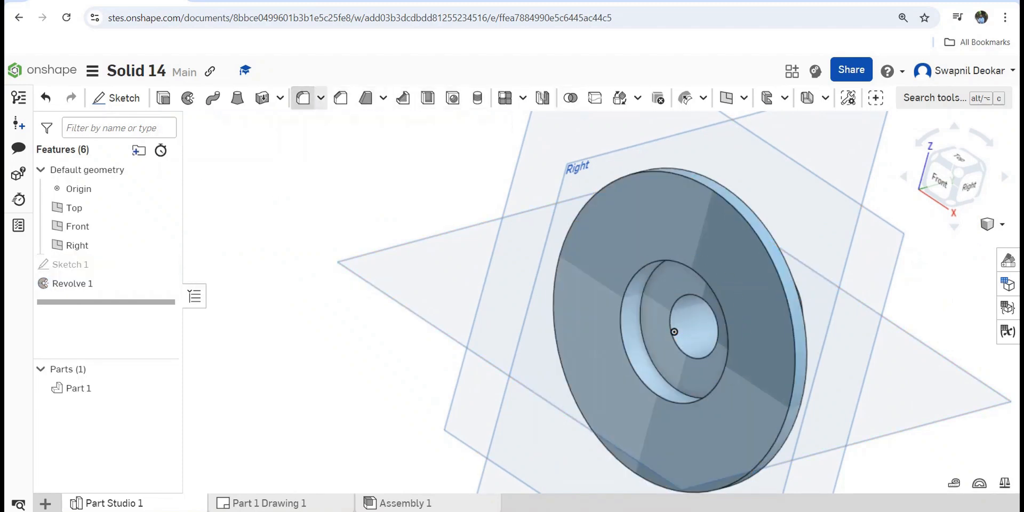
{"action": "left_click", "coordinate": [621, 313]}
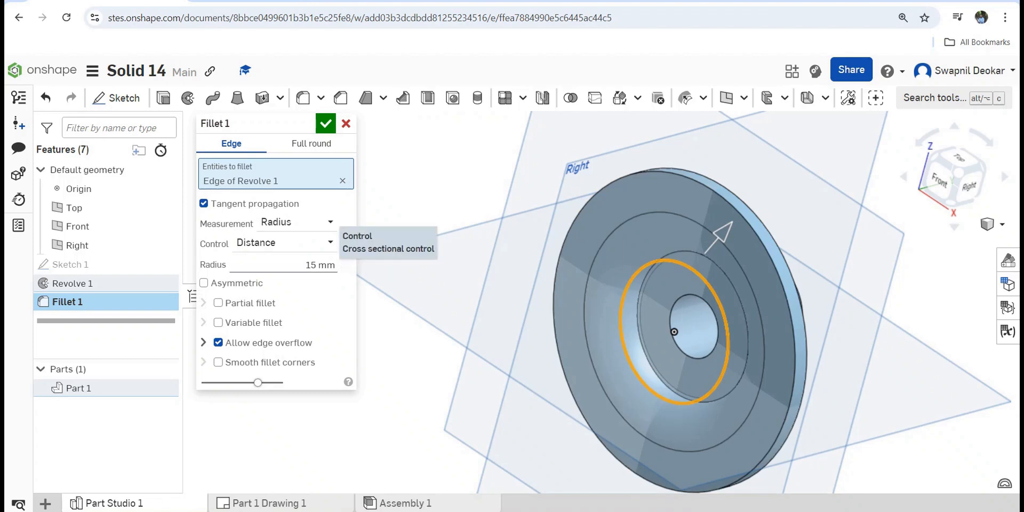
{"action": "left_click", "coordinate": [320, 266]}
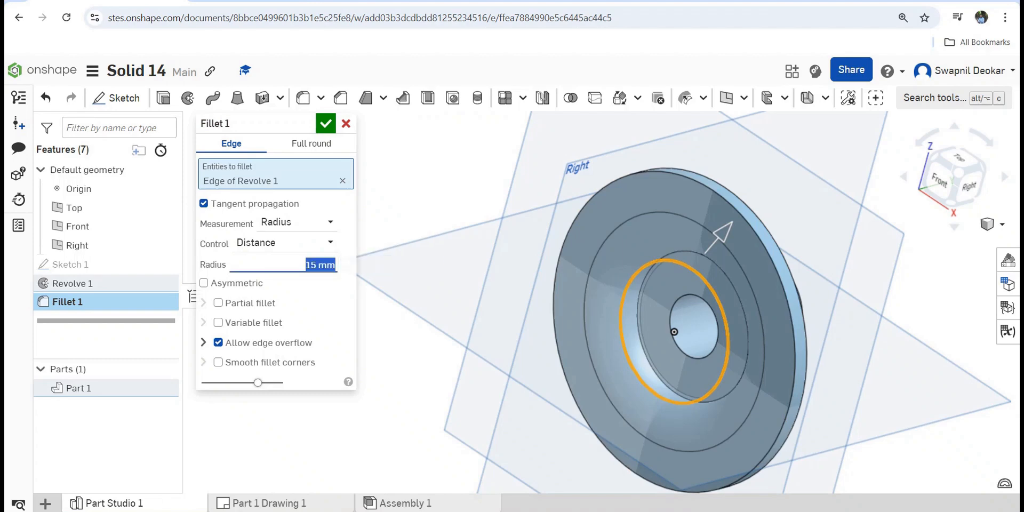
{"action": "type", "text": "1"}
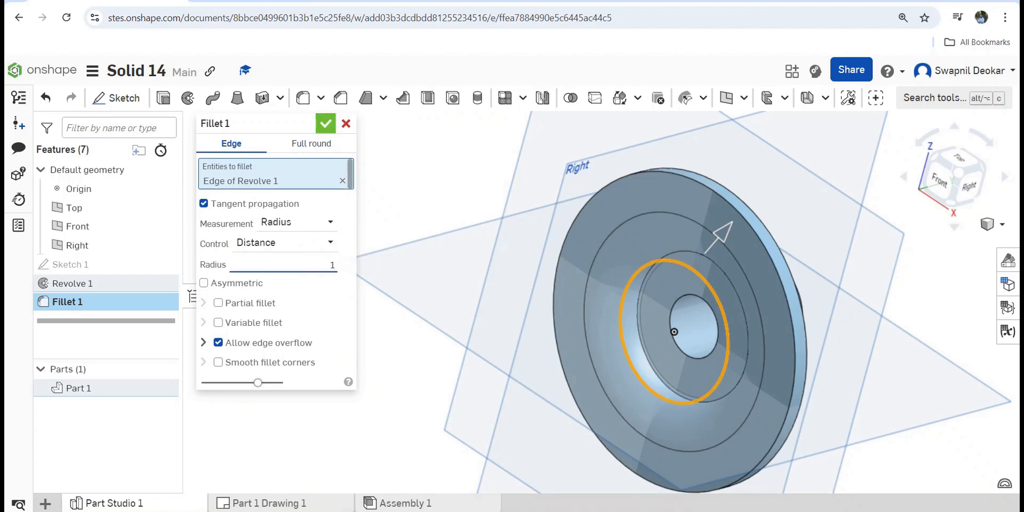
{"action": "key", "text": "BackSpace"}
{"action": "type", "text": "2"}
{"action": "key", "text": "Return"}
Check the PowerPoint drawing and set up a 1 mm fillet on the outer edge of the recess floor in Onshape
{"action": "right_click_drag", "start_coordinate": [675, 331], "coordinate": [485, 320]}
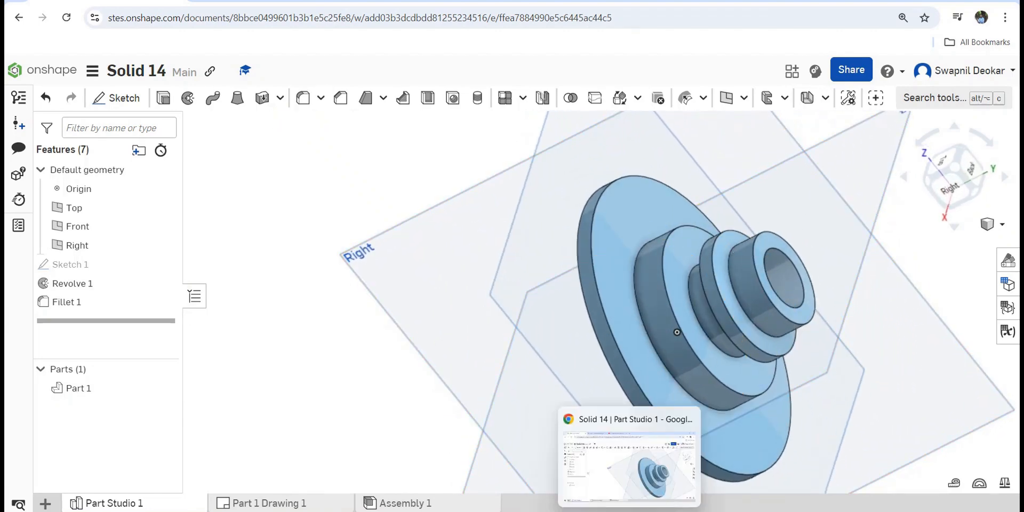
{"action": "left_click", "coordinate": [659, 511]}
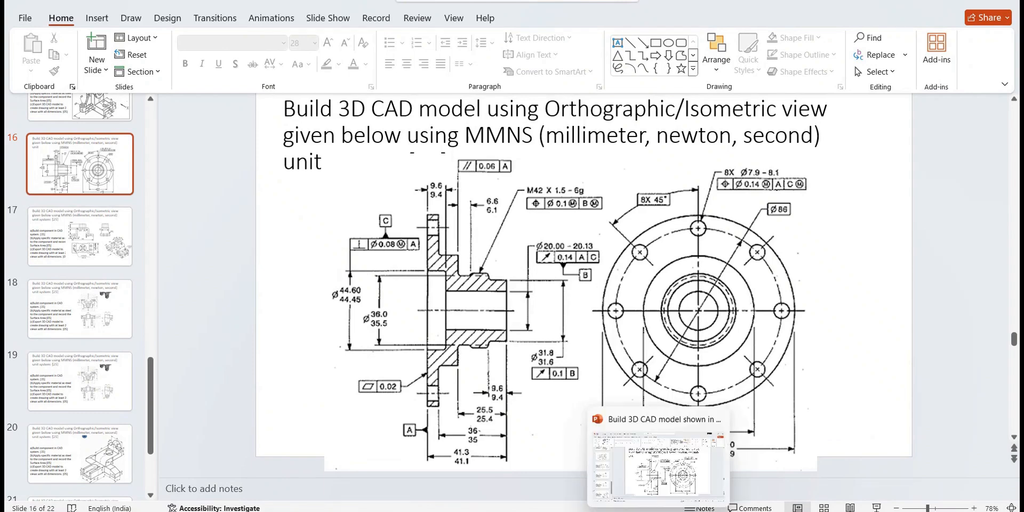
{"action": "left_click", "coordinate": [644, 509]}
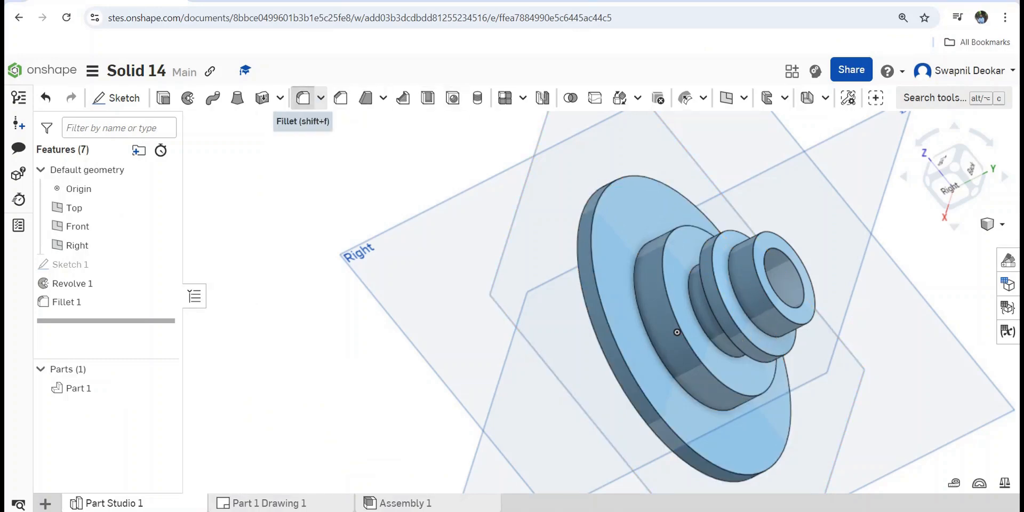
{"action": "left_click", "coordinate": [303, 98]}
{"action": "right_click_drag", "start_coordinate": [677, 332], "coordinate": [767, 269]}
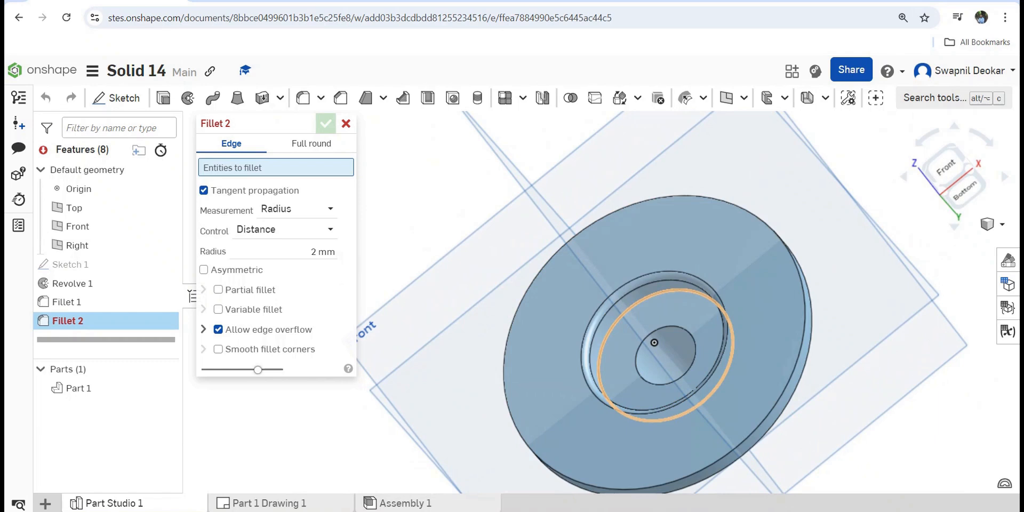
{"action": "left_click", "coordinate": [631, 313]}
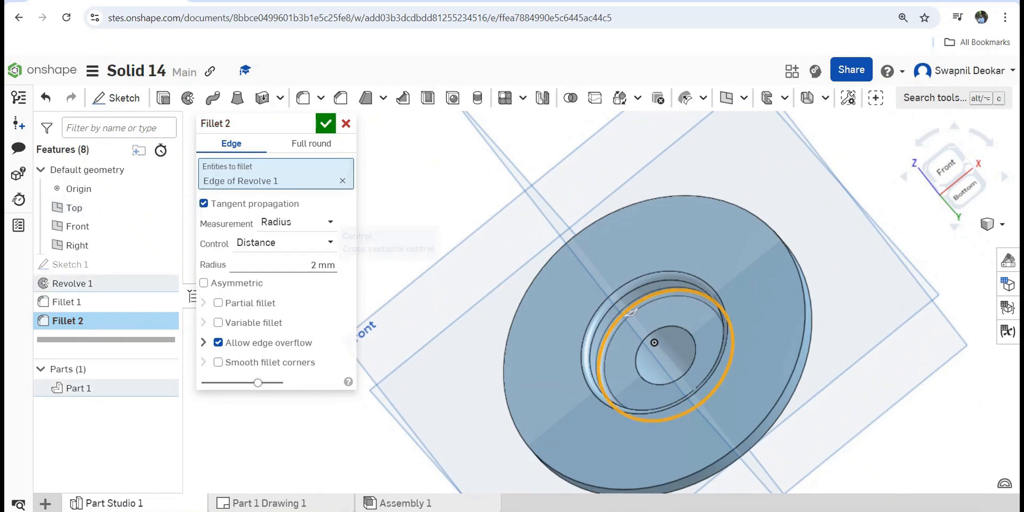
{"action": "left_click", "coordinate": [320, 265]}
{"action": "type", "text": "1"}
Add the base edges on both sides of the raised collar to the 1 mm fillet
{"action": "left_click", "coordinate": [1001, 168]}
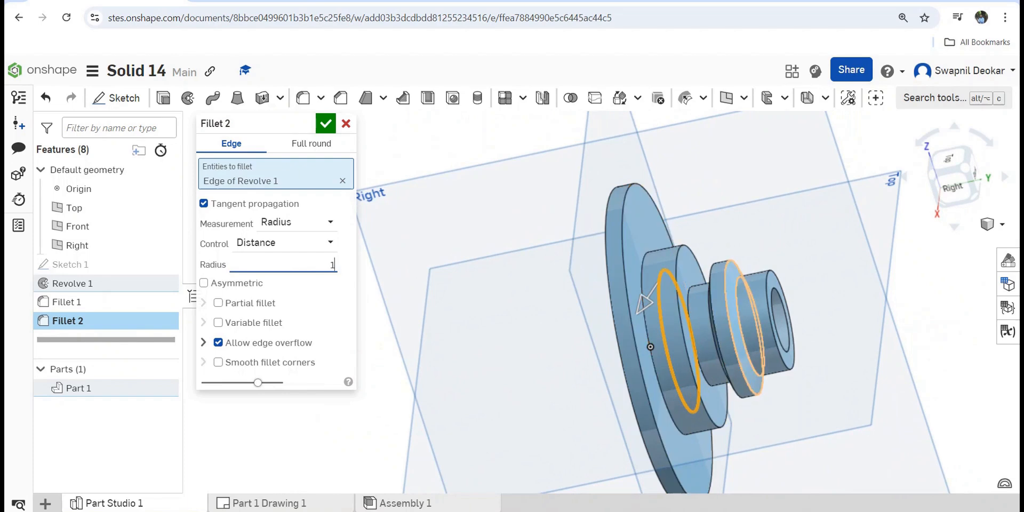
{"action": "left_click", "coordinate": [744, 321]}
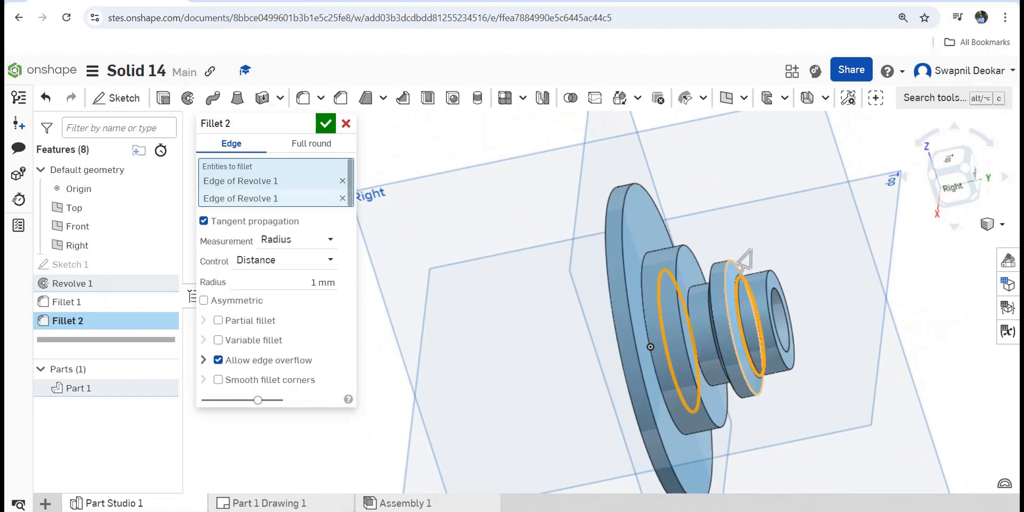
{"action": "right_click_drag", "start_coordinate": [709, 342], "coordinate": [739, 337]}
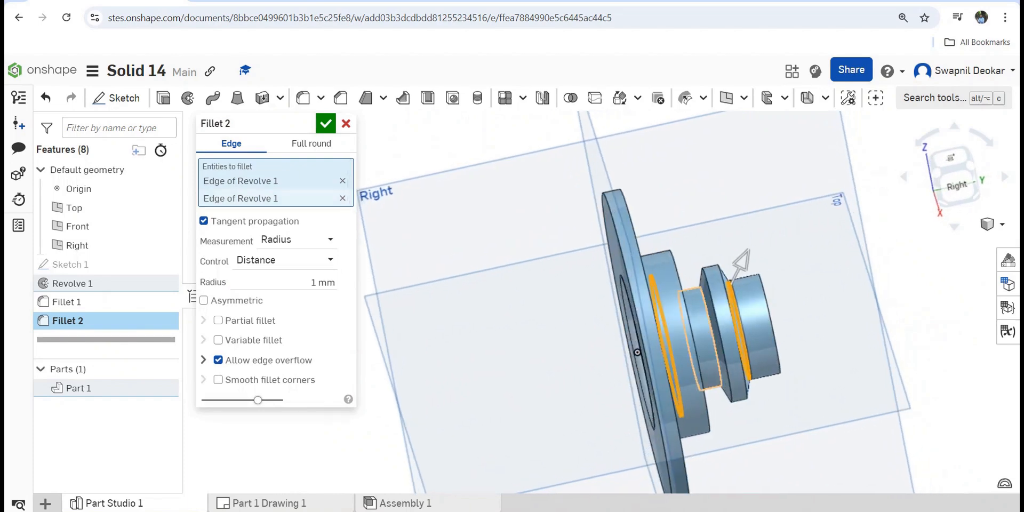
{"action": "left_click", "coordinate": [710, 336]}
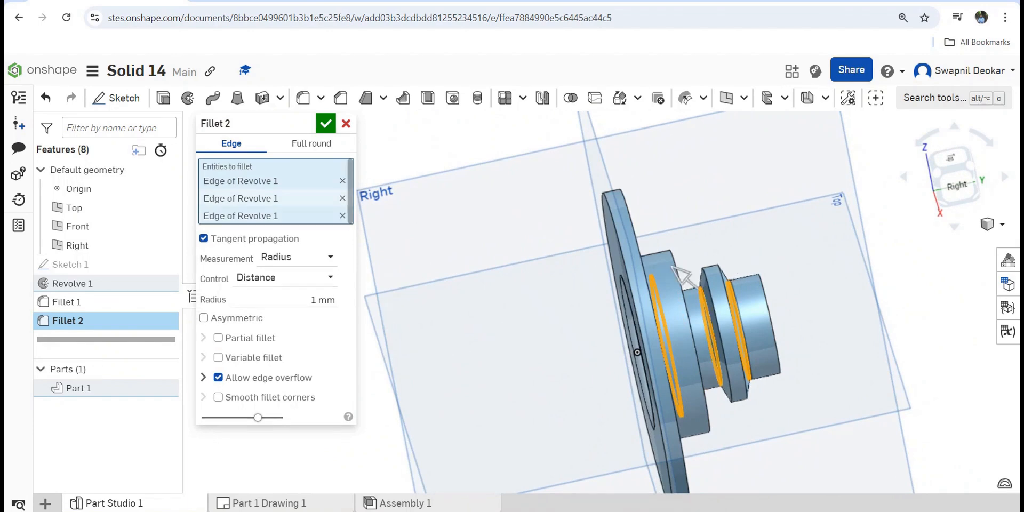
Add the outer rim of the shoulder beside the flange and its base edge at the flange to the 1 mm fillet, then apply it
{"action": "right_click_drag", "start_coordinate": [710, 336], "coordinate": [697, 328]}
{"action": "right_click_drag", "start_coordinate": [674, 269], "coordinate": [678, 273]}
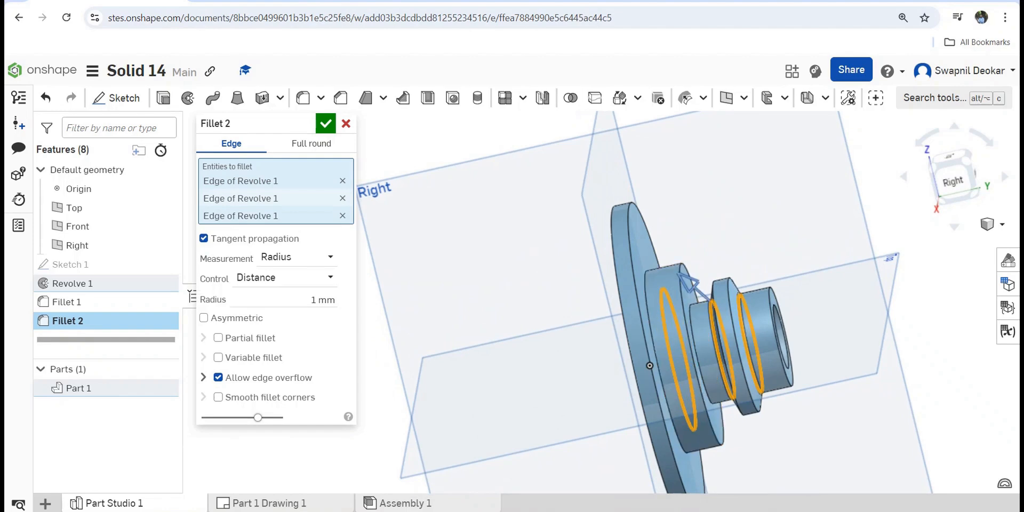
{"action": "scroll", "coordinate": [690, 283], "scroll_direction": "up", "scroll_amount": 5}
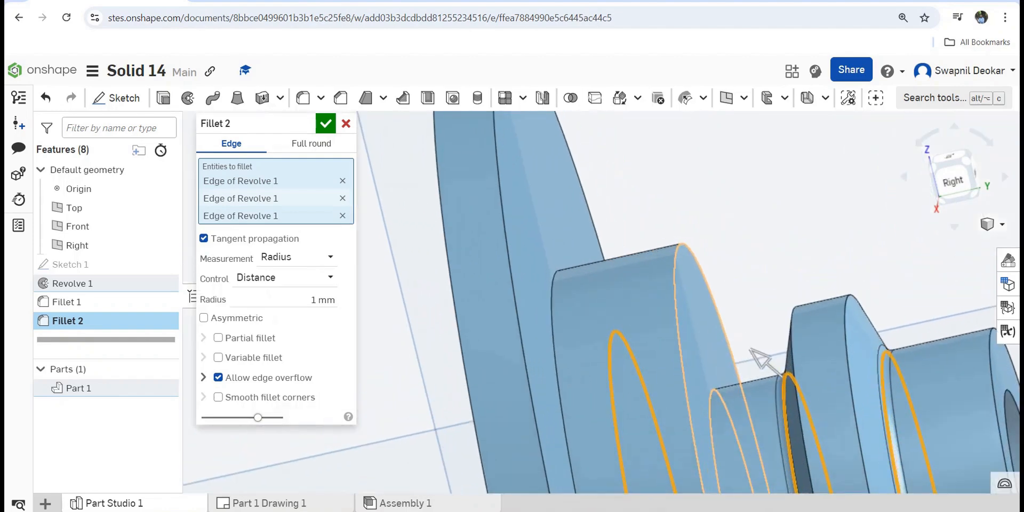
{"action": "left_click", "coordinate": [664, 272]}
{"action": "right_click_drag", "start_coordinate": [660, 277], "coordinate": [640, 261]}
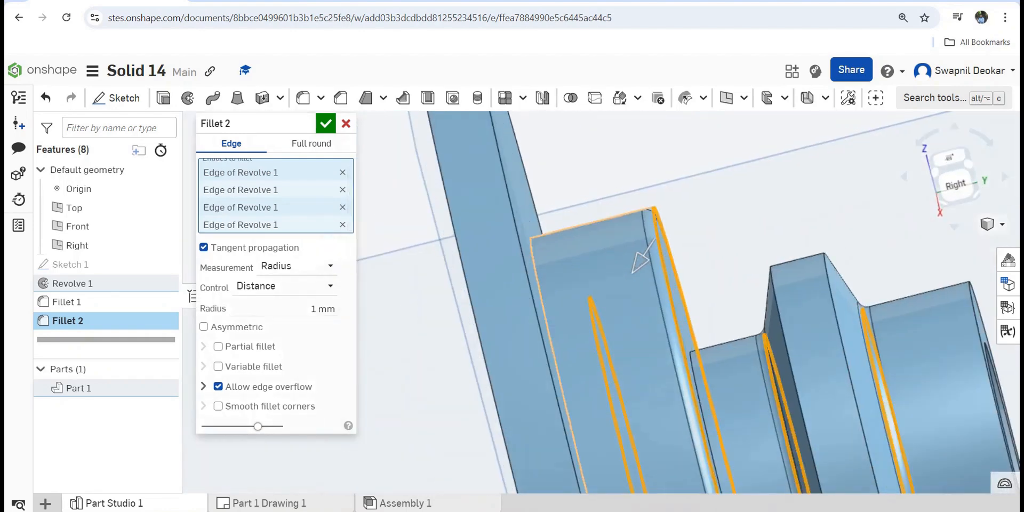
{"action": "key", "text": "alt+Tab"}
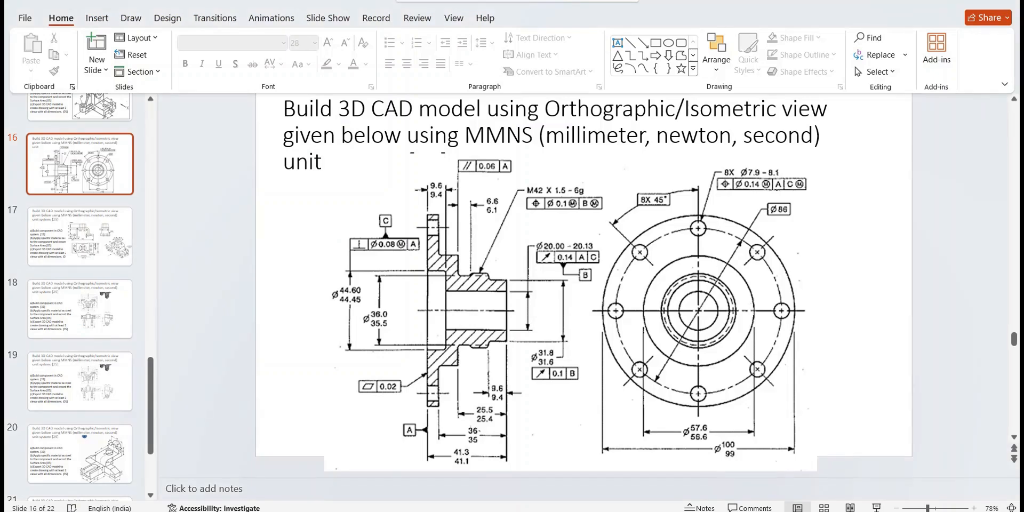
{"action": "key", "text": "alt+Tab"}
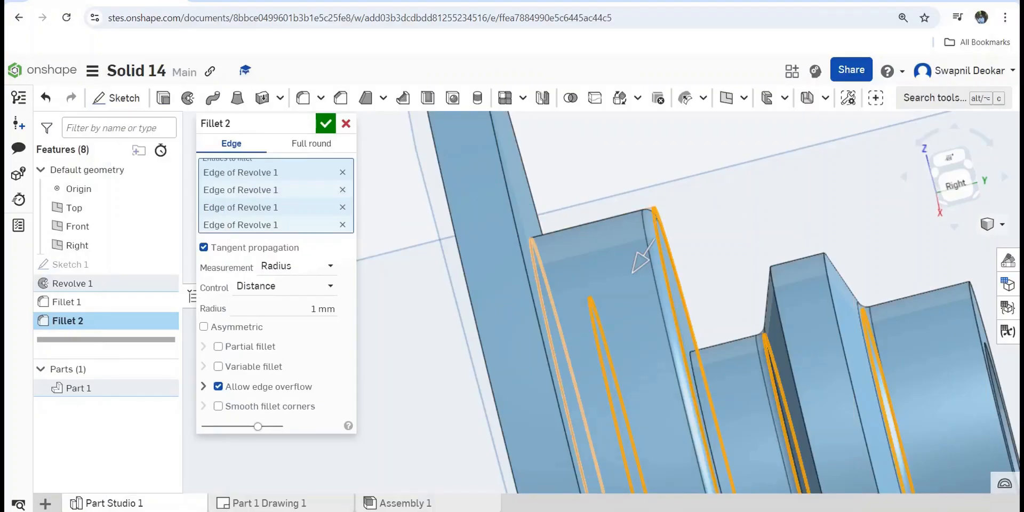
{"action": "scroll", "coordinate": [633, 271], "scroll_direction": "down", "scroll_amount": 3}
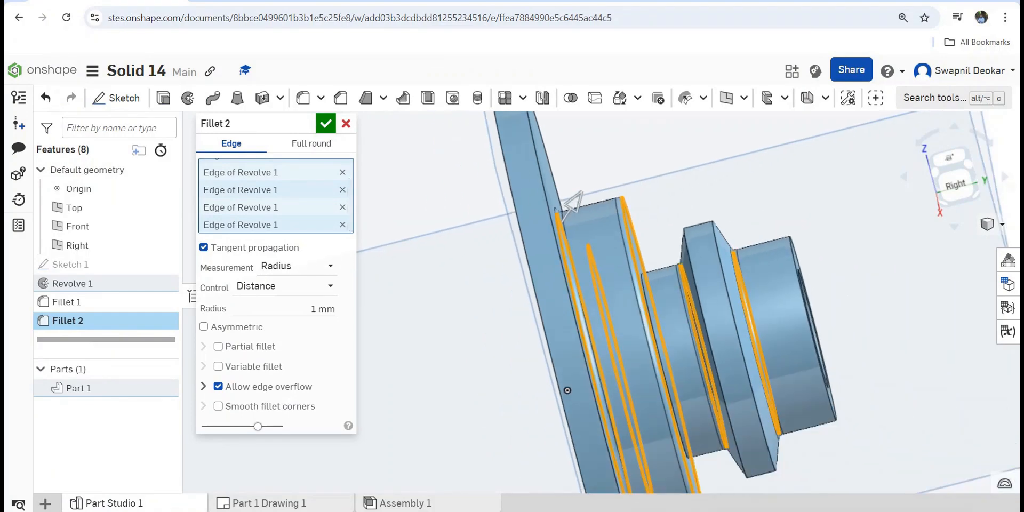
{"action": "scroll", "coordinate": [574, 202], "scroll_direction": "down", "scroll_amount": 2}
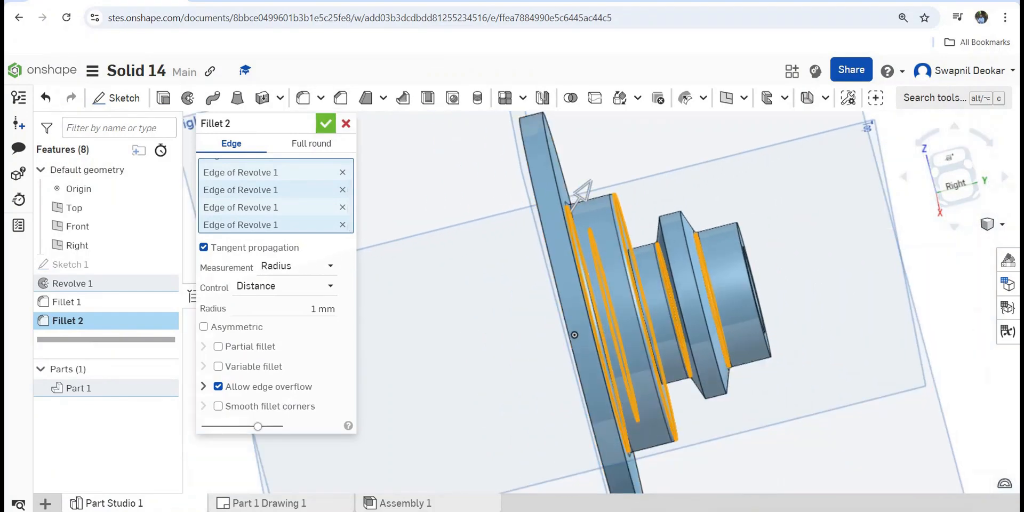
{"action": "left_click", "coordinate": [326, 123]}
{"action": "right_click_drag", "start_coordinate": [526, 420], "coordinate": [464, 382]}
{"action": "right_click_drag", "start_coordinate": [638, 386], "coordinate": [591, 363]}
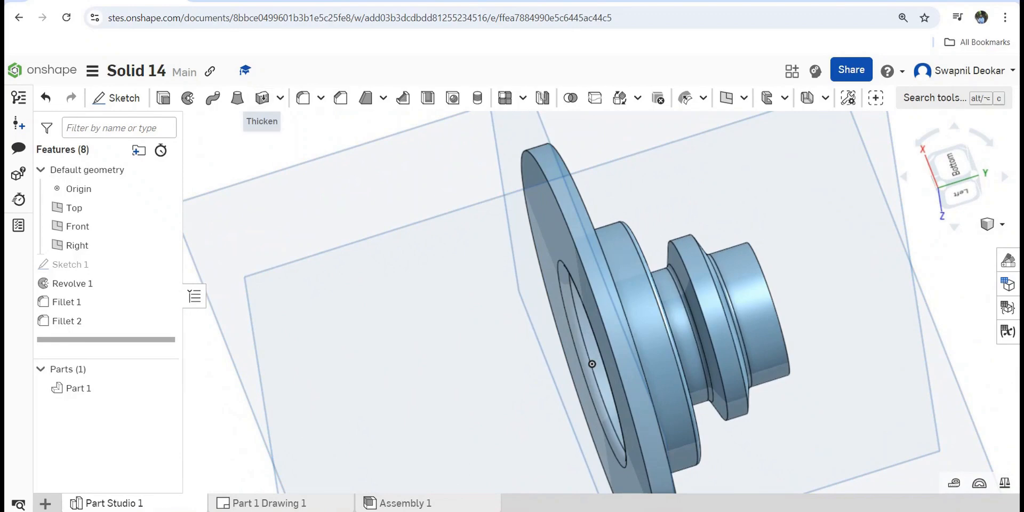
{"action": "left_click", "coordinate": [477, 97]}
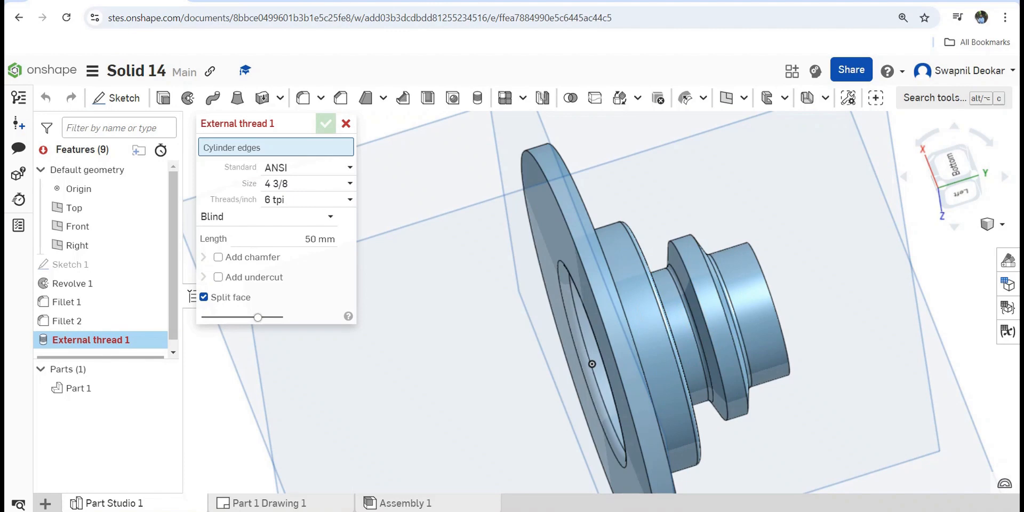
{"action": "left_click", "coordinate": [704, 317]}
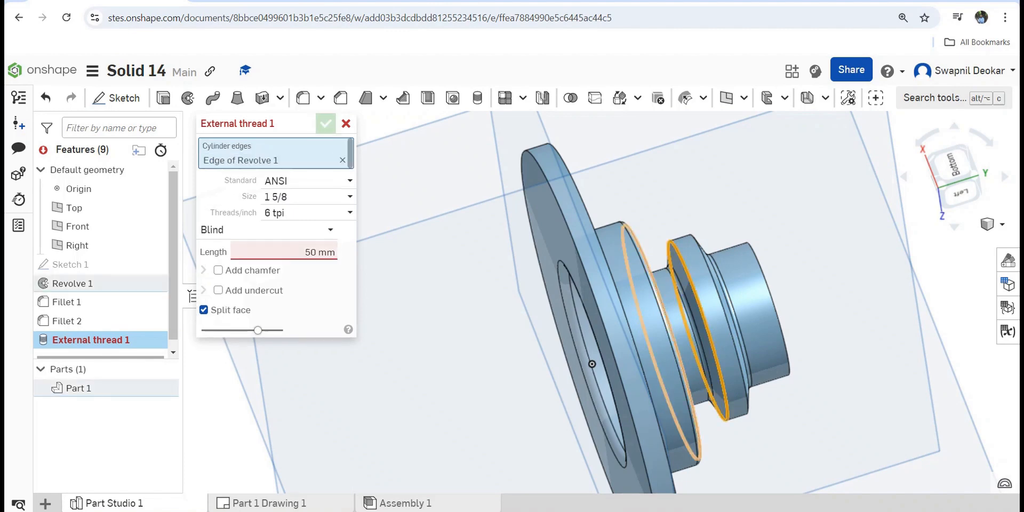
{"action": "left_click", "coordinate": [320, 252]}
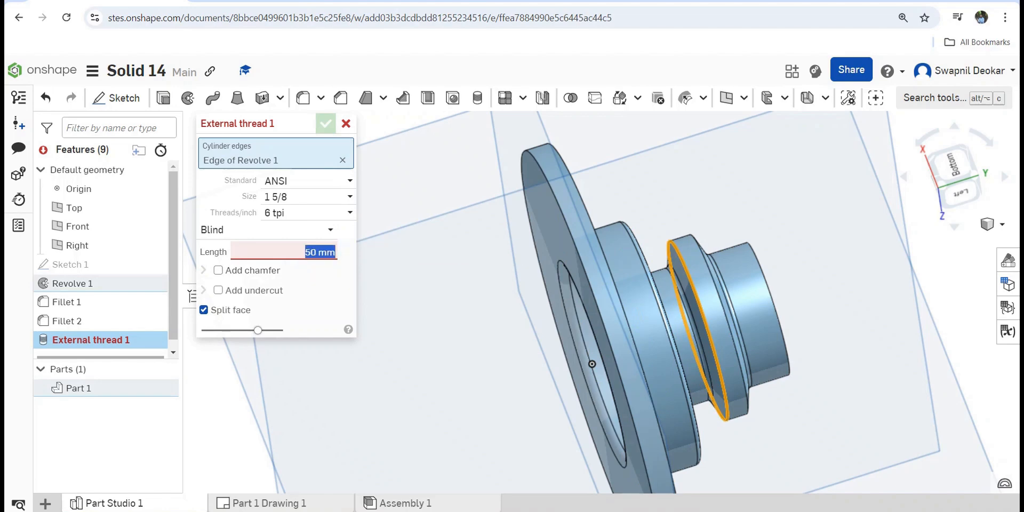
{"action": "type", "text": "5"}
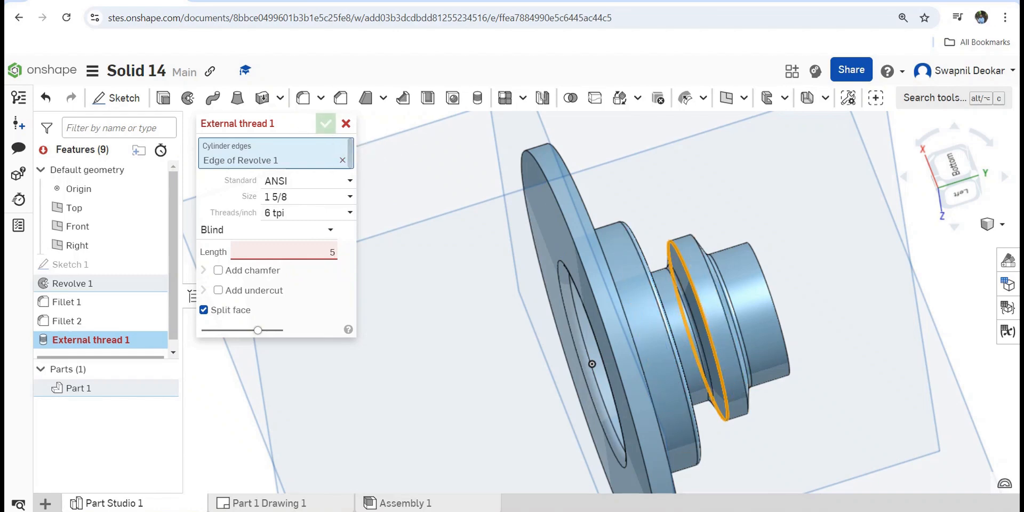
{"action": "key", "text": "Return"}
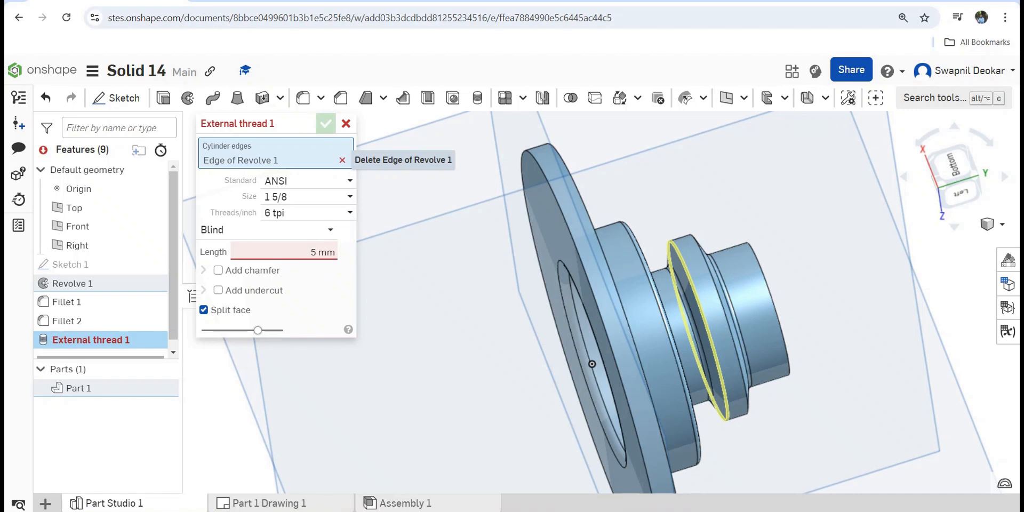
{"action": "left_click", "coordinate": [342, 160]}
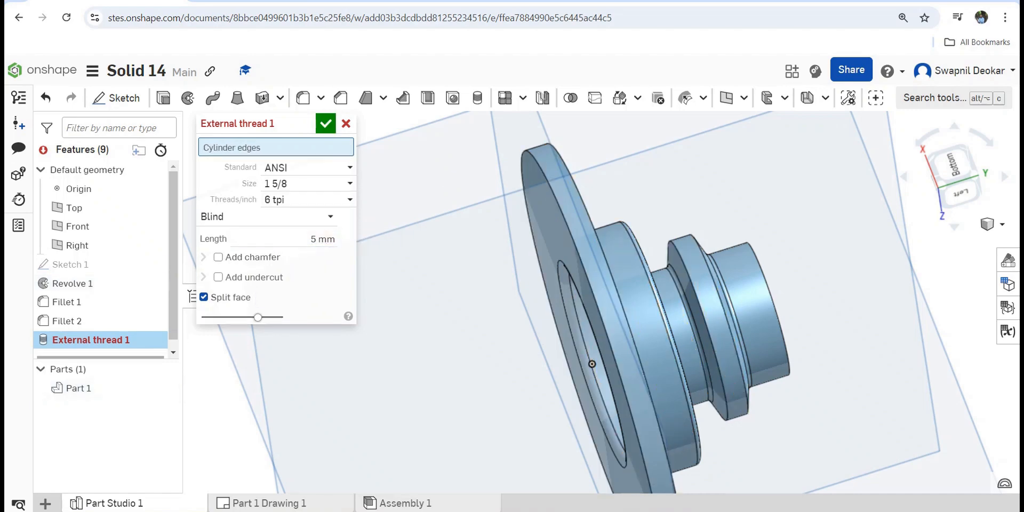
{"action": "left_click", "coordinate": [702, 302]}
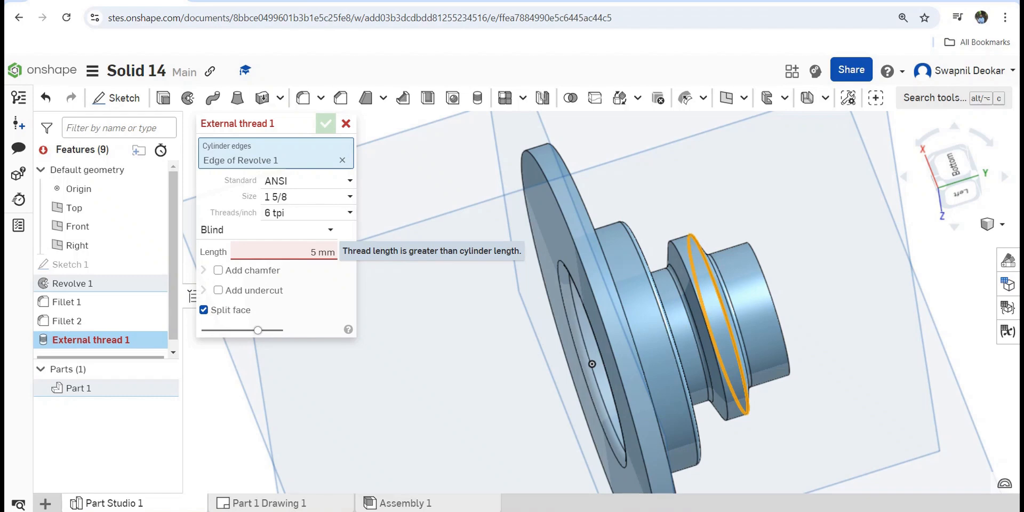
{"action": "right_click_drag", "start_coordinate": [427, 320], "coordinate": [496, 320]}
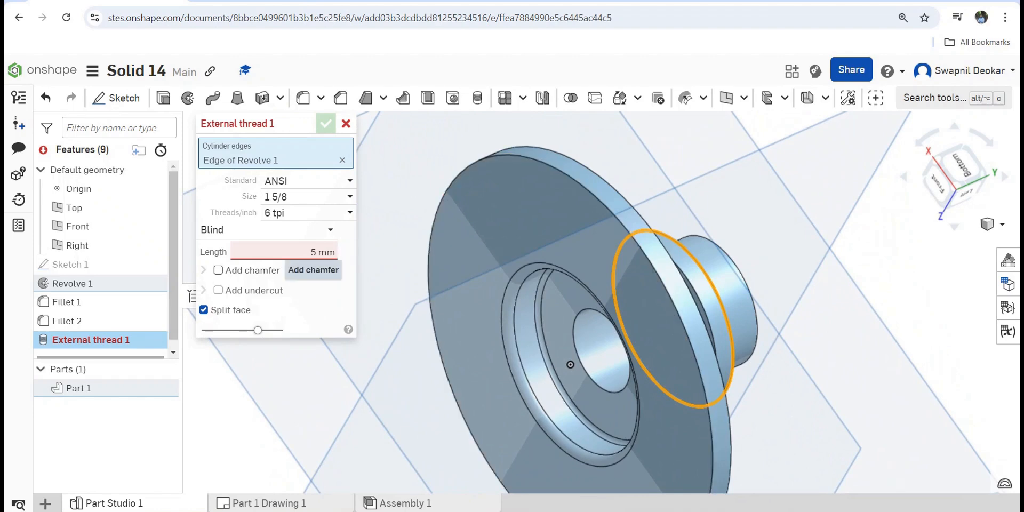
{"action": "left_click", "coordinate": [218, 270]}
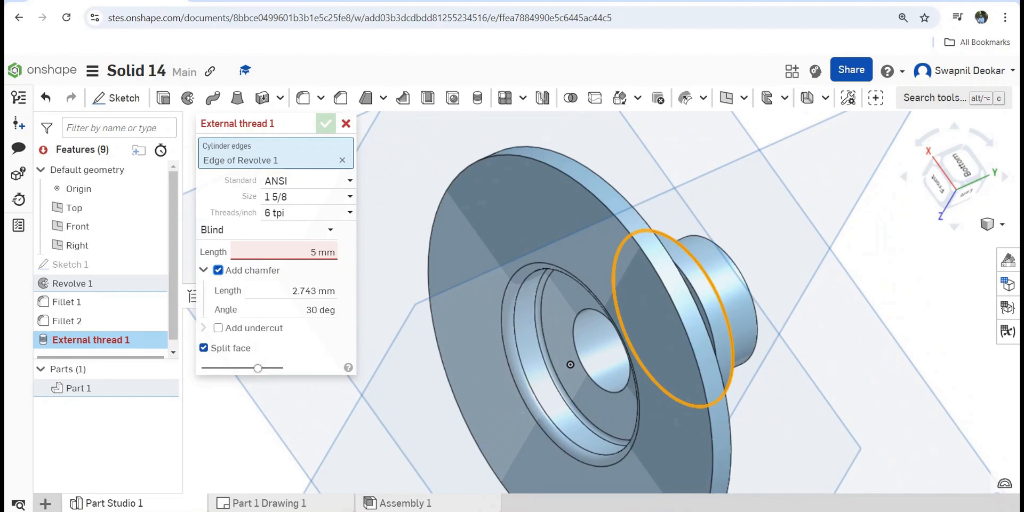
{"action": "key", "text": "Escape"}
Start a sketch on the flange's recessed flat face, view it square-on, and check the bolt holes in the PowerPoint drawing before returning to Onshape
{"action": "right_click_drag", "start_coordinate": [438, 299], "coordinate": [549, 283]}
{"action": "left_click", "coordinate": [116, 98]}
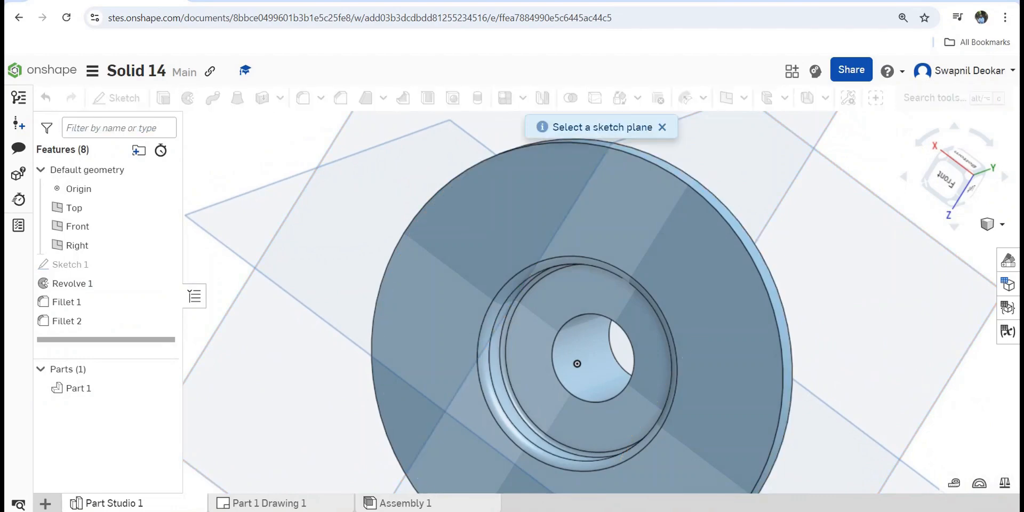
{"action": "left_click", "coordinate": [715, 247]}
{"action": "right_click", "coordinate": [714, 246]}
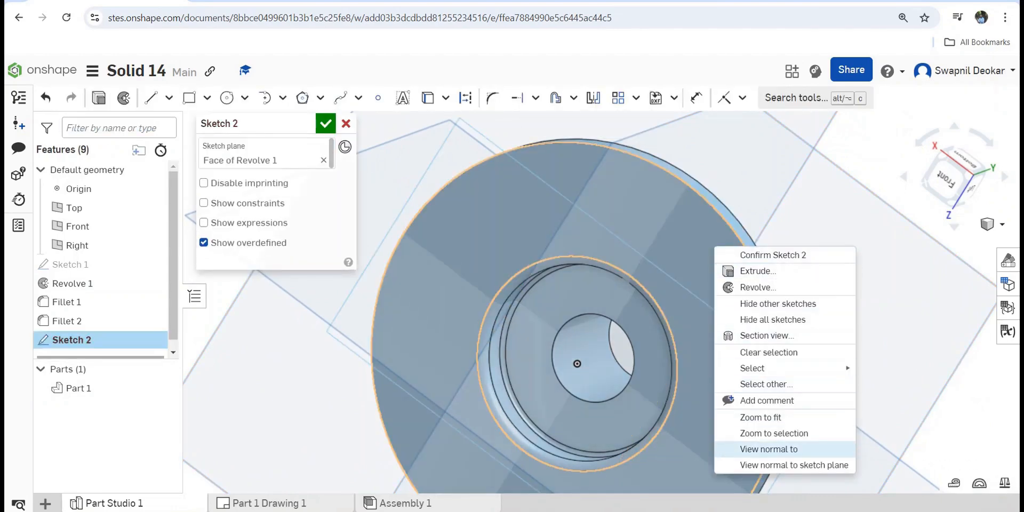
{"action": "left_click", "coordinate": [794, 465]}
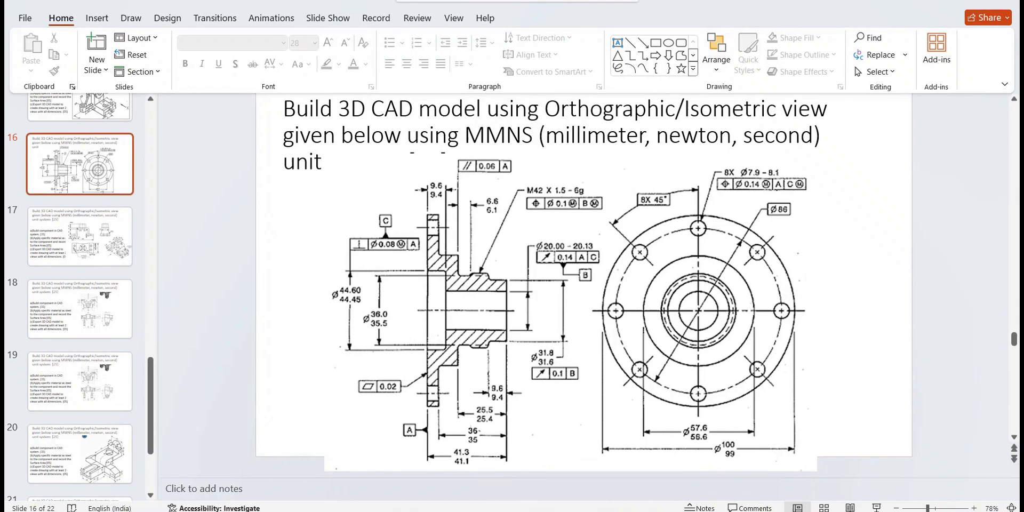
{"action": "mouse_move", "coordinate": [629, 511]}
{"action": "left_click", "coordinate": [629, 464]}
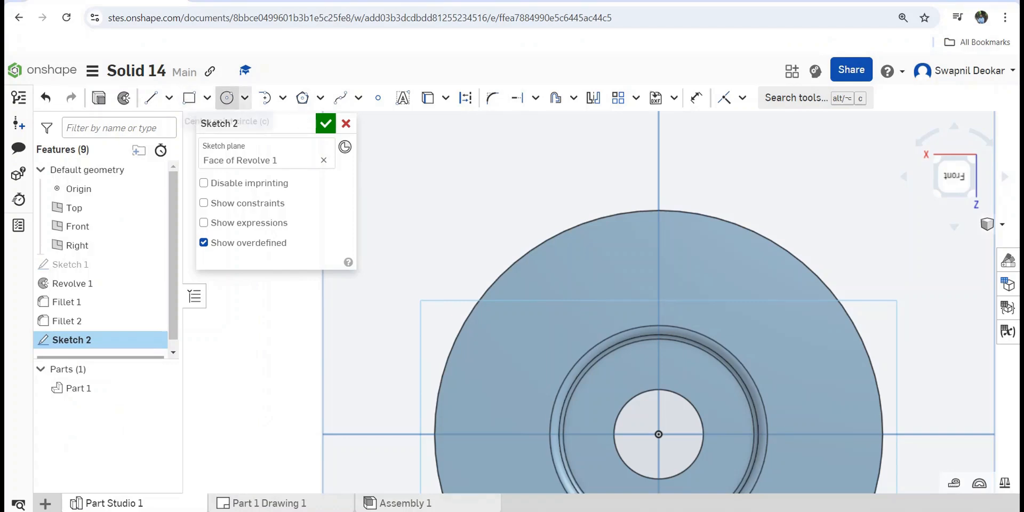
Draw a circle about 7.7 mm in diameter on the flange's horizontal axis and dimension its center 86/2 mm from the origin
{"action": "left_click", "coordinate": [227, 97]}
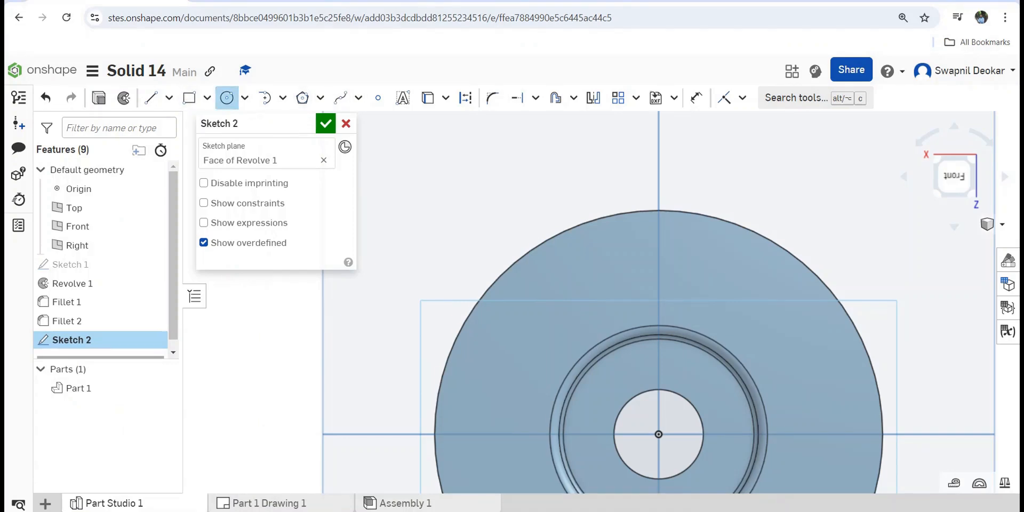
{"action": "left_click", "coordinate": [839, 434]}
{"action": "left_click", "coordinate": [856, 435]}
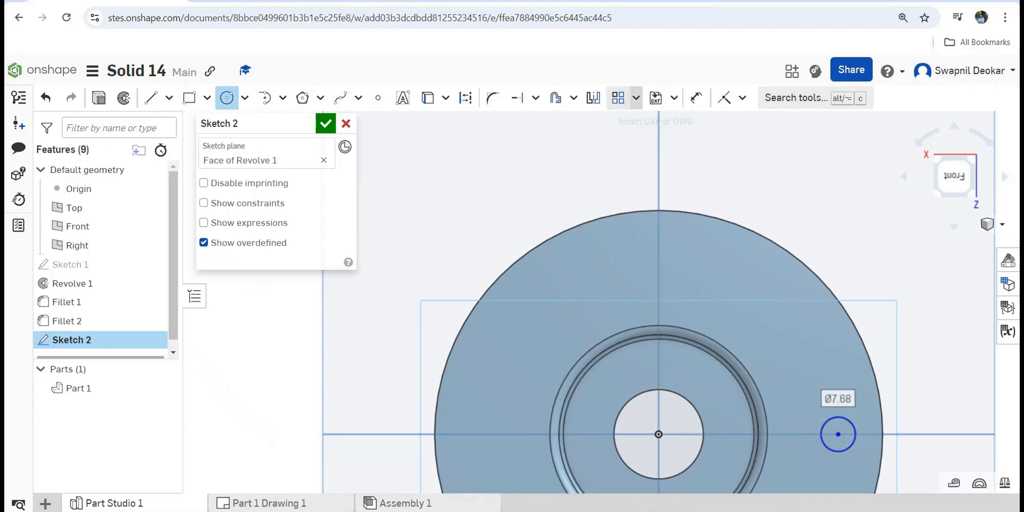
{"action": "left_click", "coordinate": [696, 97]}
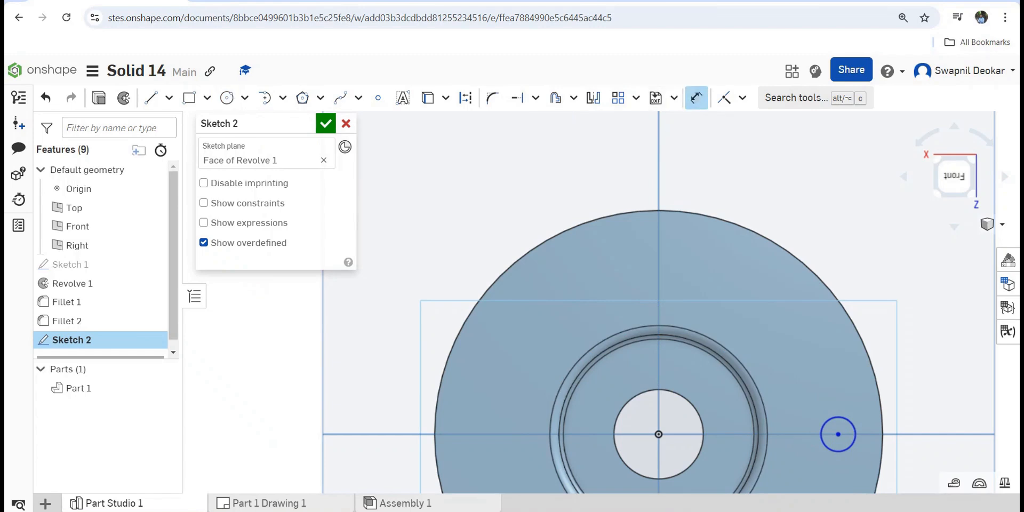
{"action": "left_click", "coordinate": [659, 435]}
{"action": "left_click", "coordinate": [839, 434]}
{"action": "left_click", "coordinate": [774, 202]}
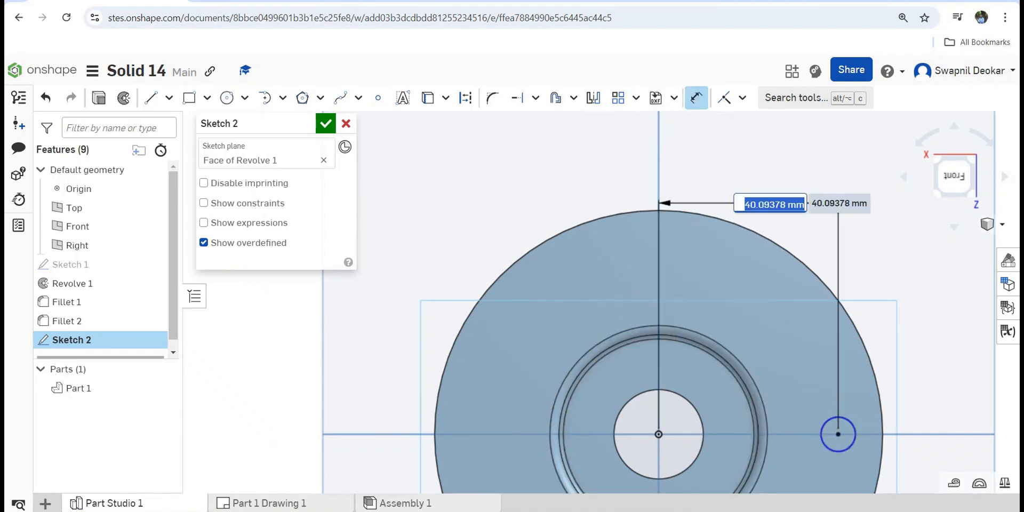
{"action": "type", "text": "86/2"}
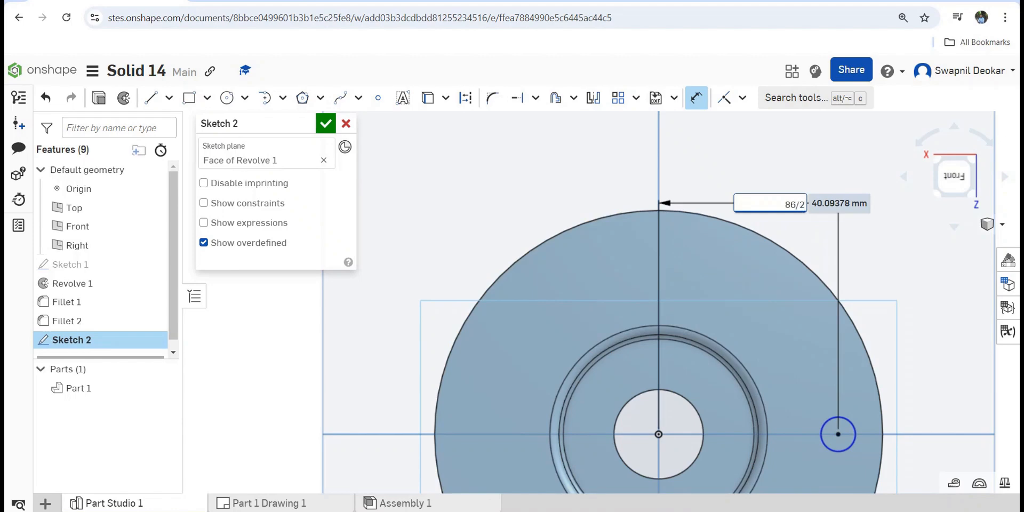
{"action": "key", "text": "Return"}
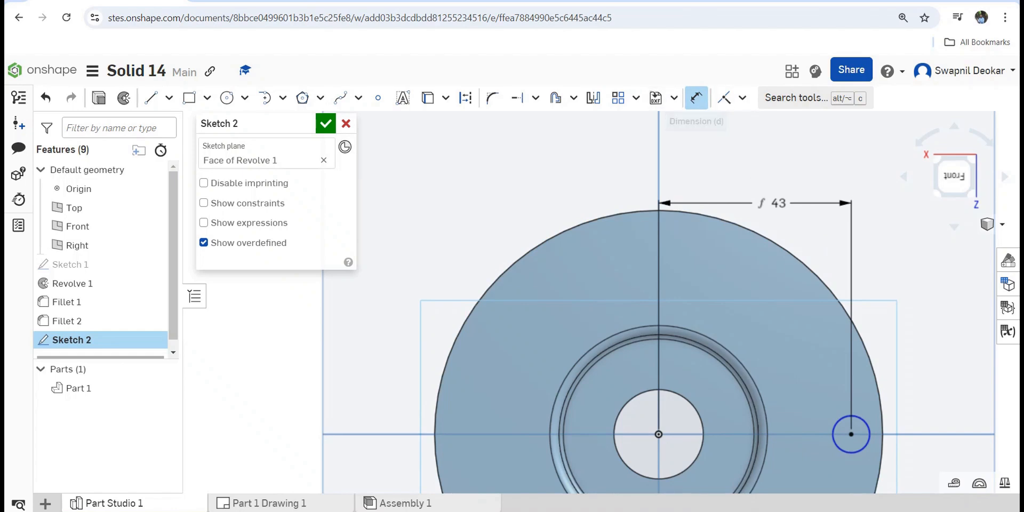
Check the hole size in the PowerPoint drawing and set the circle's diameter to 8 mm in Onshape
{"action": "left_click", "coordinate": [865, 419]}
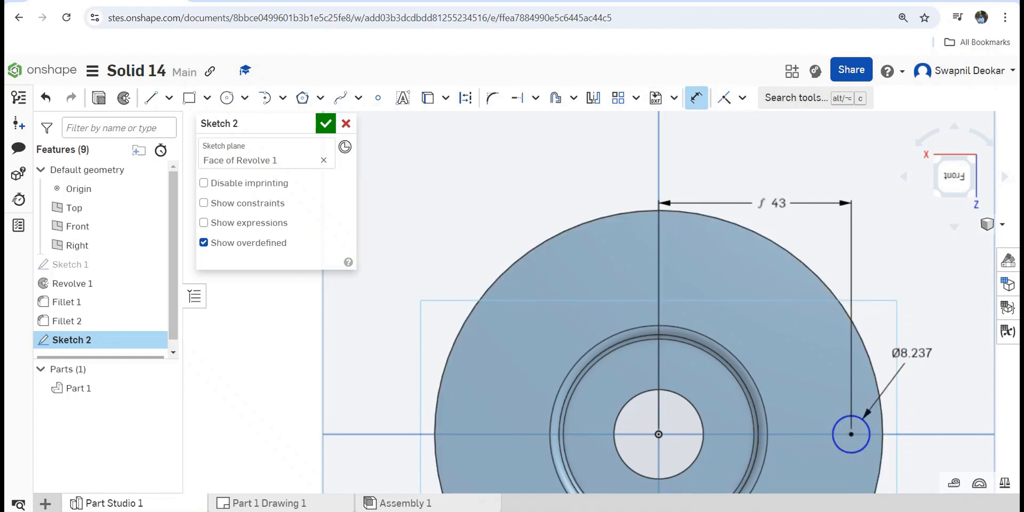
{"action": "left_click", "coordinate": [912, 356]}
{"action": "key", "text": "alt+Tab"}
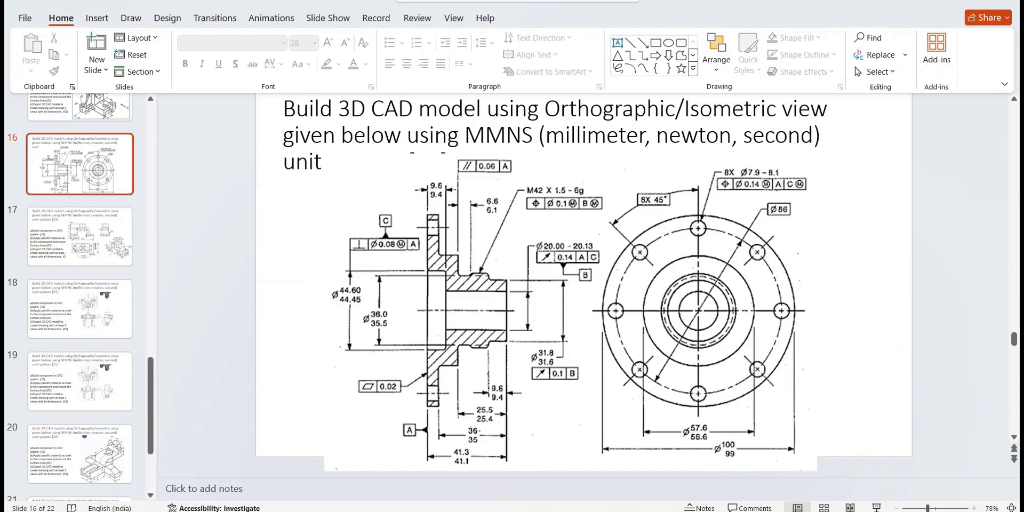
{"action": "left_click", "coordinate": [628, 510]}
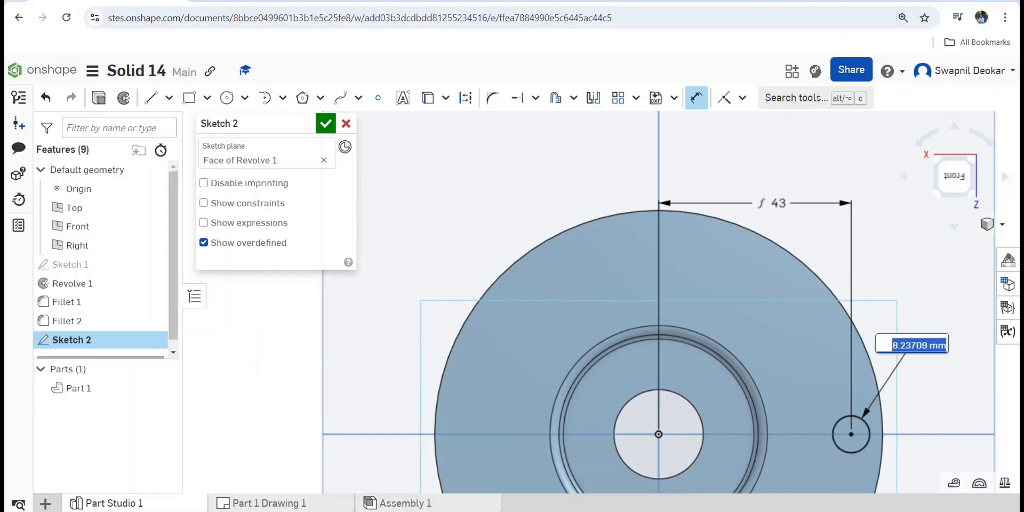
{"action": "type", "text": "8"}
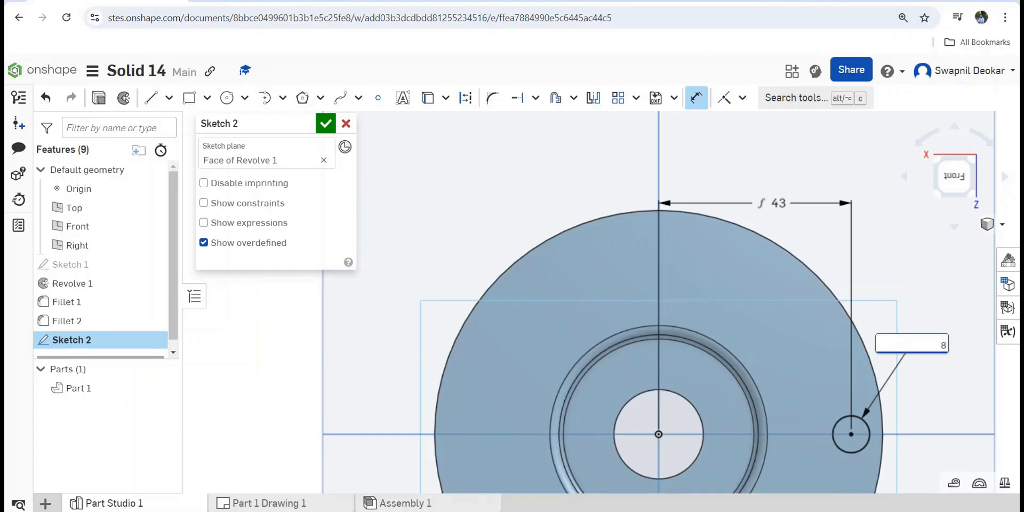
{"action": "key", "text": "Return"}
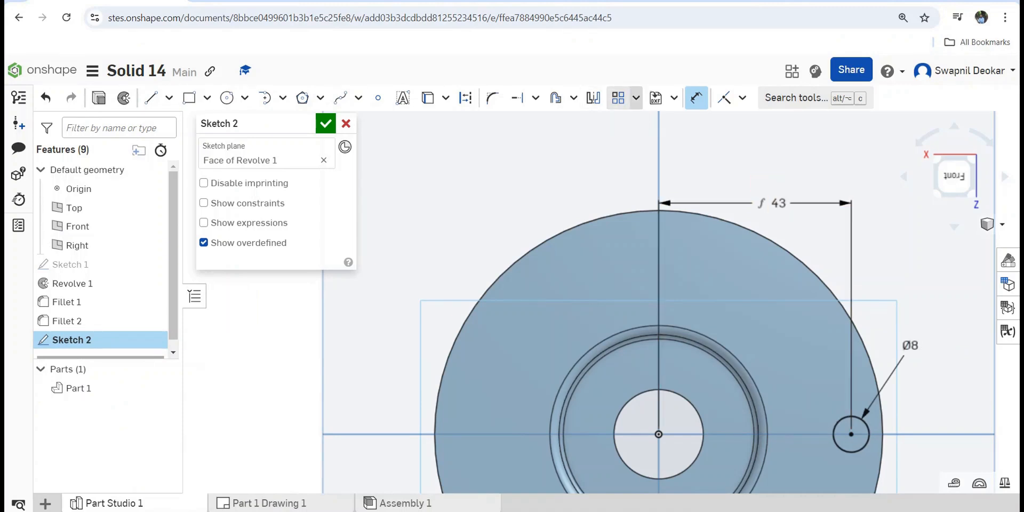
Create a circular pattern of 8 instances of the 8 mm circle around the origin and finish the sketch
{"action": "left_click", "coordinate": [636, 97]}
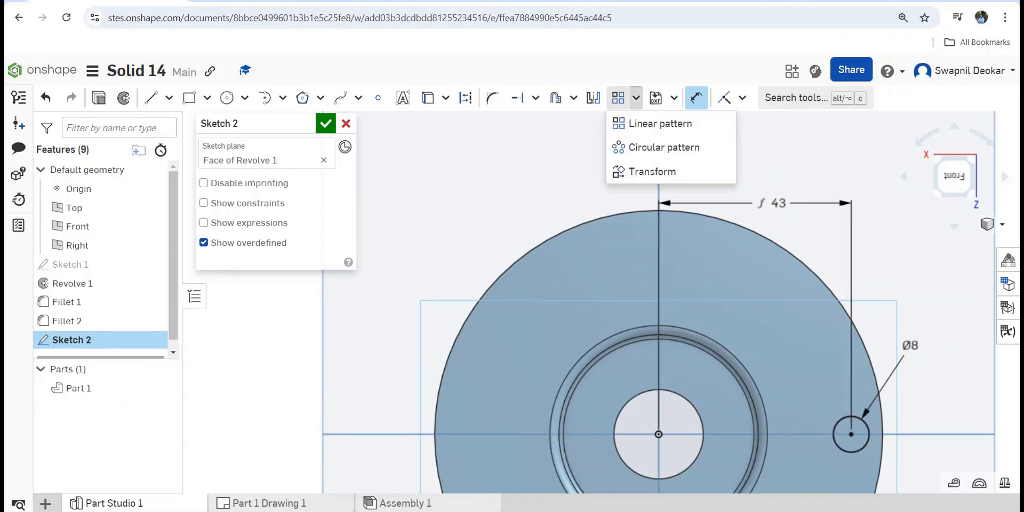
{"action": "left_click", "coordinate": [664, 148]}
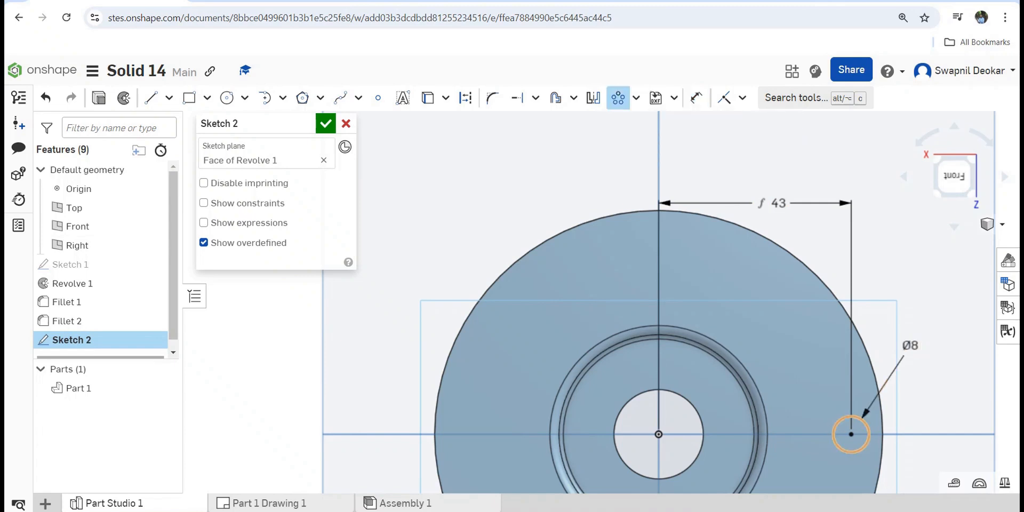
{"action": "left_click", "coordinate": [851, 434]}
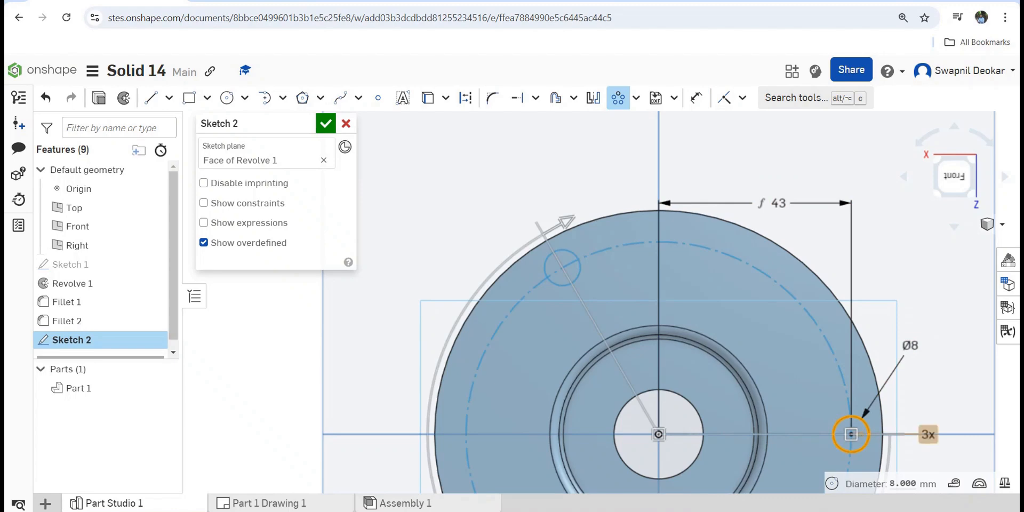
{"action": "left_click", "coordinate": [929, 435]}
{"action": "type", "text": "8"}
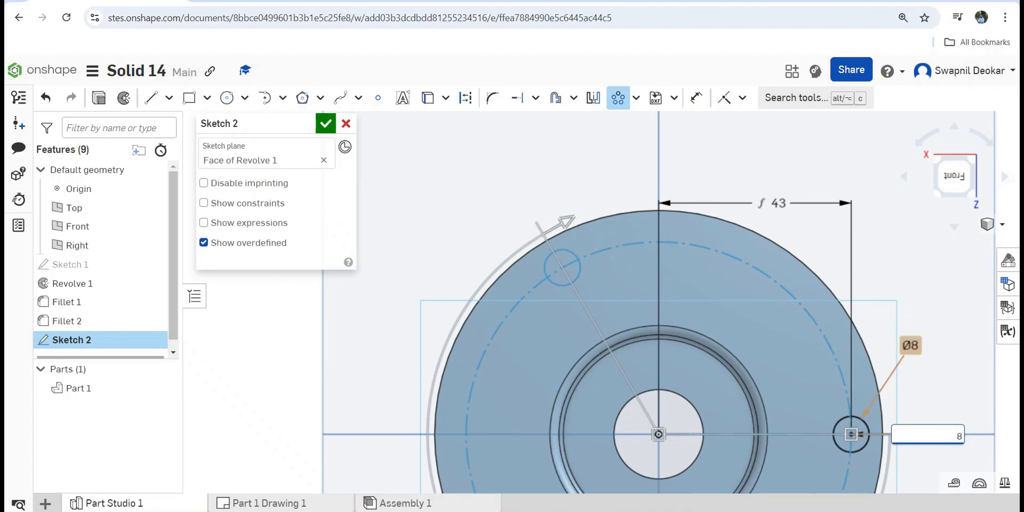
{"action": "key", "text": "Return"}
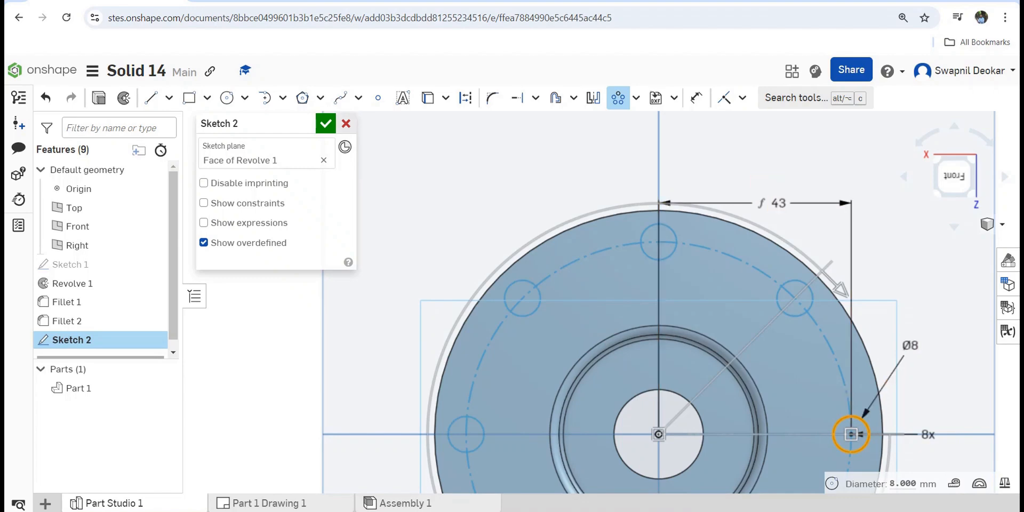
{"action": "left_click", "coordinate": [325, 124]}
Cut the eight bolt holes through the flange by extruding the circle sketch as a 25 mm blind Remove
{"action": "mouse_move", "coordinate": [602, 302]}
{"action": "right_mouse_down"}
{"action": "mouse_move", "coordinate": [590, 336]}
{"action": "mouse_move", "coordinate": [592, 315]}
{"action": "right_mouse_up"}
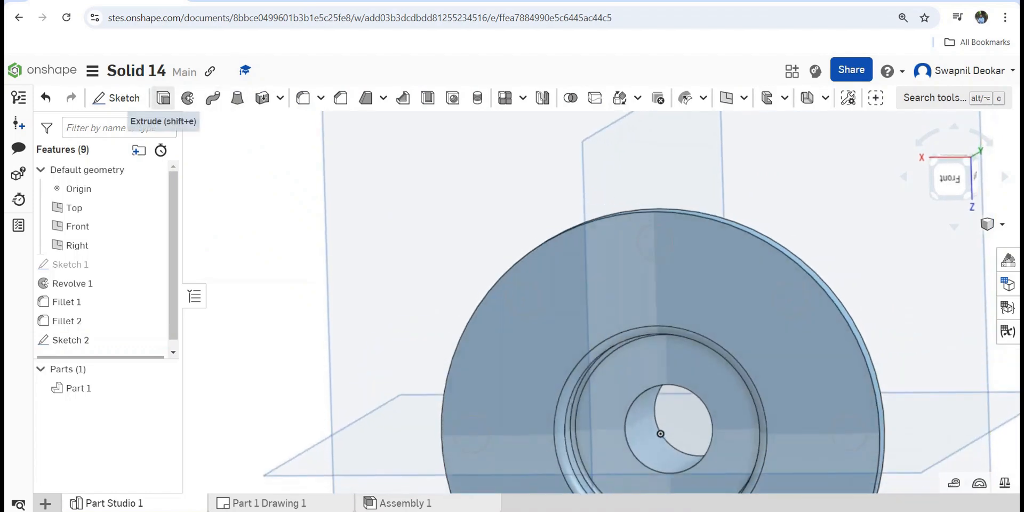
{"action": "left_click", "coordinate": [163, 98]}
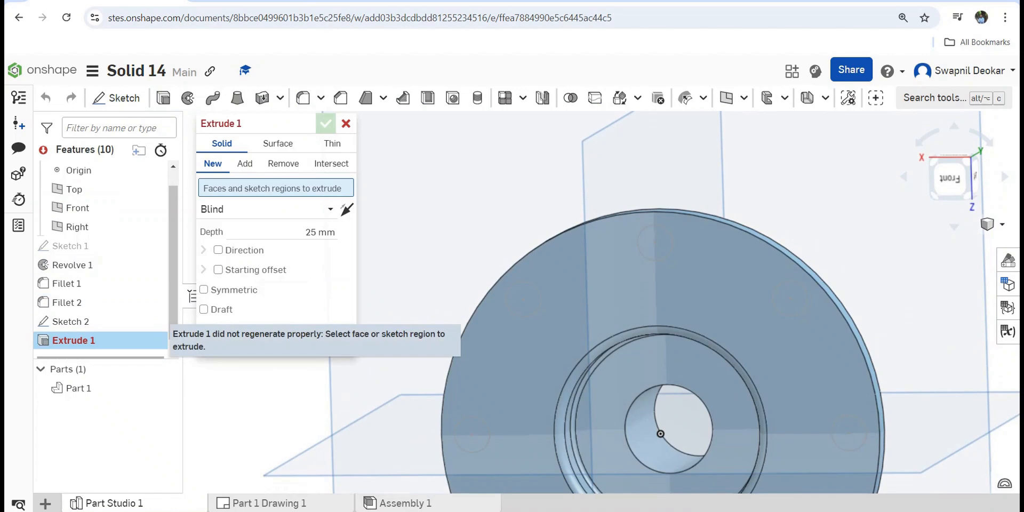
{"action": "left_click", "coordinate": [80, 322]}
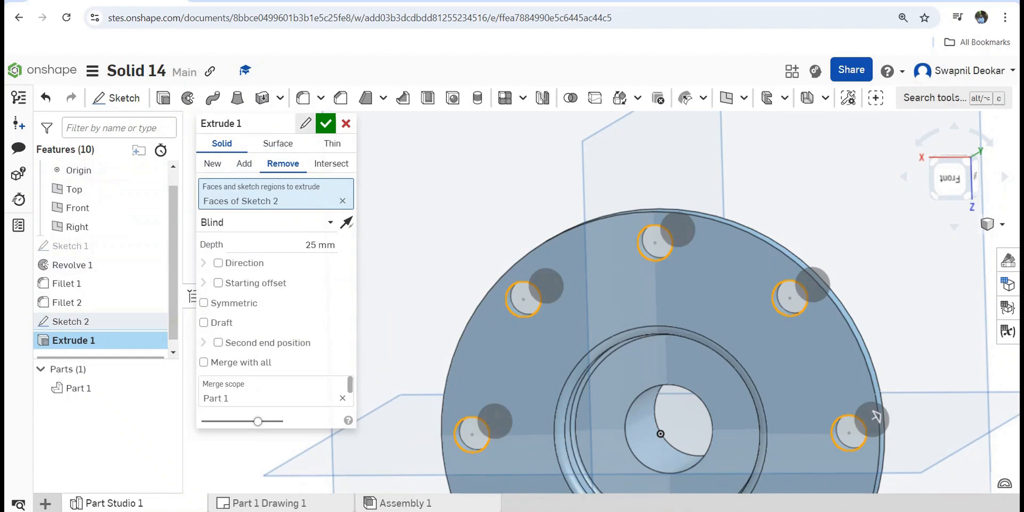
{"action": "left_click", "coordinate": [326, 123]}
{"action": "scroll", "coordinate": [450, 211], "scroll_direction": "down", "scroll_amount": 4}
{"action": "right_click_drag", "start_coordinate": [450, 211], "coordinate": [467, 251]}
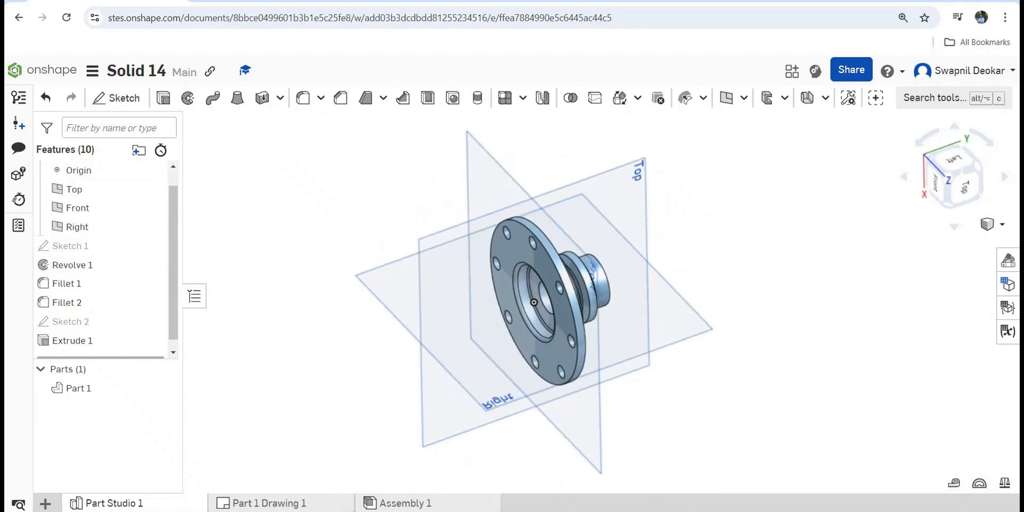
Try to measure the surface area of the whole part, then clear the selection
{"action": "left_click", "coordinate": [78, 387]}
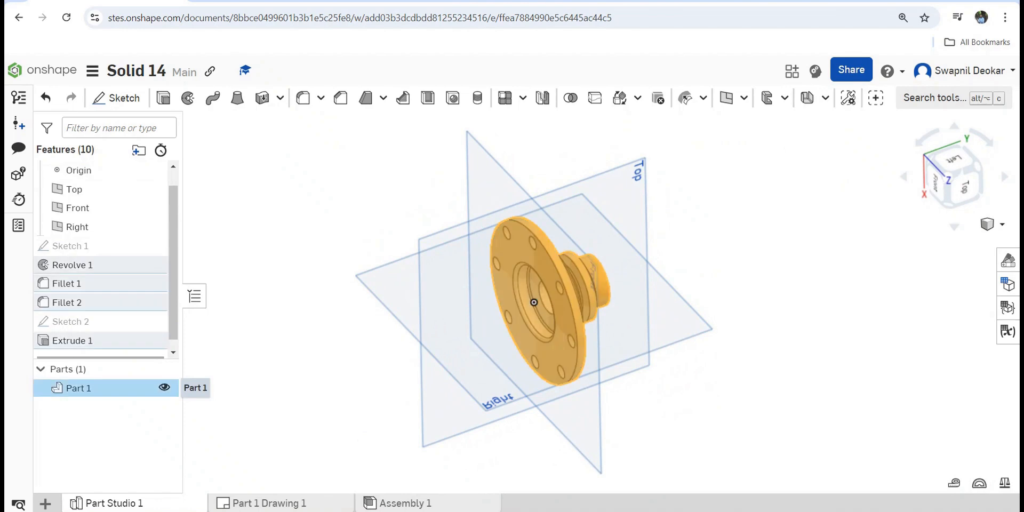
{"action": "left_click", "coordinate": [954, 483]}
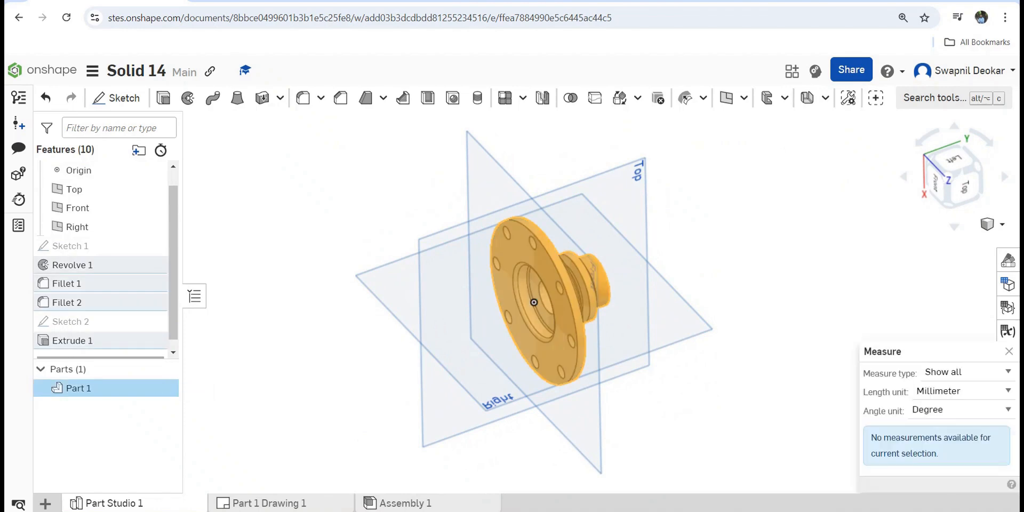
{"action": "left_click", "coordinate": [967, 372]}
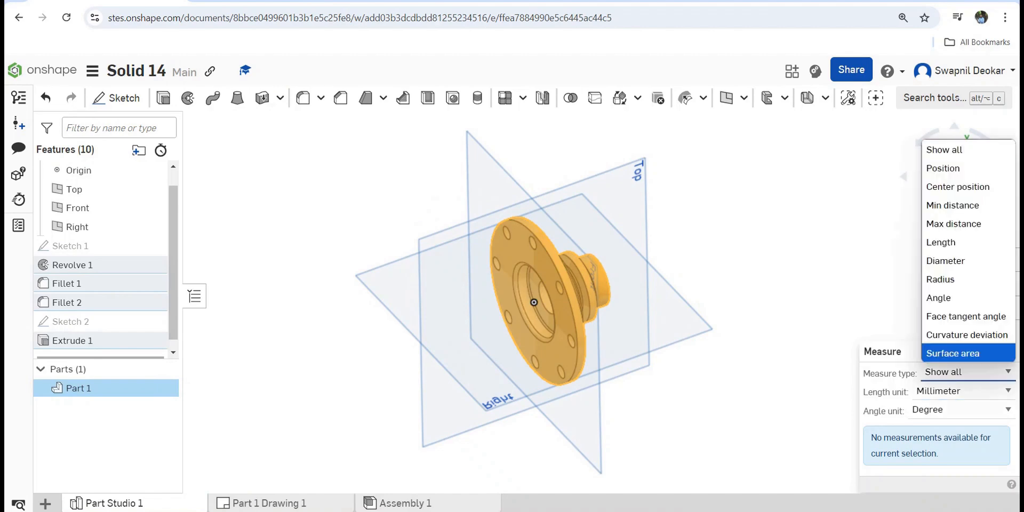
{"action": "left_click", "coordinate": [955, 354]}
{"action": "left_click_drag", "start_coordinate": [746, 400], "coordinate": [418, 186]}
{"action": "key", "text": "Escape"}
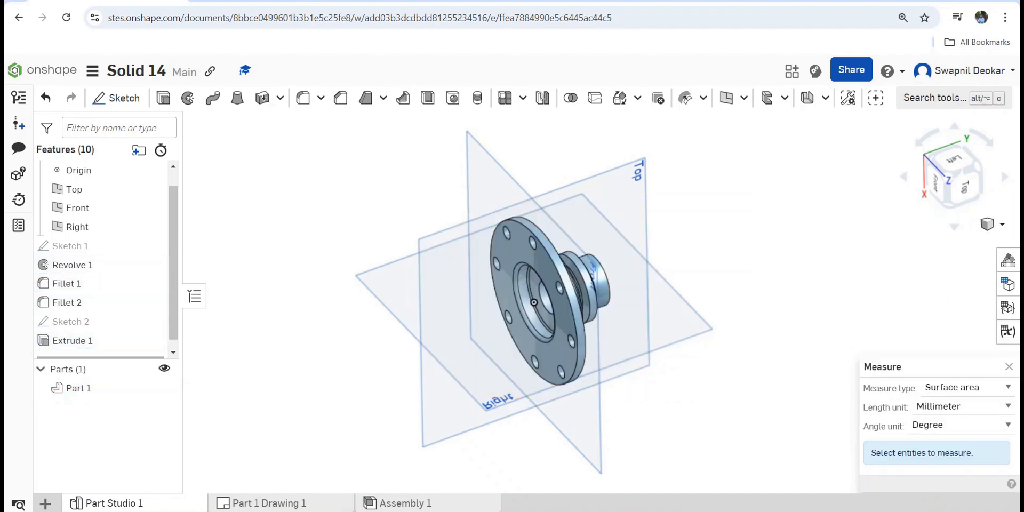
Assign the 300 Series Stainless Steel material from the Onshape Material Library to Part 1
{"action": "left_click", "coordinate": [98, 387]}
{"action": "right_click", "coordinate": [98, 388]}
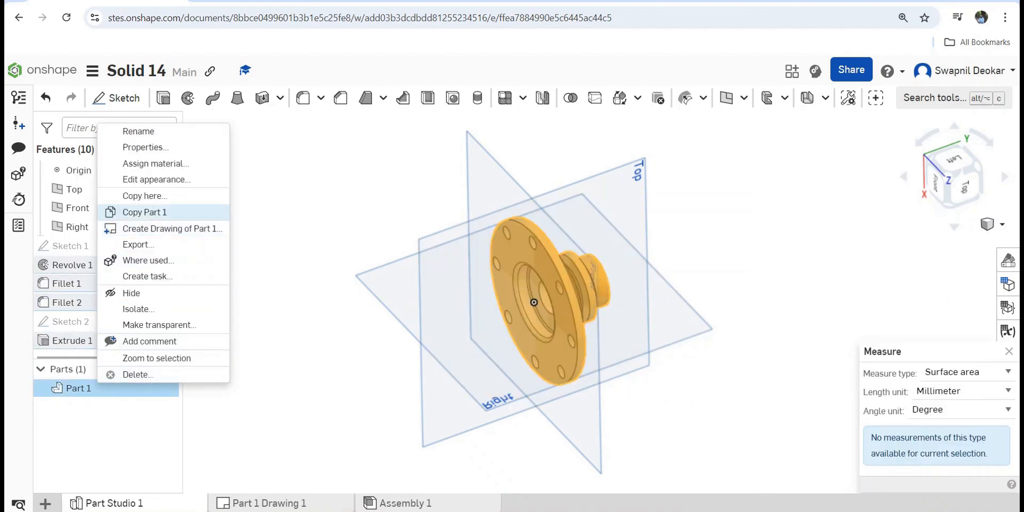
{"action": "left_click", "coordinate": [155, 163]}
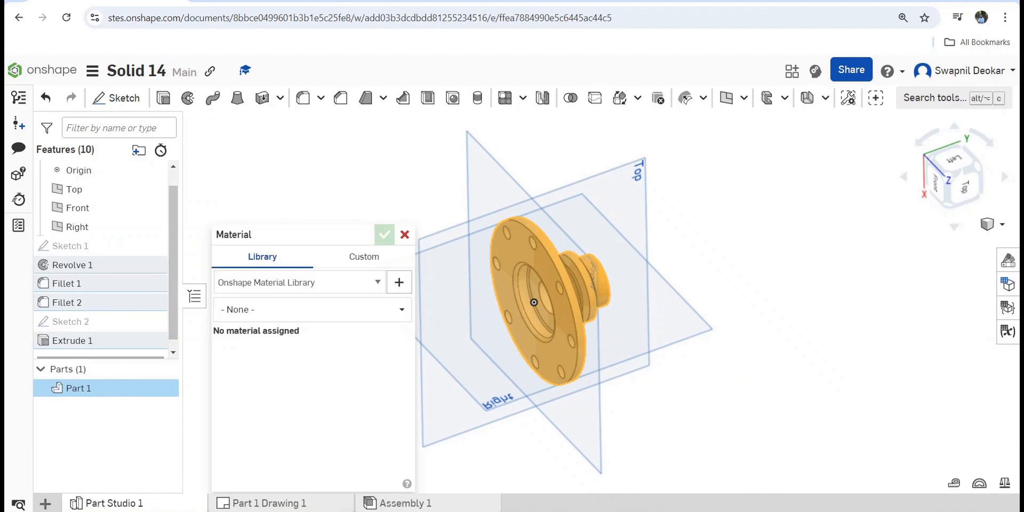
{"action": "left_click", "coordinate": [312, 310]}
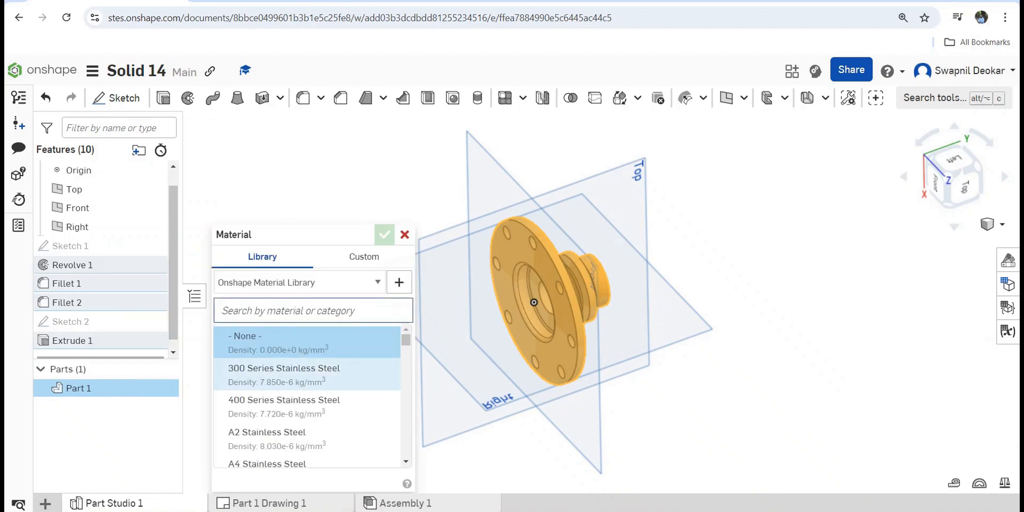
{"action": "left_click", "coordinate": [284, 373]}
{"action": "left_click", "coordinate": [384, 234]}
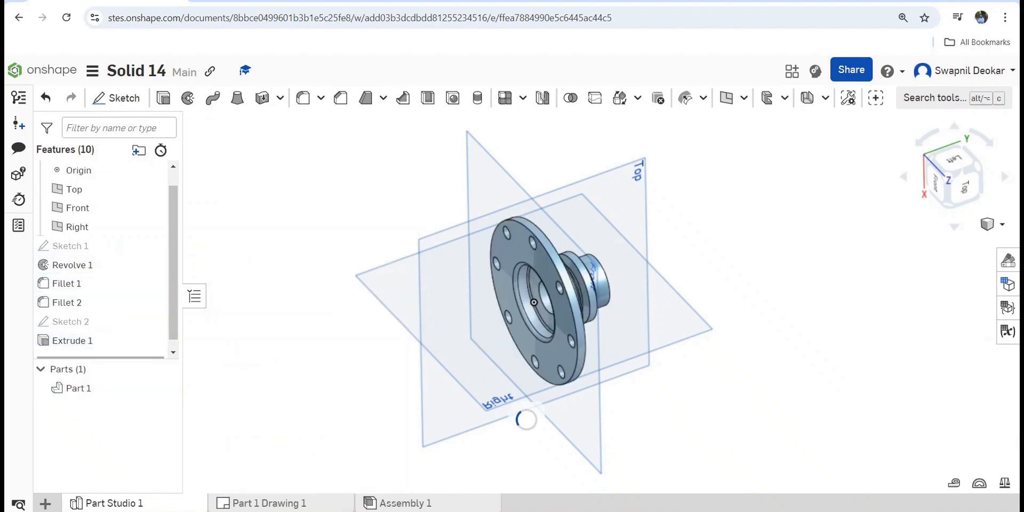
Create a new drawing of Part 1 with three orthographic views and an isometric view
{"action": "left_click", "coordinate": [105, 387]}
{"action": "right_click", "coordinate": [106, 388]}
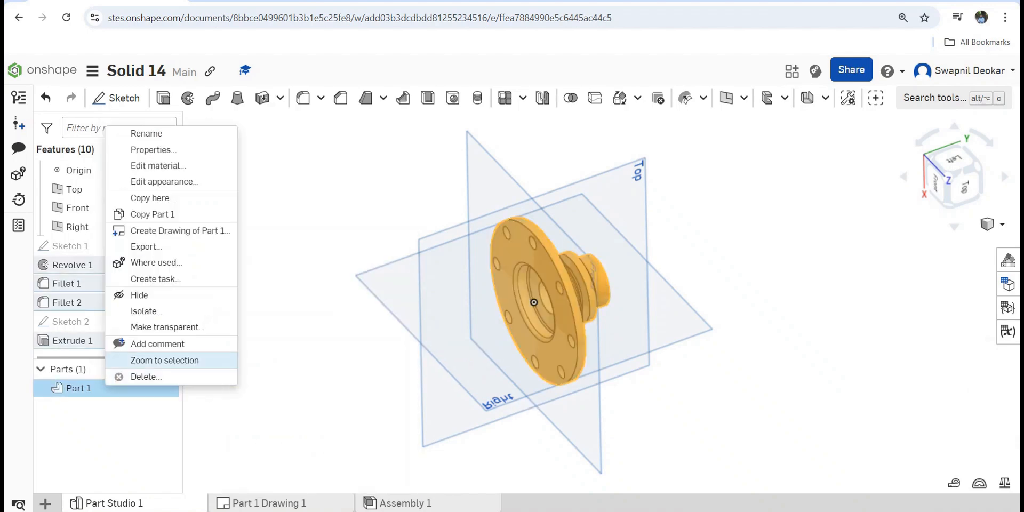
{"action": "left_click", "coordinate": [176, 231]}
{"action": "left_click", "coordinate": [458, 394]}
{"action": "left_click", "coordinate": [796, 457]}
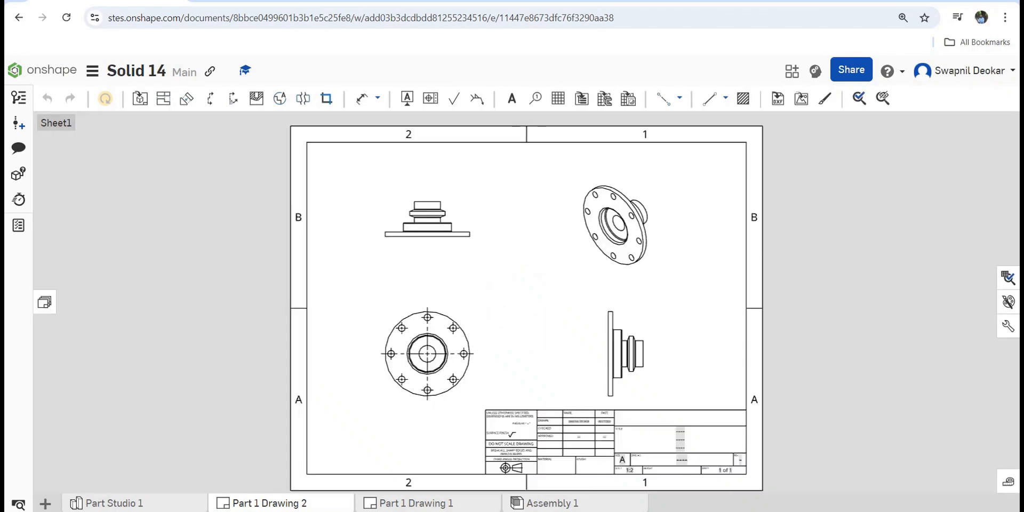
Dimension the flange's outer diameter and the diameter of one bolt hole in the drawing's front view
{"action": "scroll", "coordinate": [611, 345], "scroll_direction": "up", "scroll_amount": 2}
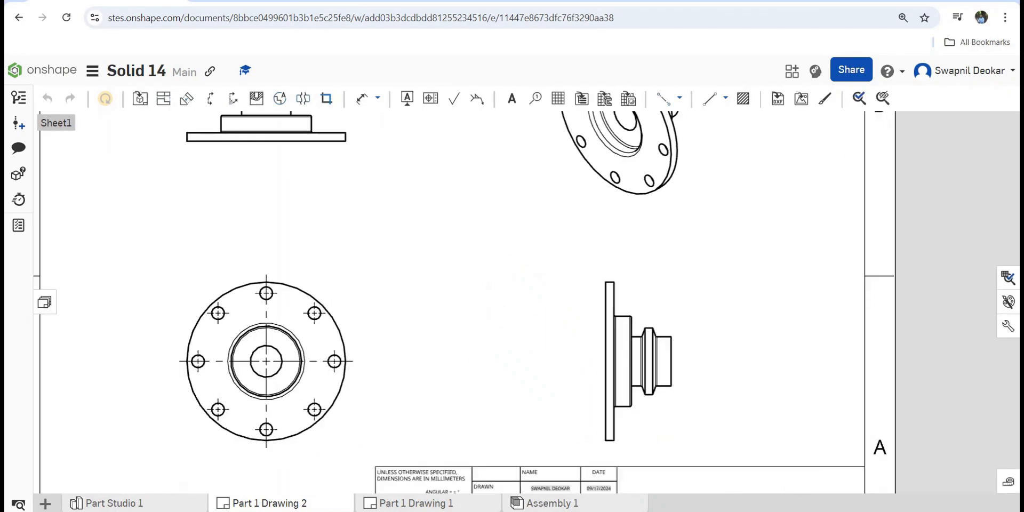
{"action": "scroll", "coordinate": [495, 348], "scroll_direction": "down", "scroll_amount": 2}
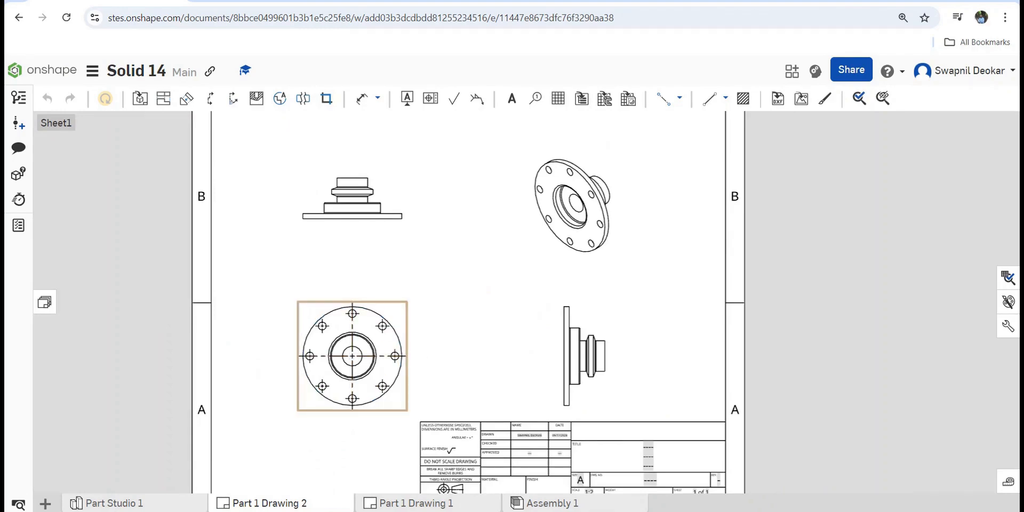
{"action": "left_click", "coordinate": [362, 98]}
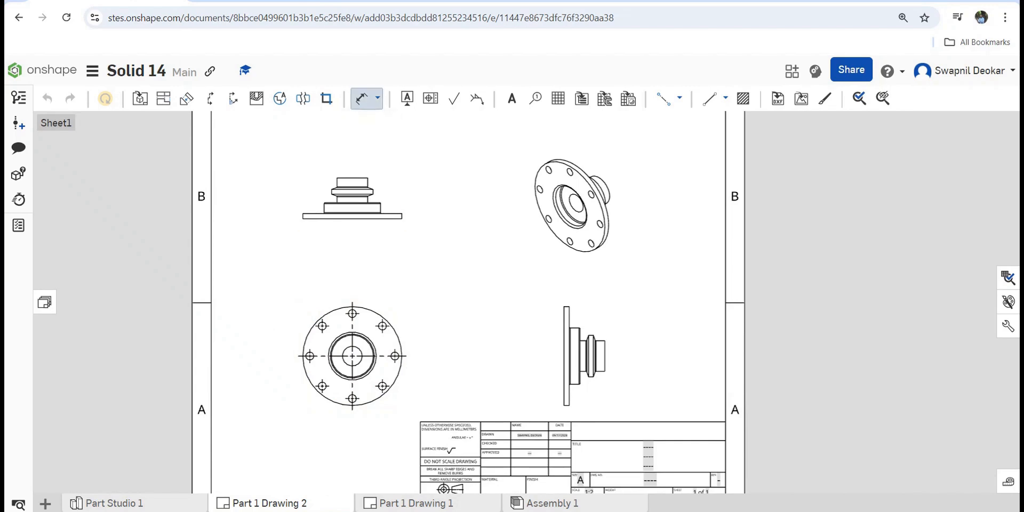
{"action": "left_click", "coordinate": [392, 325]}
{"action": "left_click", "coordinate": [459, 293]}
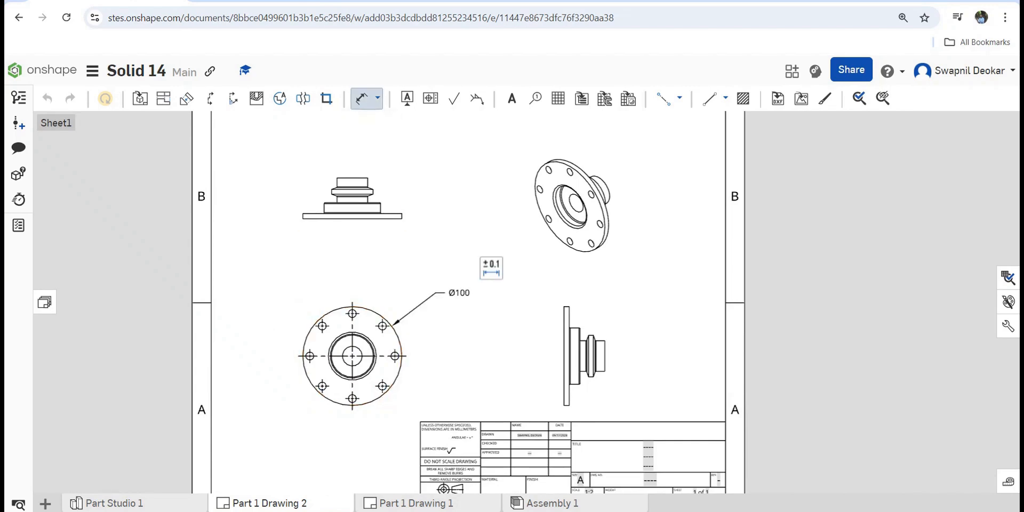
{"action": "scroll", "coordinate": [382, 320], "scroll_direction": "up", "scroll_amount": 4}
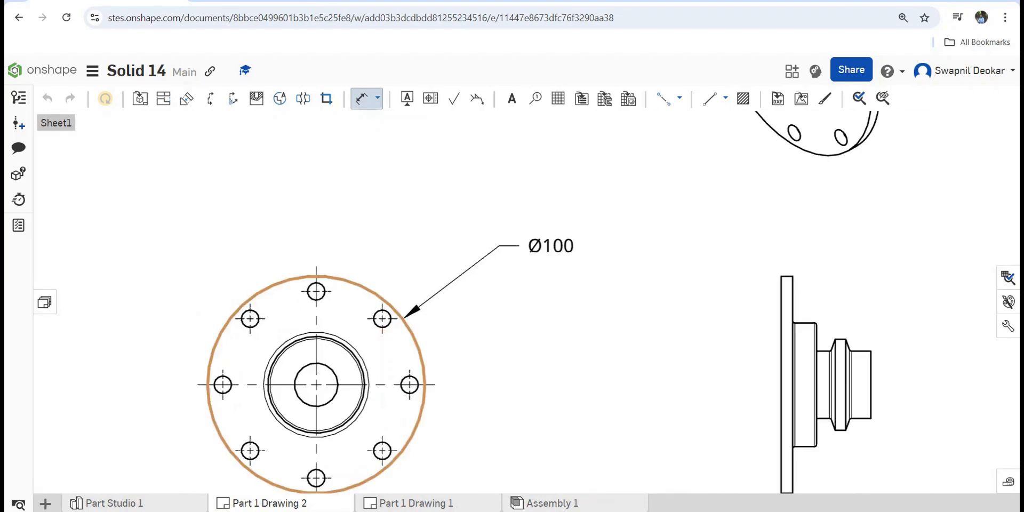
{"action": "left_click", "coordinate": [388, 311]}
{"action": "left_click", "coordinate": [467, 233]}
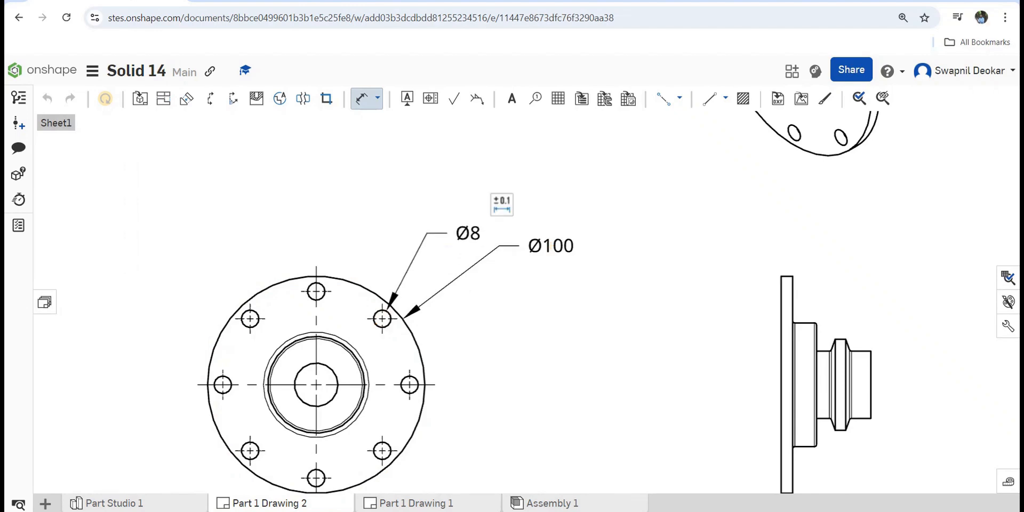
Dimension the lengths of the hub's end cylinder and of the neck between shoulder and ring in the side view
{"action": "scroll", "coordinate": [478, 400], "scroll_direction": "down", "scroll_amount": 4}
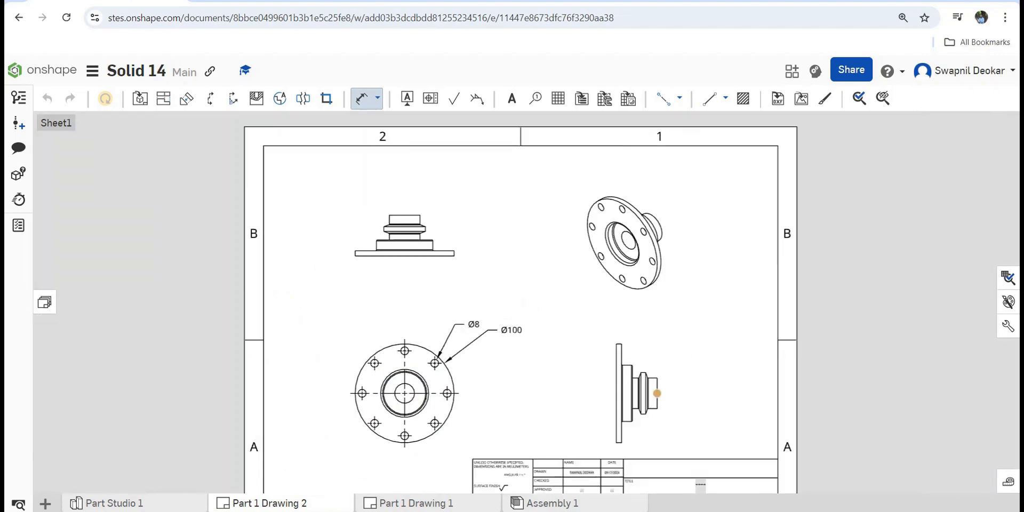
{"action": "scroll", "coordinate": [659, 400], "scroll_direction": "up", "scroll_amount": 5}
{"action": "left_click", "coordinate": [636, 399]}
{"action": "left_click", "coordinate": [636, 252]}
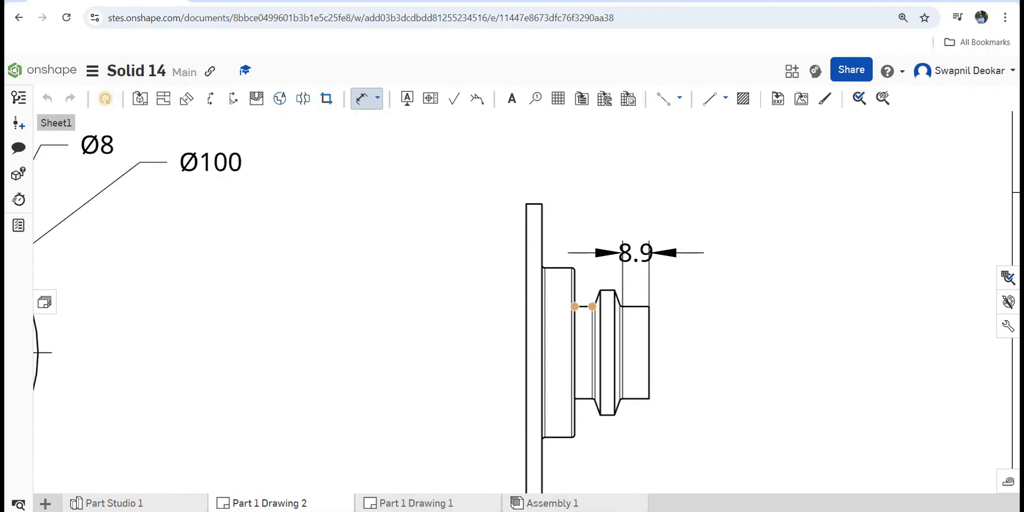
{"action": "left_click", "coordinate": [585, 306]}
{"action": "left_click", "coordinate": [512, 225]}
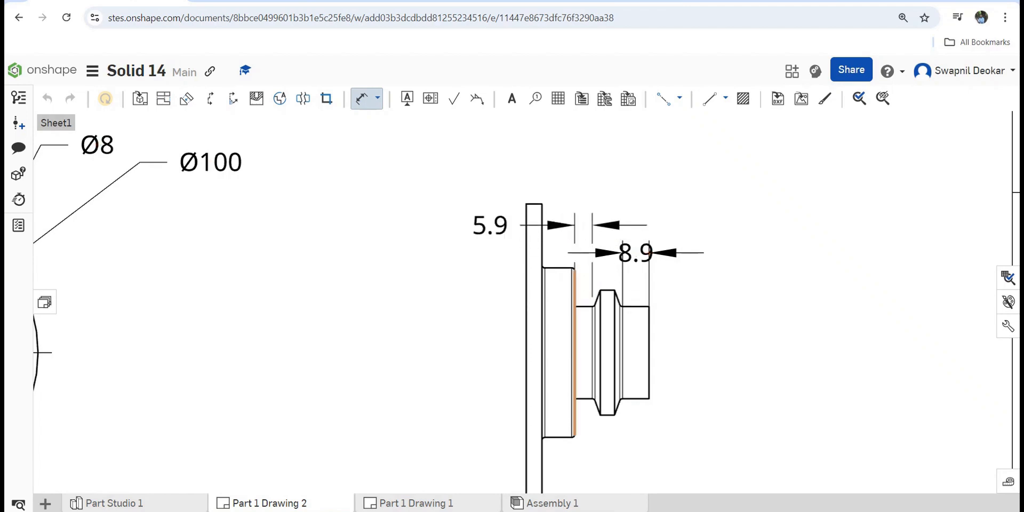
Dimension the flange's full height and its thickness in the side view
{"action": "scroll", "coordinate": [558, 266], "scroll_direction": "up", "scroll_amount": 3}
{"action": "left_click", "coordinate": [499, 181]}
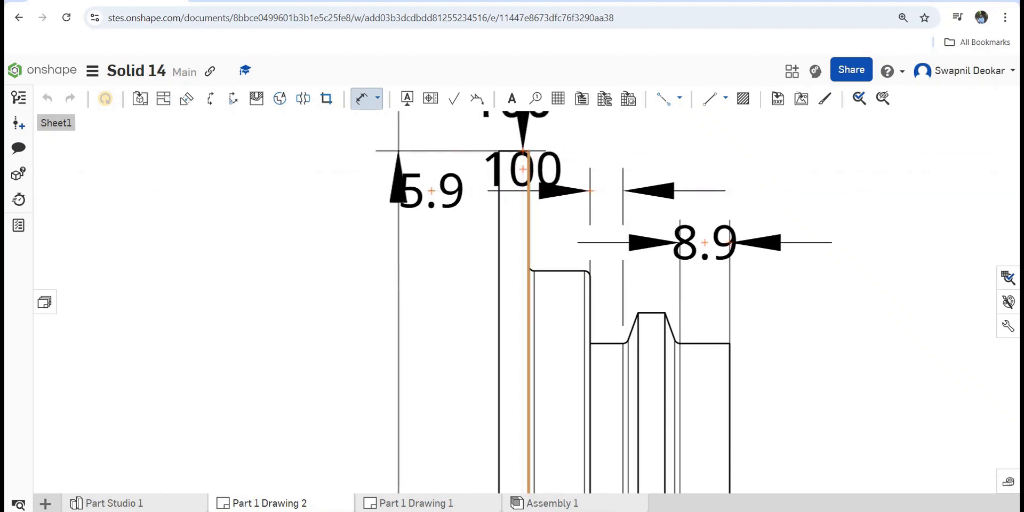
{"action": "left_click", "coordinate": [499, 227]}
{"action": "left_click", "coordinate": [514, 117]}
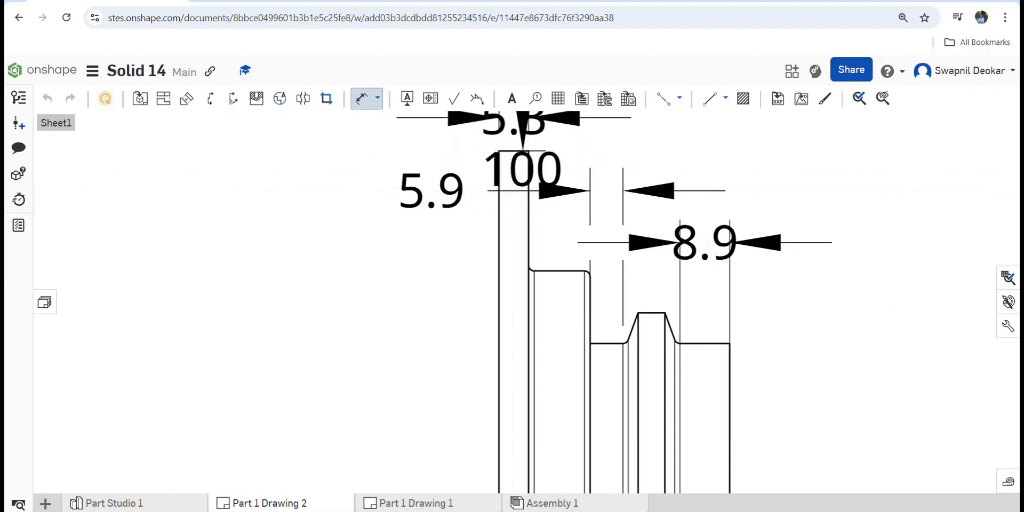
{"action": "scroll", "coordinate": [572, 271], "scroll_direction": "down", "scroll_amount": 5}
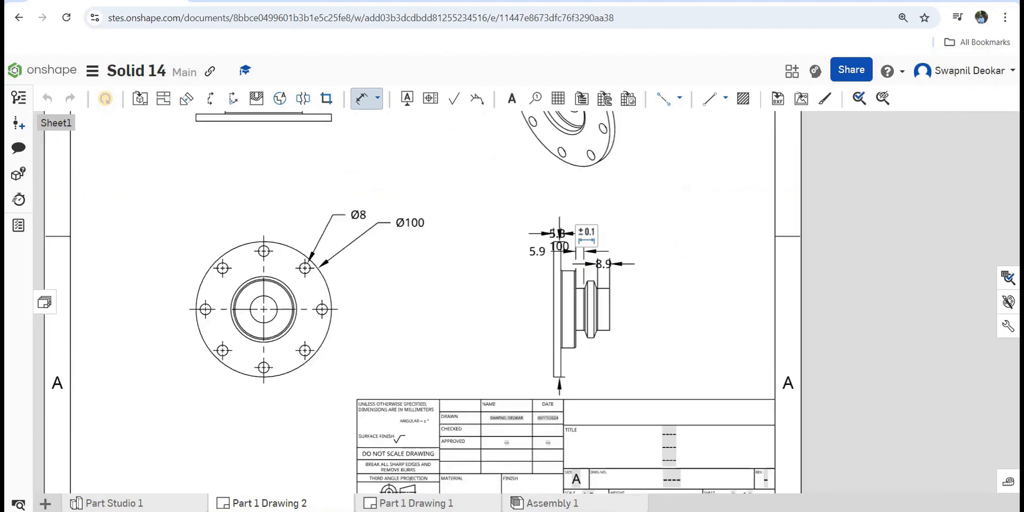